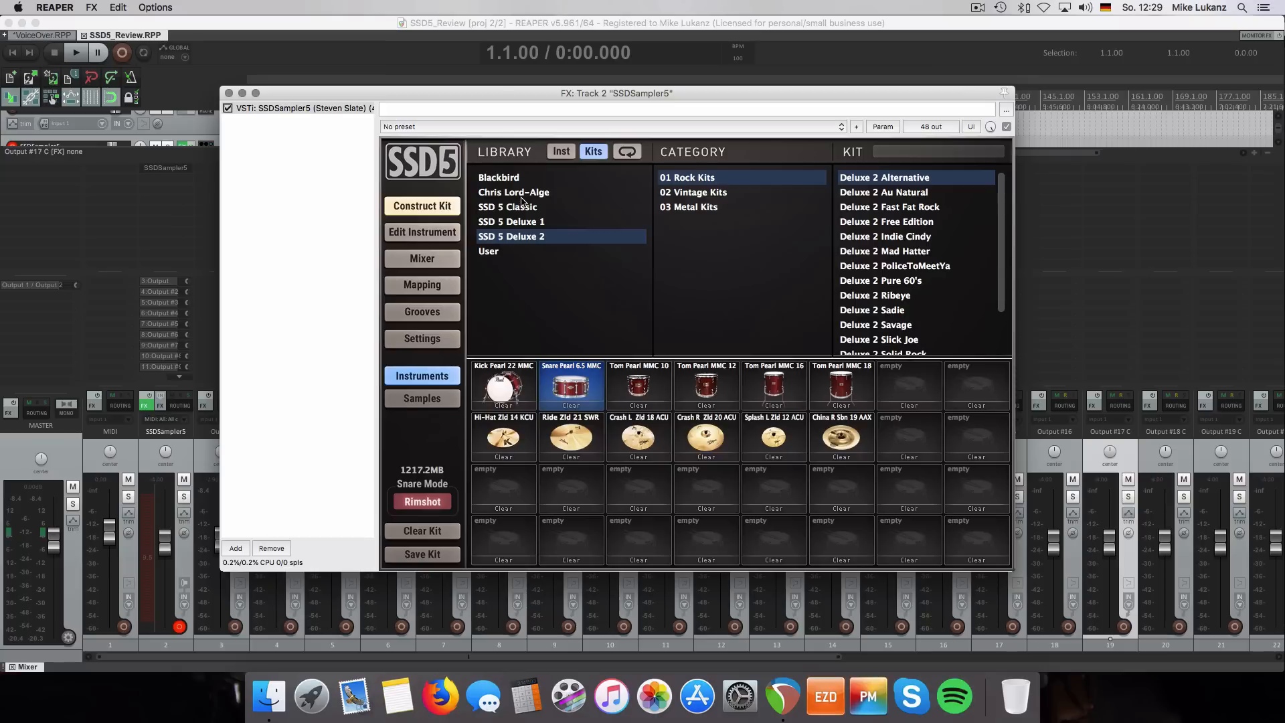
Step: Examine the kits offered by the SSD 5 Deluxe 1, SSD 5 Classic, Chris Lord-Alge and SSD 5 Deluxe 2 libraries
click(577, 387)
click(612, 383)
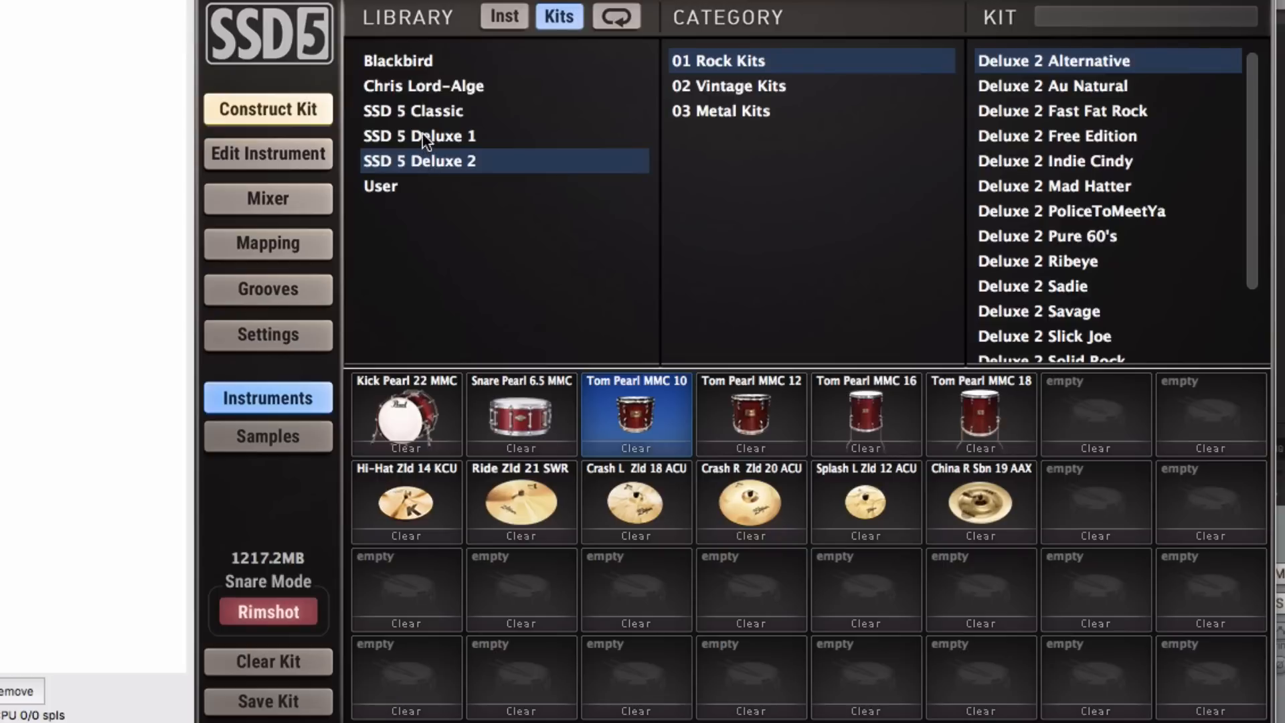
click(422, 137)
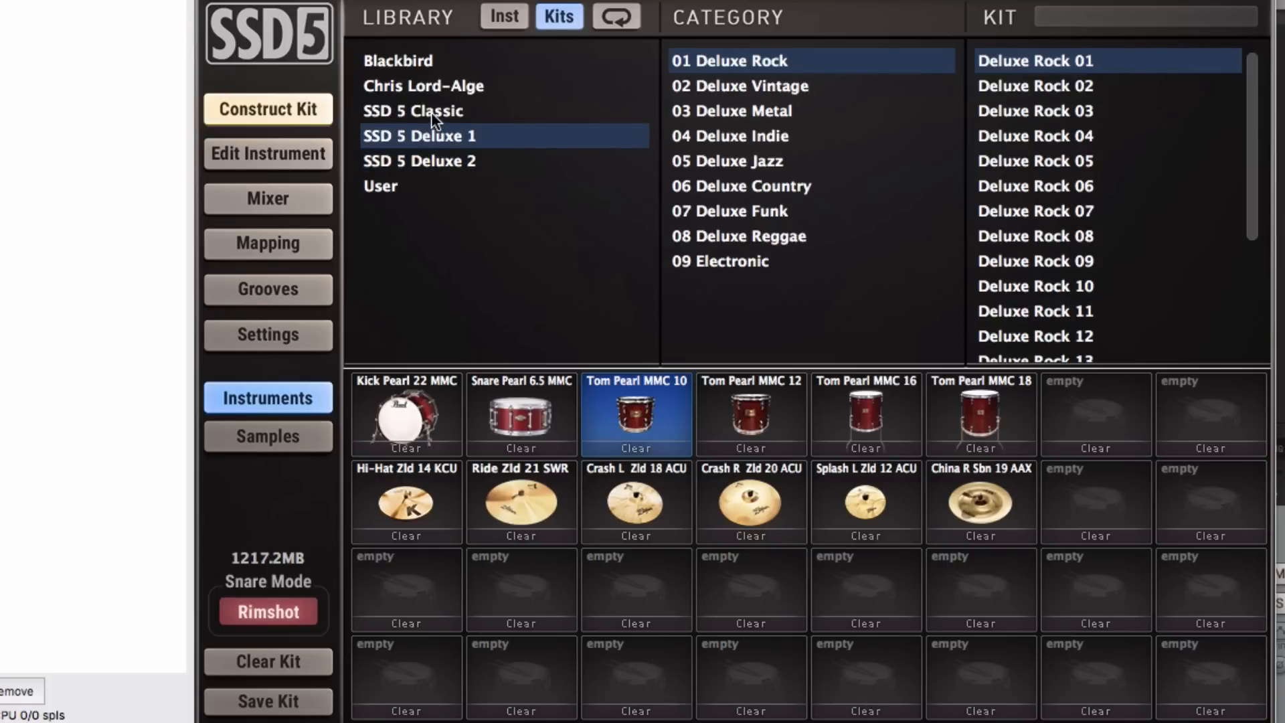
click(431, 111)
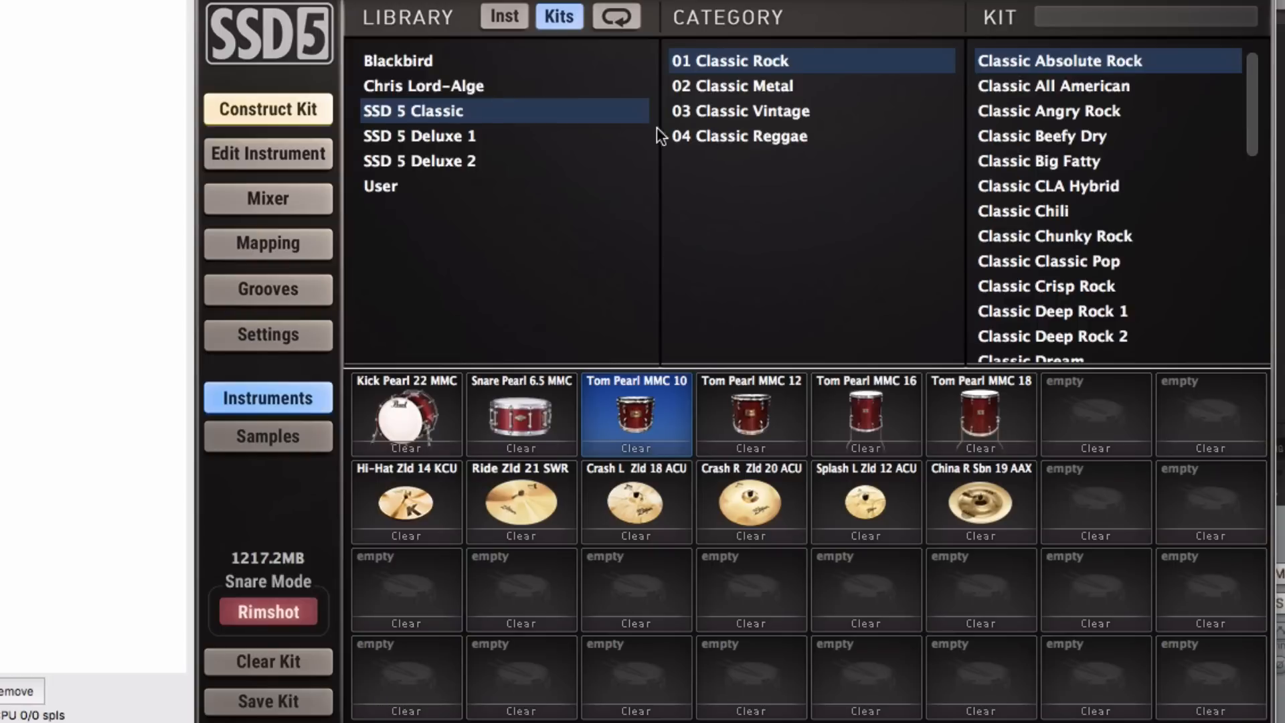
click(447, 87)
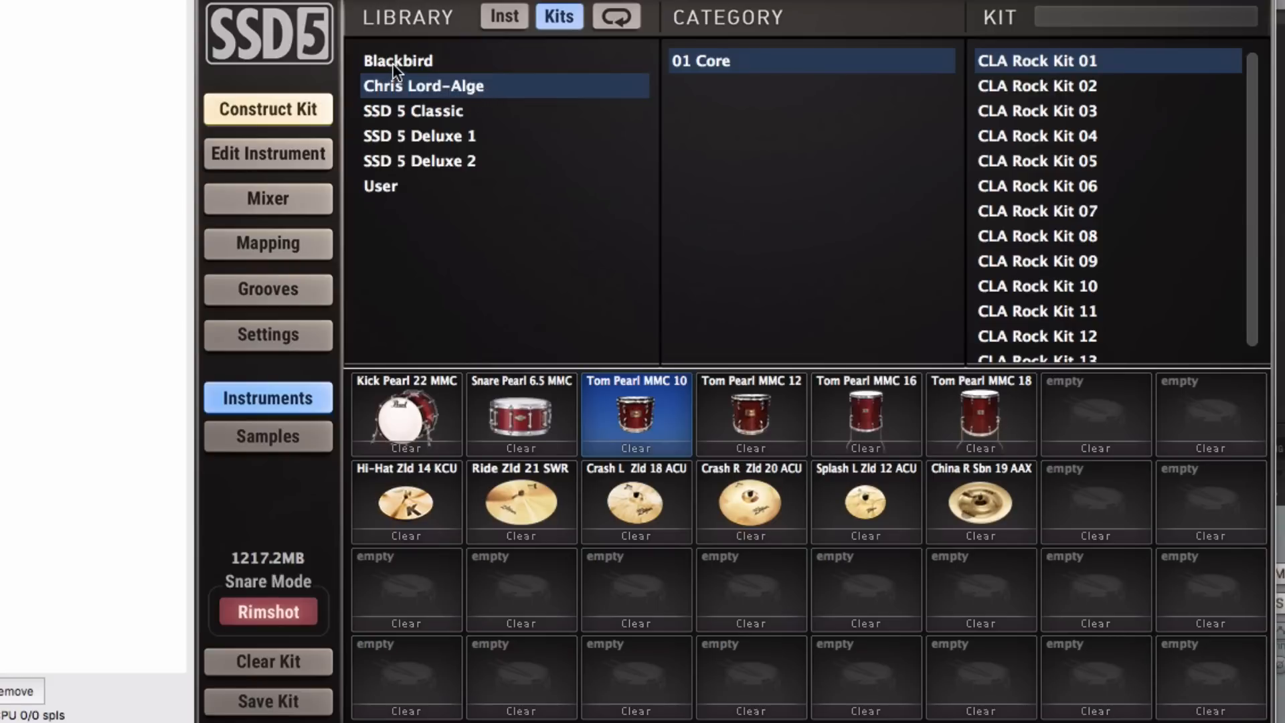
click(401, 163)
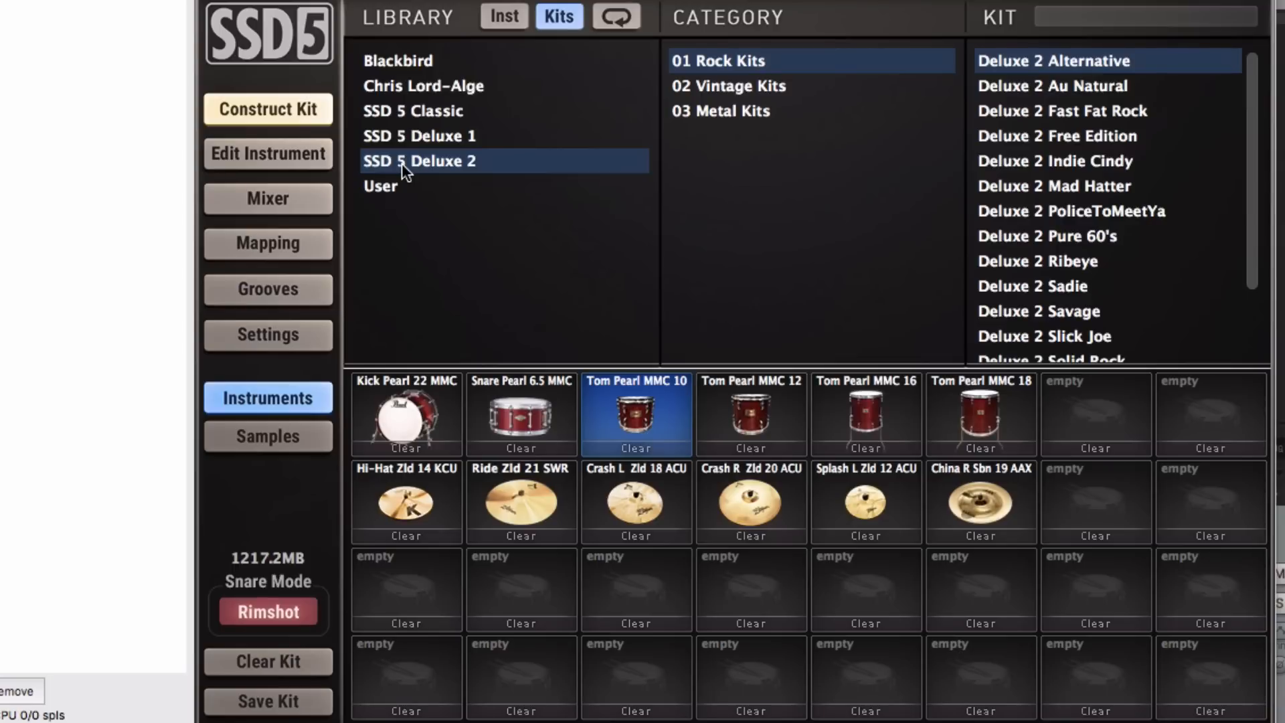
Step: Examine the individual instruments of the SSD 5 Deluxe 2 library by drum type, from kicks through to percussion
click(504, 16)
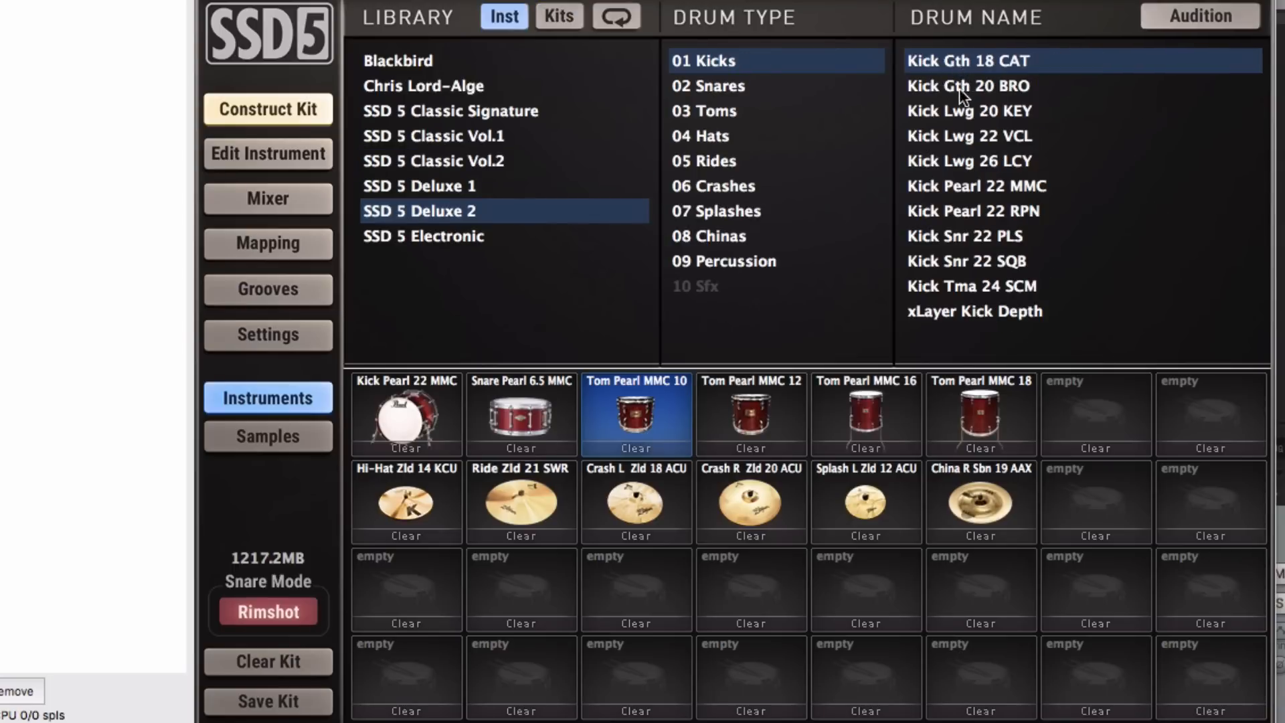
click(758, 90)
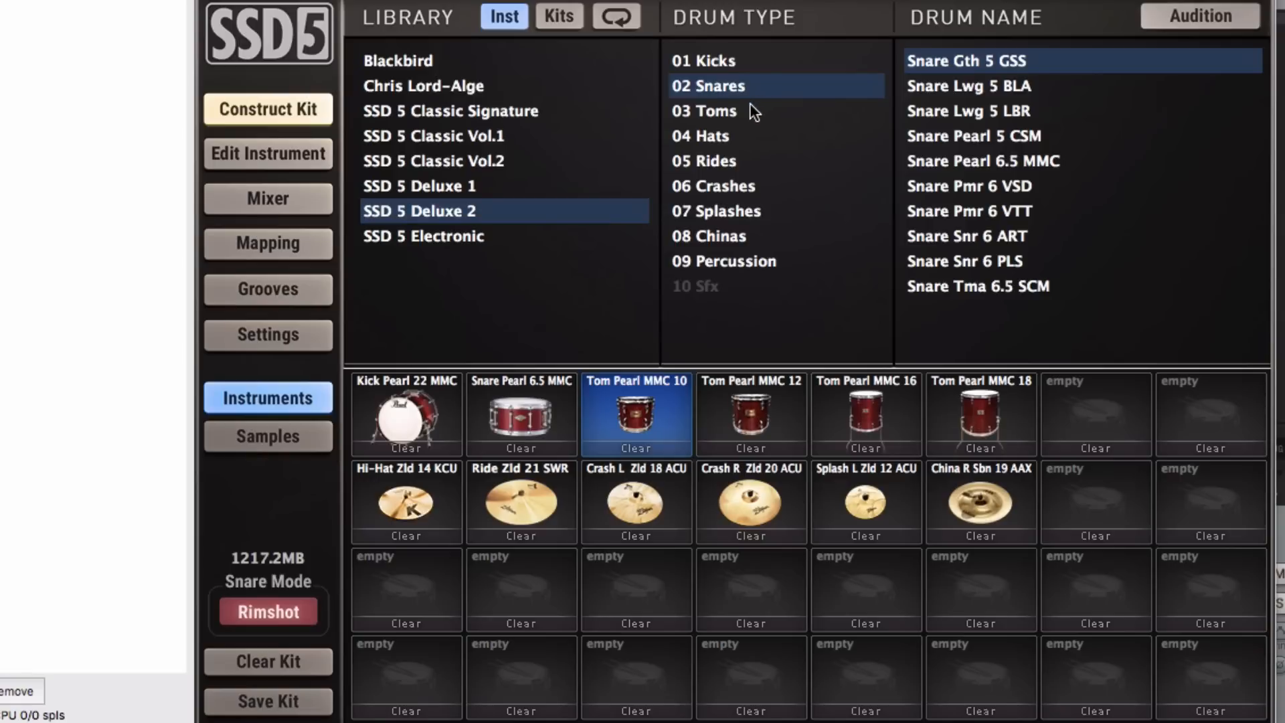
click(750, 111)
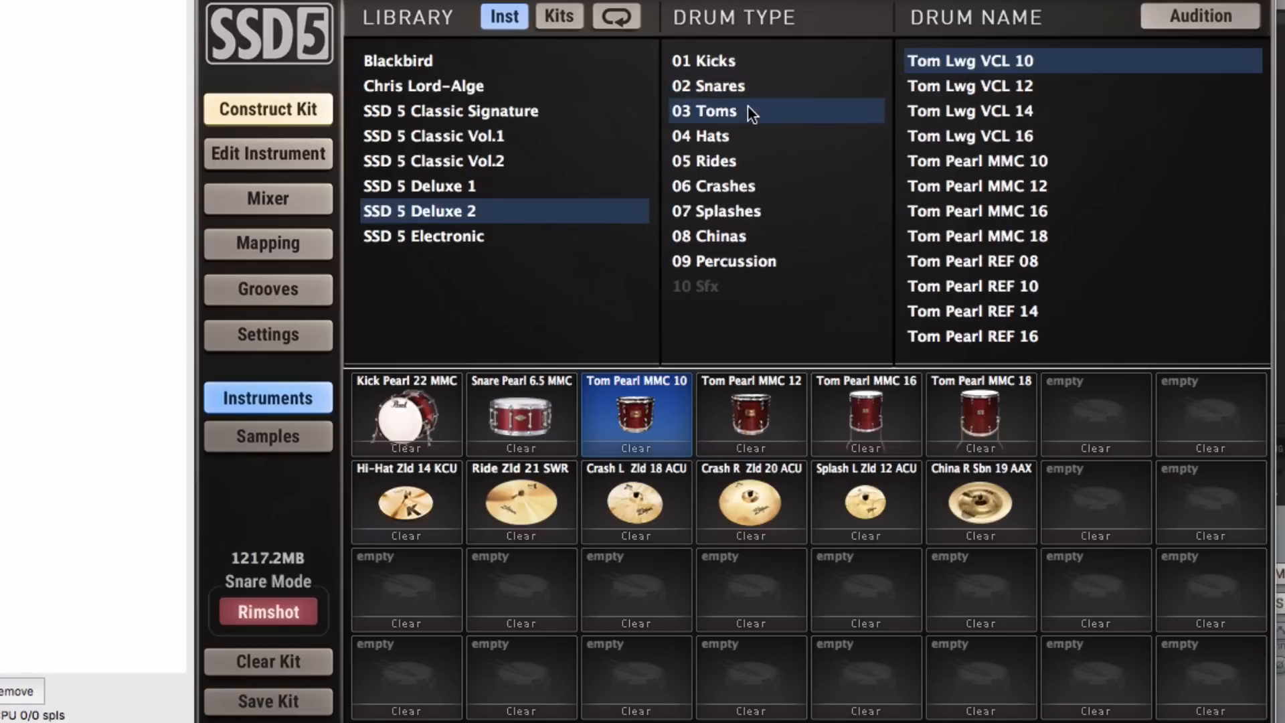
click(727, 133)
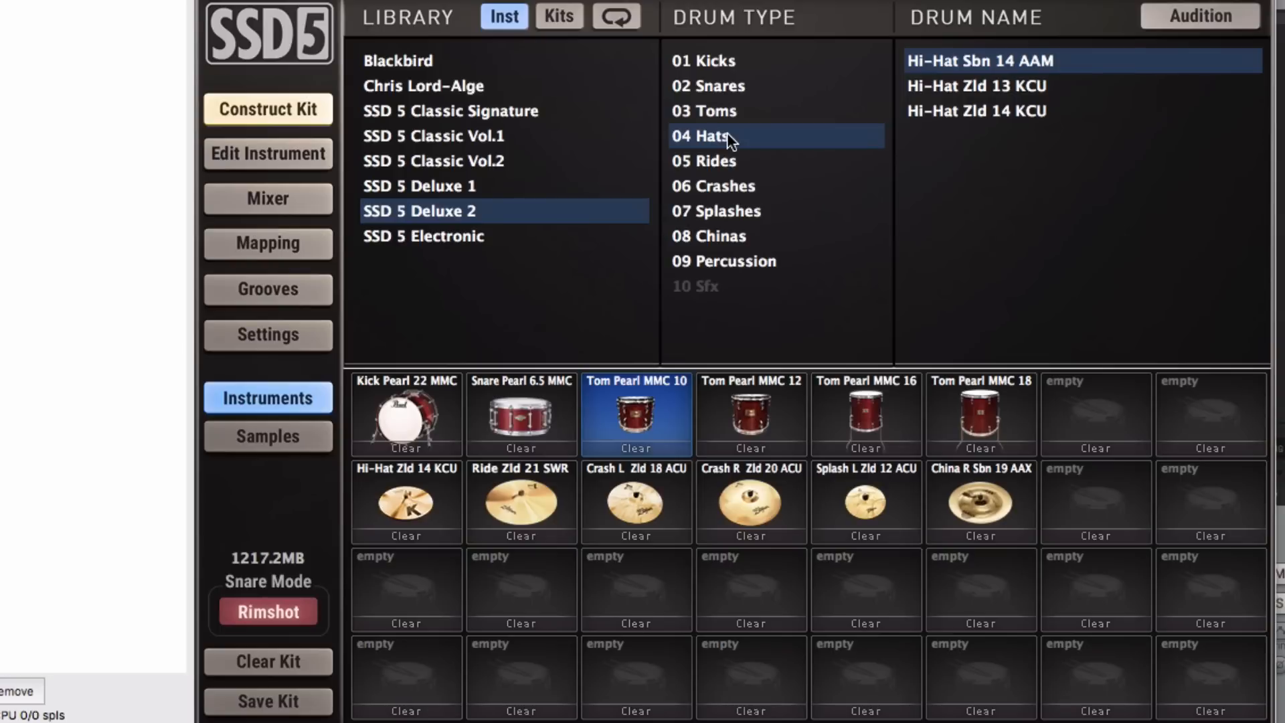
click(719, 175)
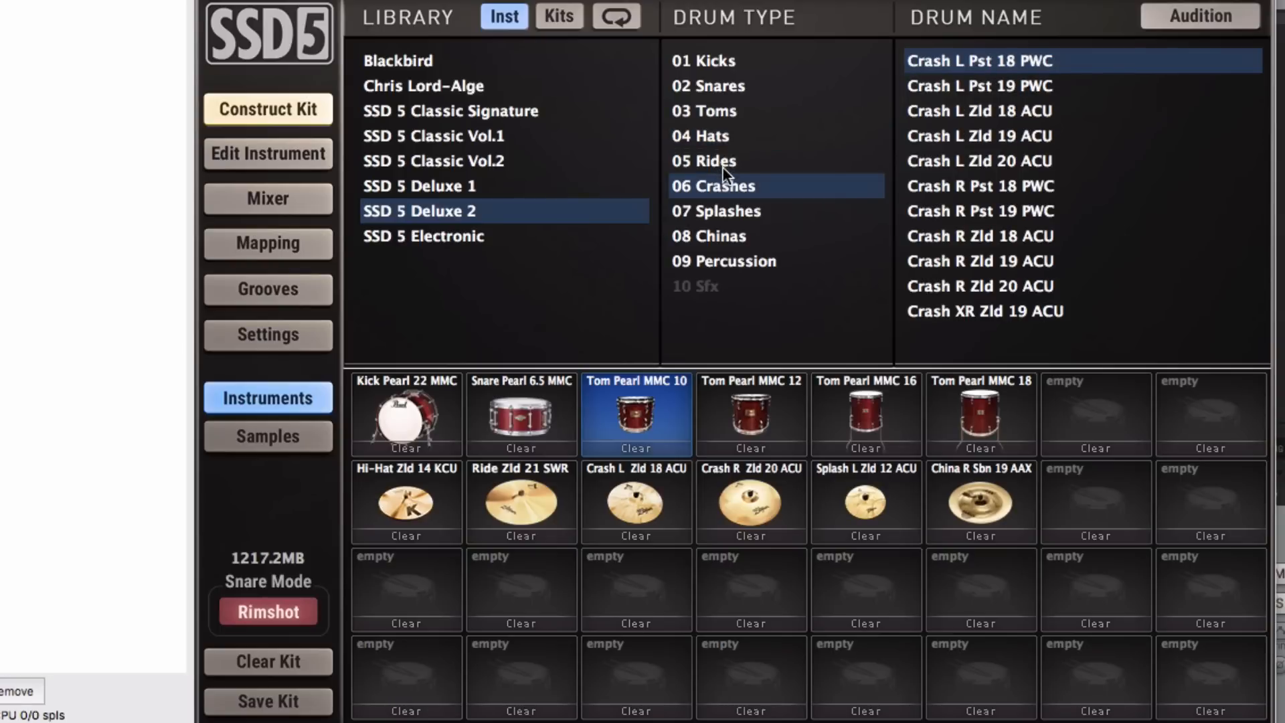
click(722, 167)
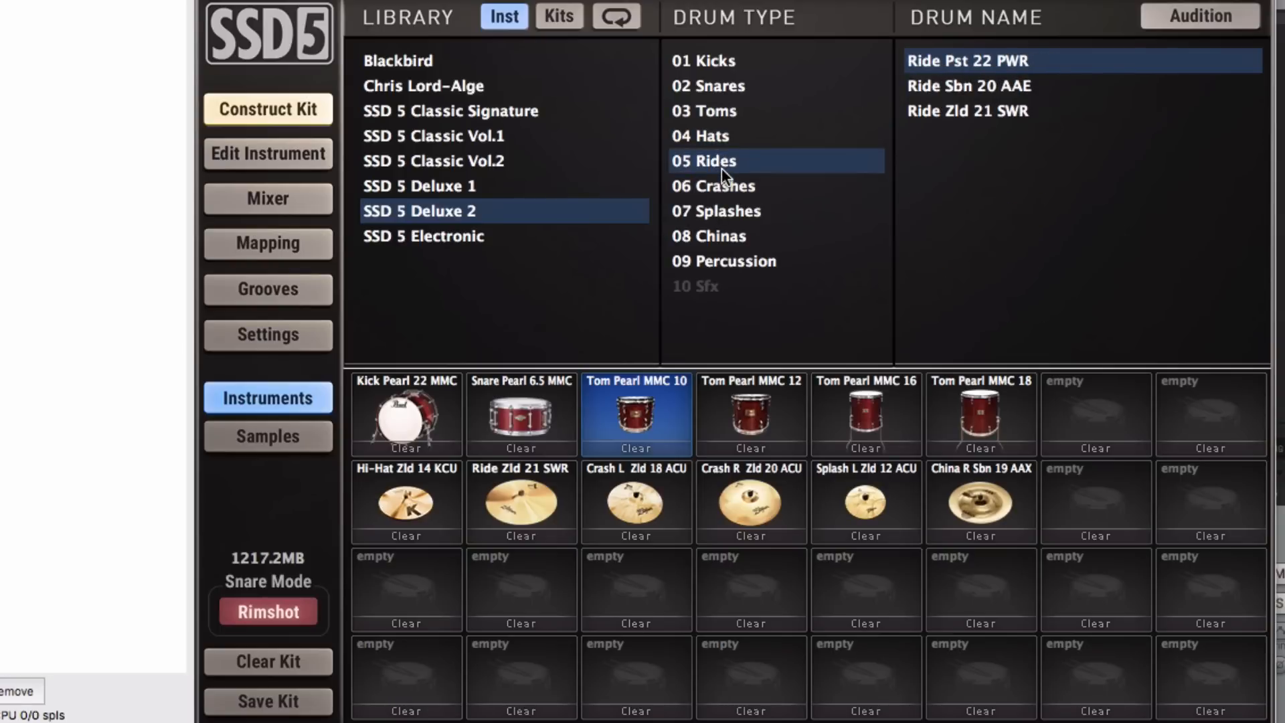
click(721, 186)
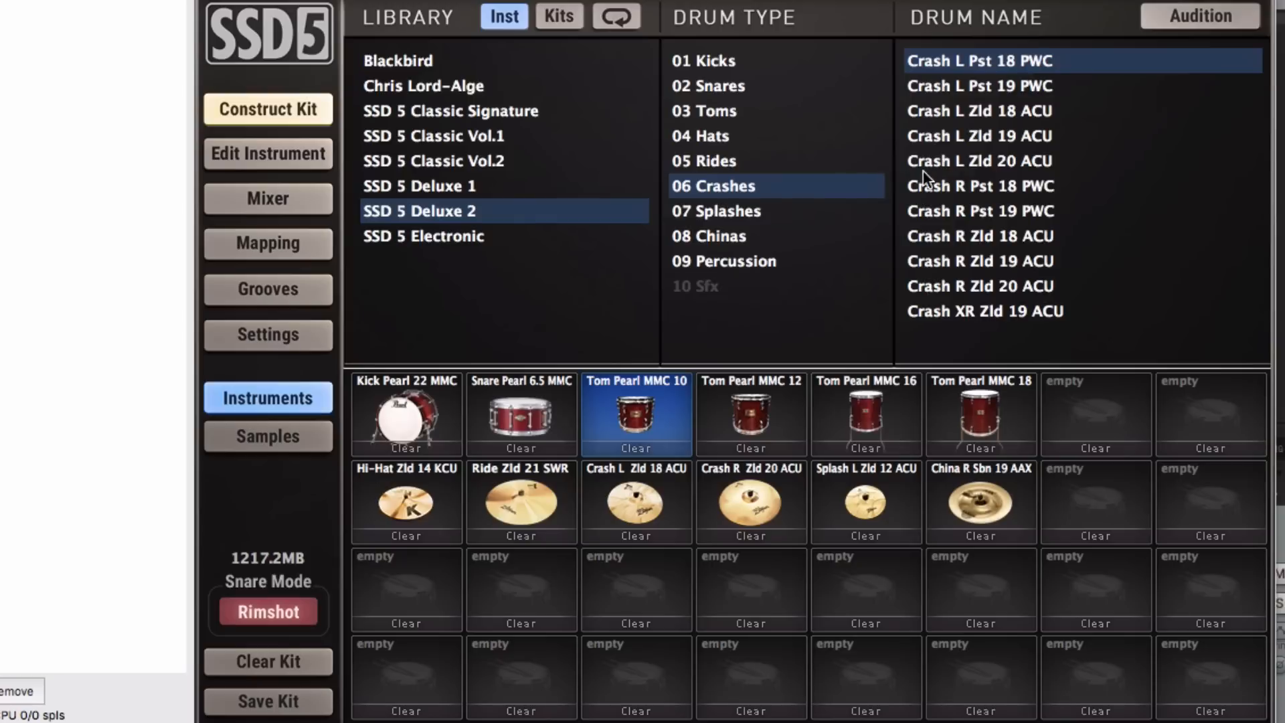
click(742, 206)
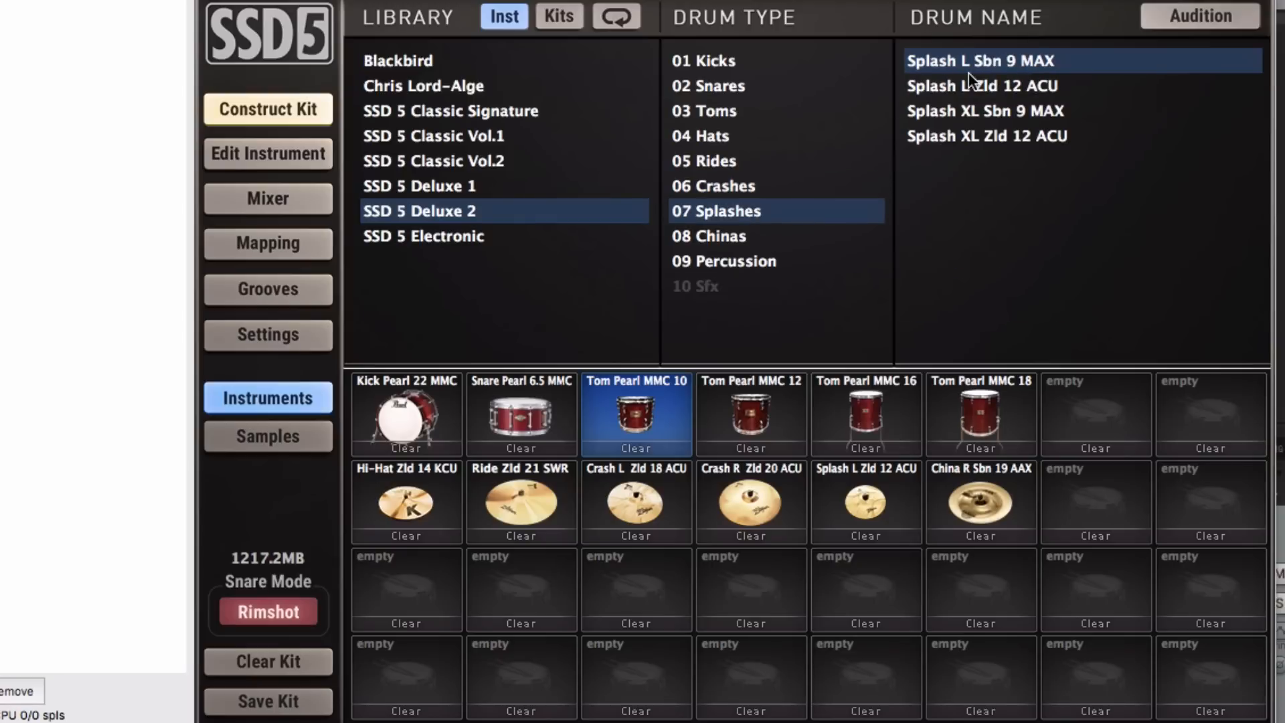
click(752, 238)
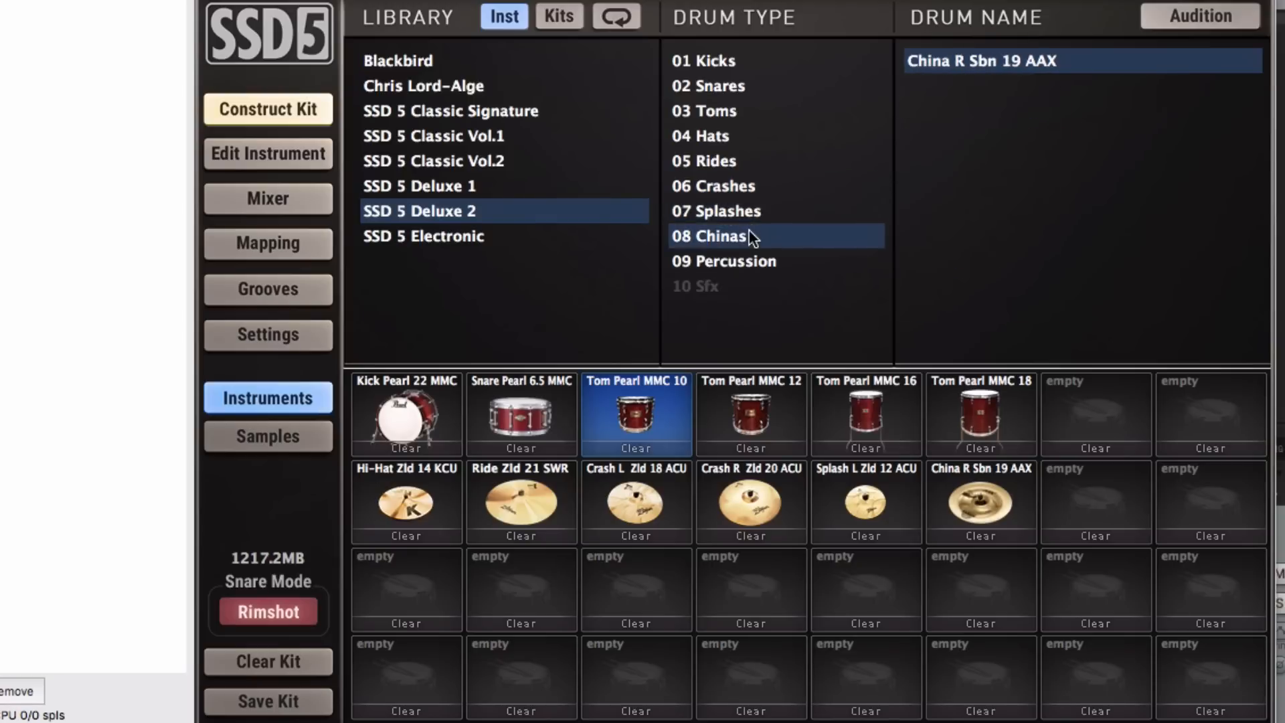
click(753, 270)
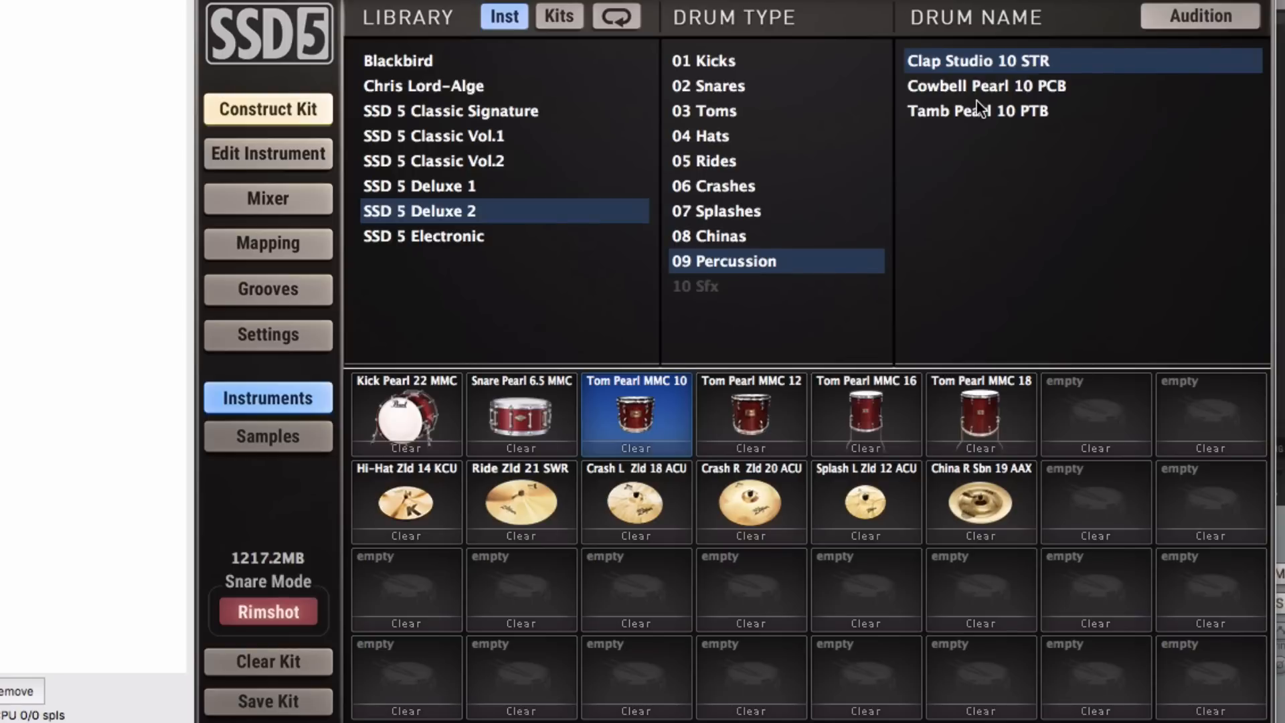
Step: Enable Audition mode and preview the Cowbell Pearl 10 PCB and Tamb Pearl 10 PTB percussion sounds
click(1145, 25)
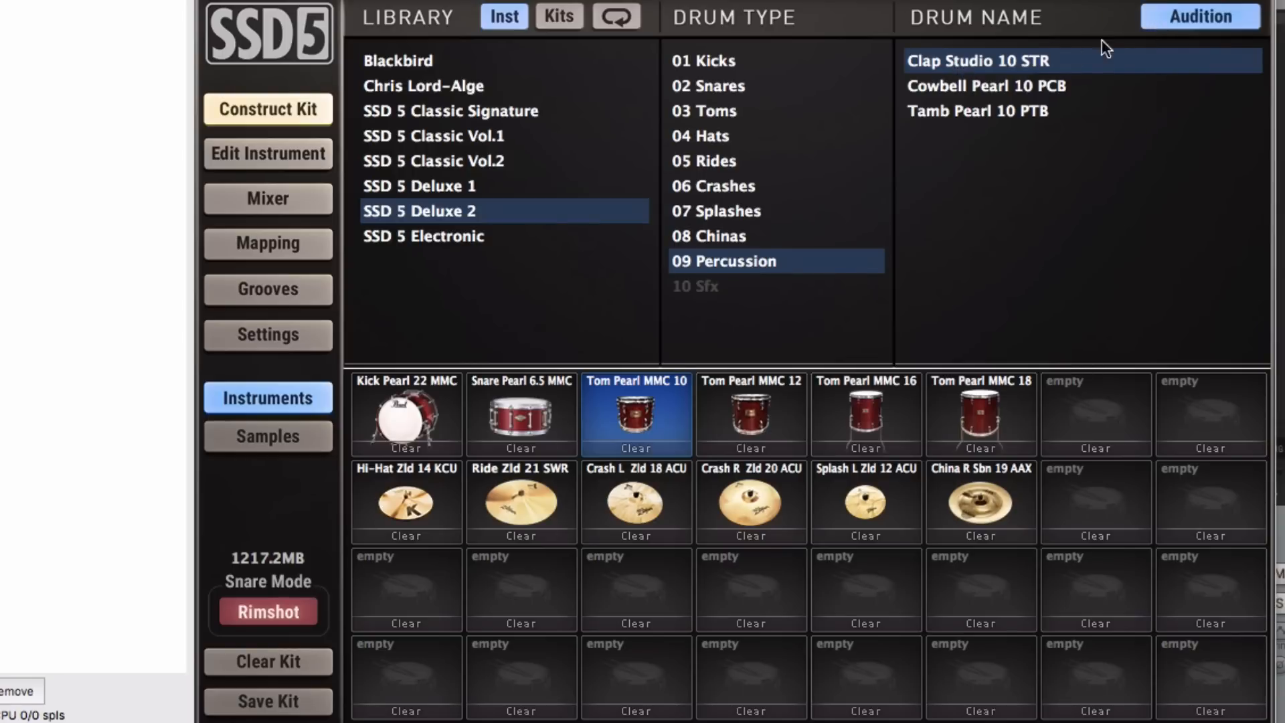
click(988, 88)
click(966, 107)
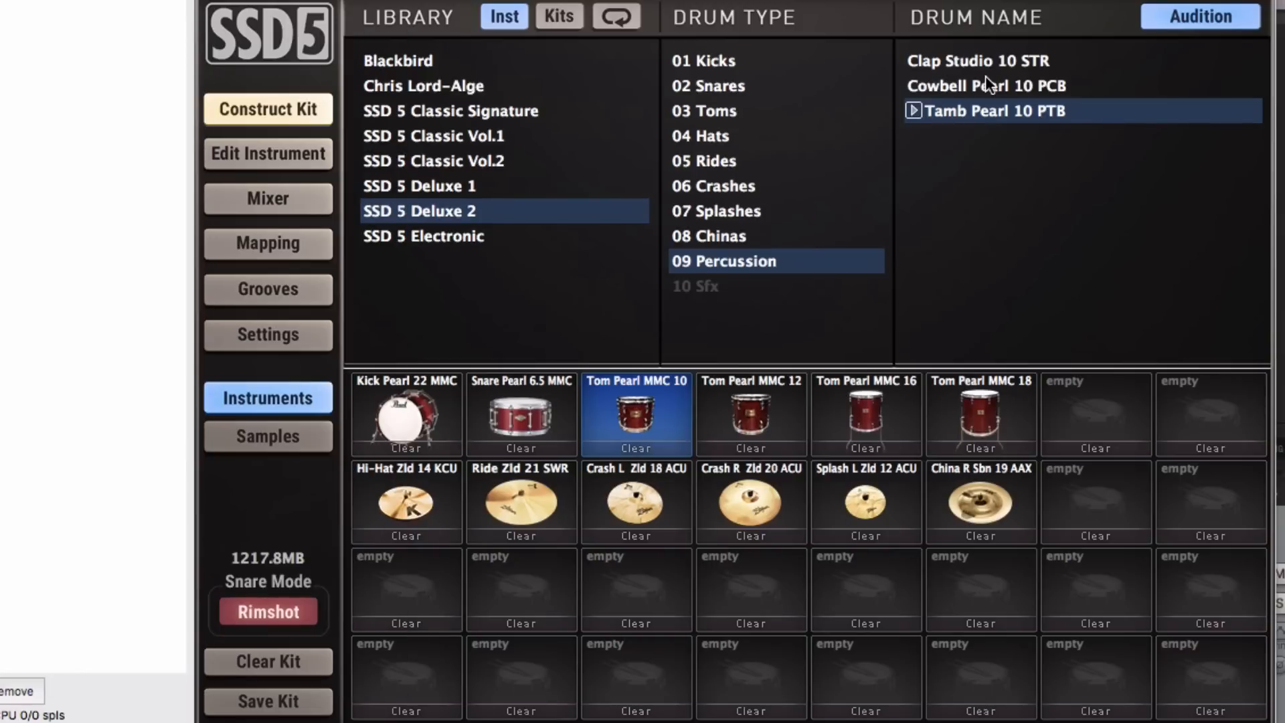
Step: Audition the Deluxe 2 kicks Lwg 22 VCL, Lwg 26 LCY, Pearl 22 MMC and Pearl 22 RPN
click(721, 59)
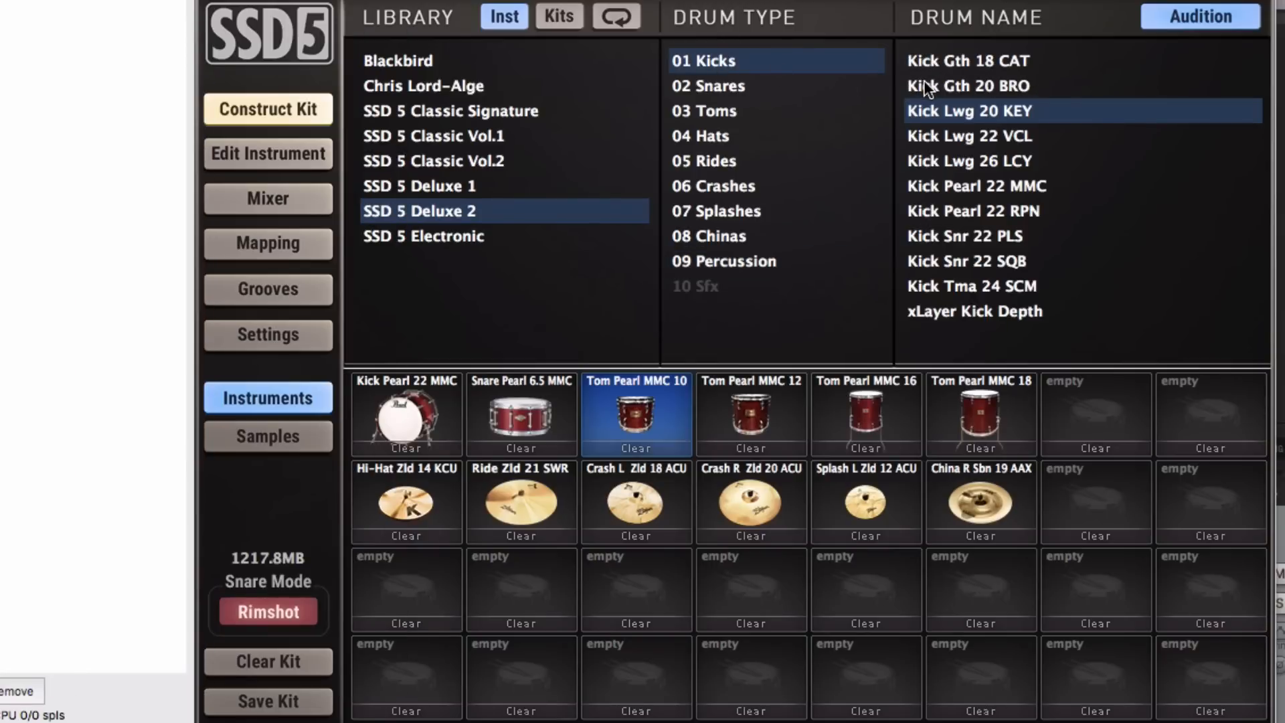
click(933, 136)
click(946, 170)
click(946, 187)
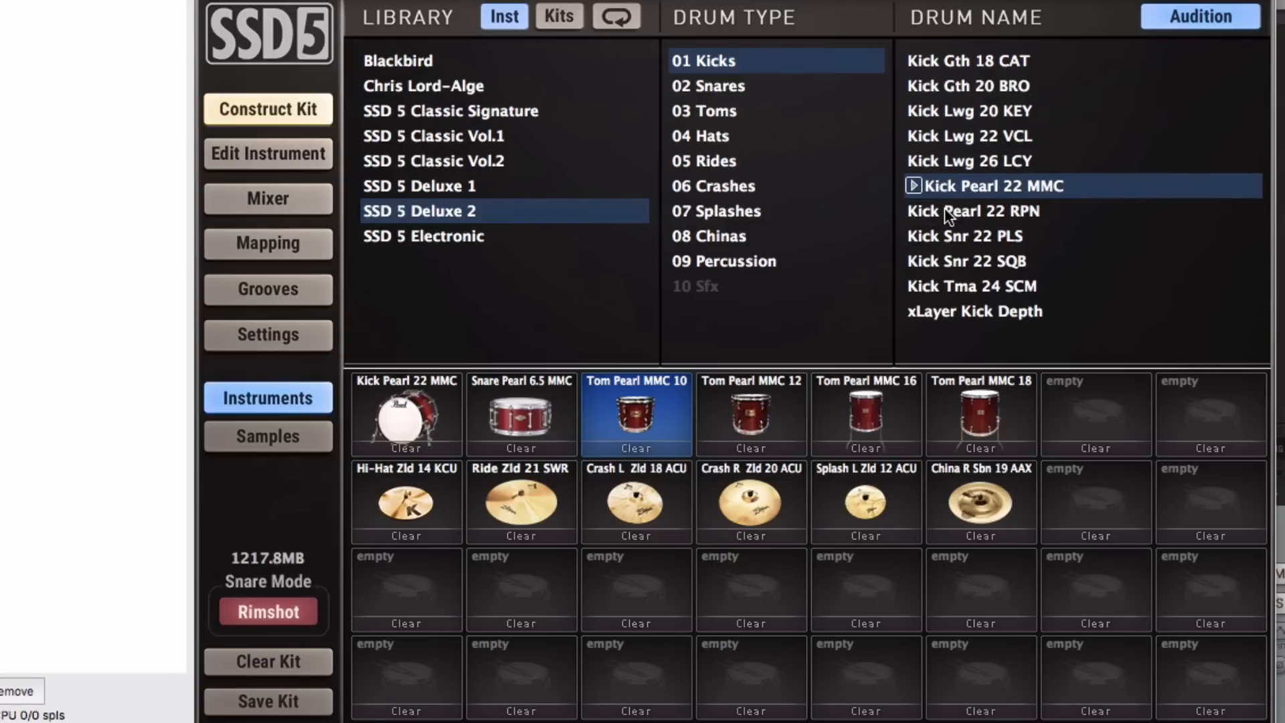
click(945, 208)
Step: Audition several Deluxe 2 snares, including Lwg 5 LBR, Lwg 5 BLA, Gth 5 GSS, Pearl 6.5 MMC, Pmr 6 VSD and Snr 6 ART
click(764, 87)
click(948, 114)
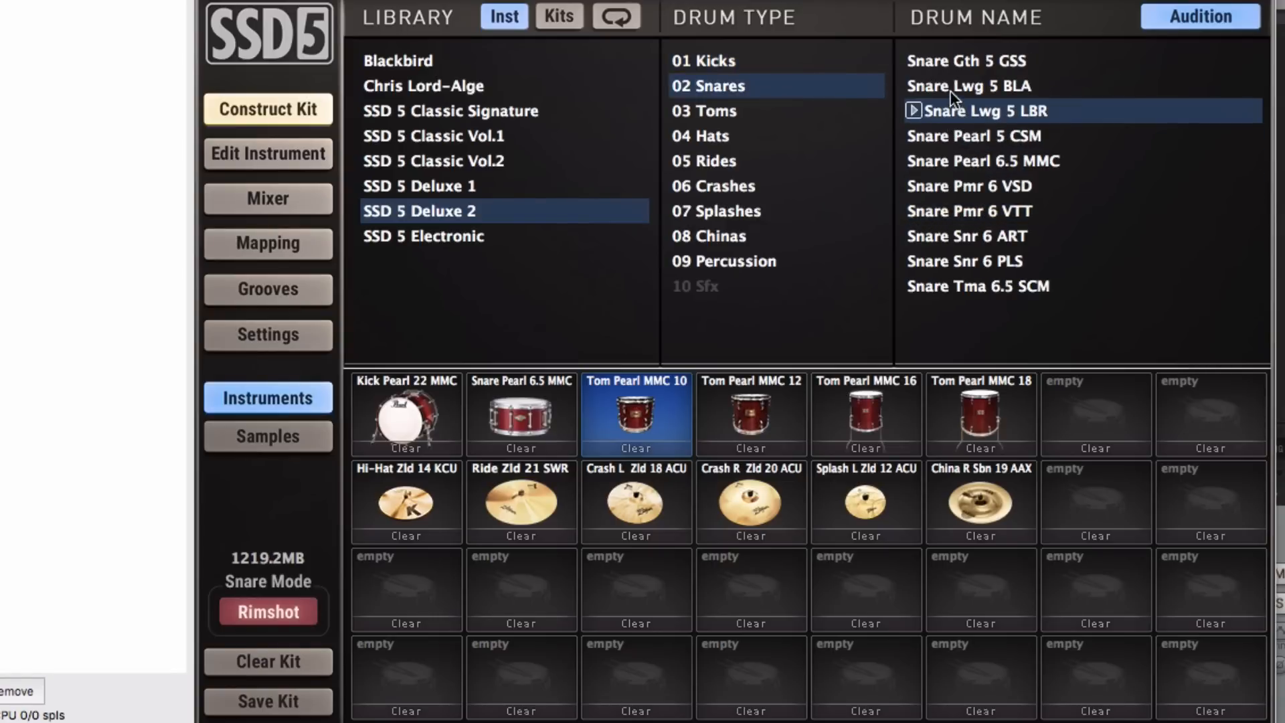
click(950, 88)
click(953, 62)
click(954, 159)
click(951, 187)
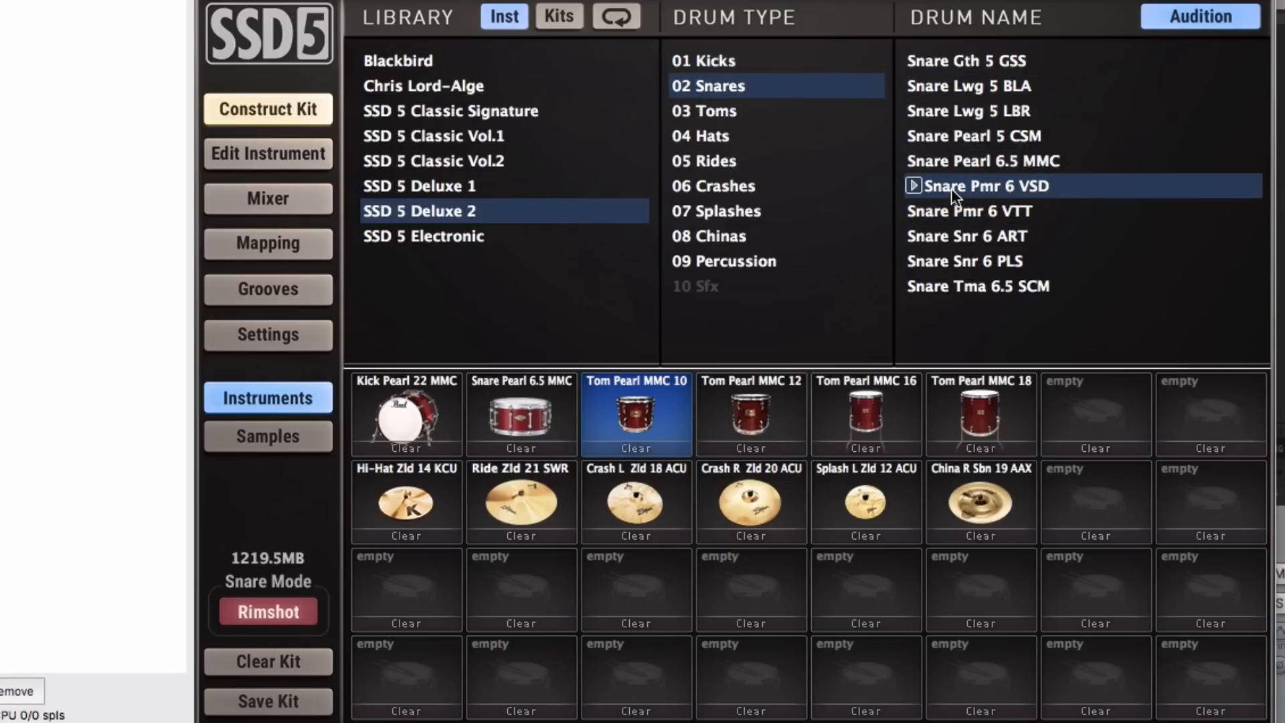
click(954, 213)
click(953, 235)
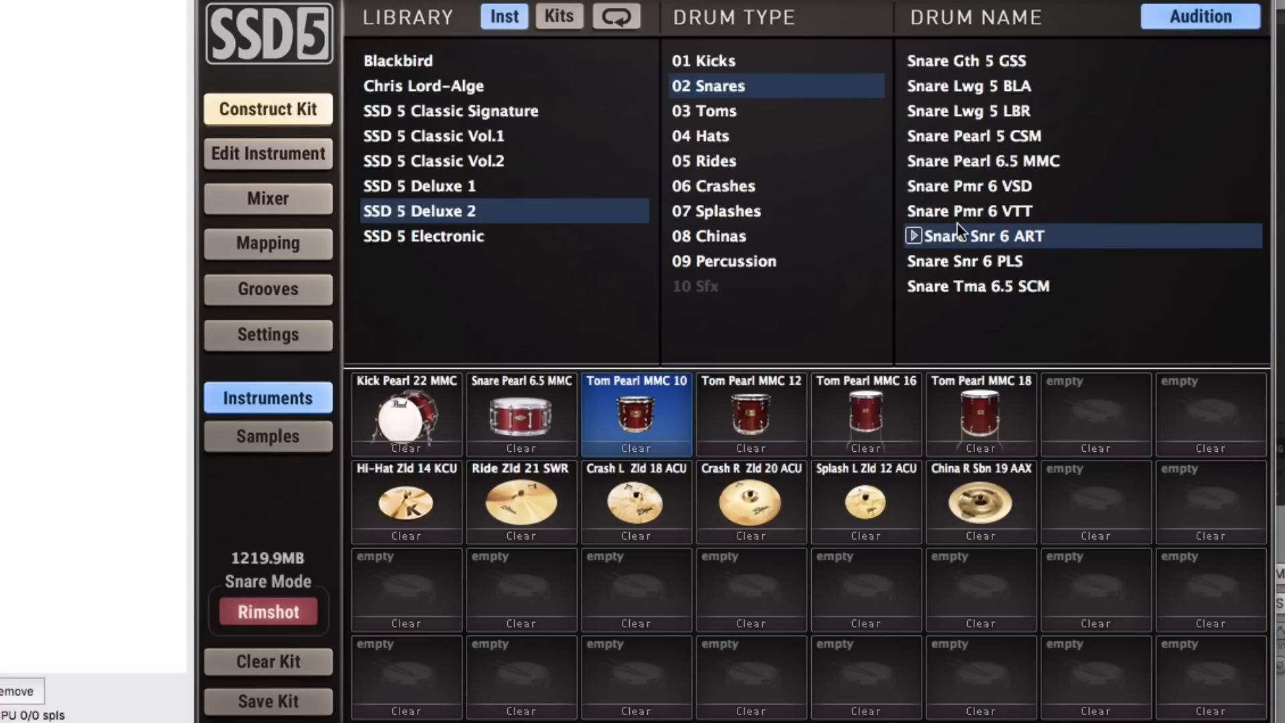
Step: Audition the left crashes of Deluxe 2: Zld 18 ACU, Pst 19 PWC, Pst 18 PWC and Zld 19 ACU
click(750, 184)
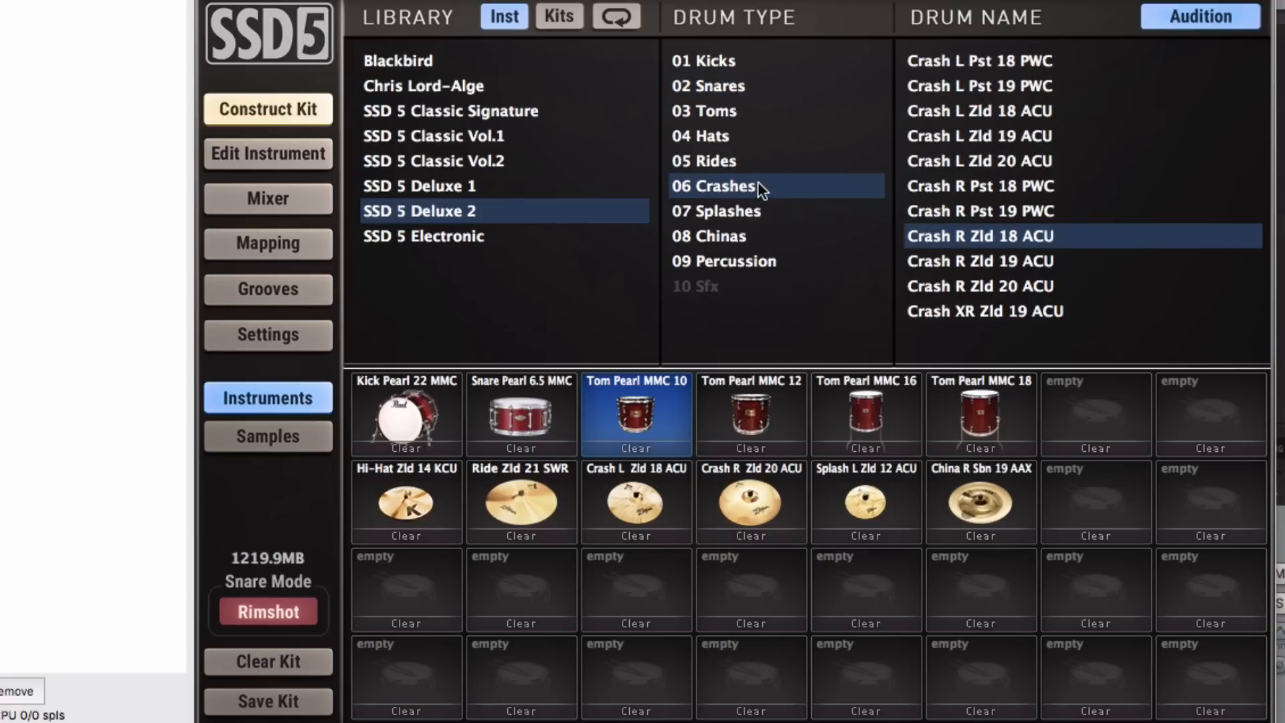
click(969, 111)
click(974, 84)
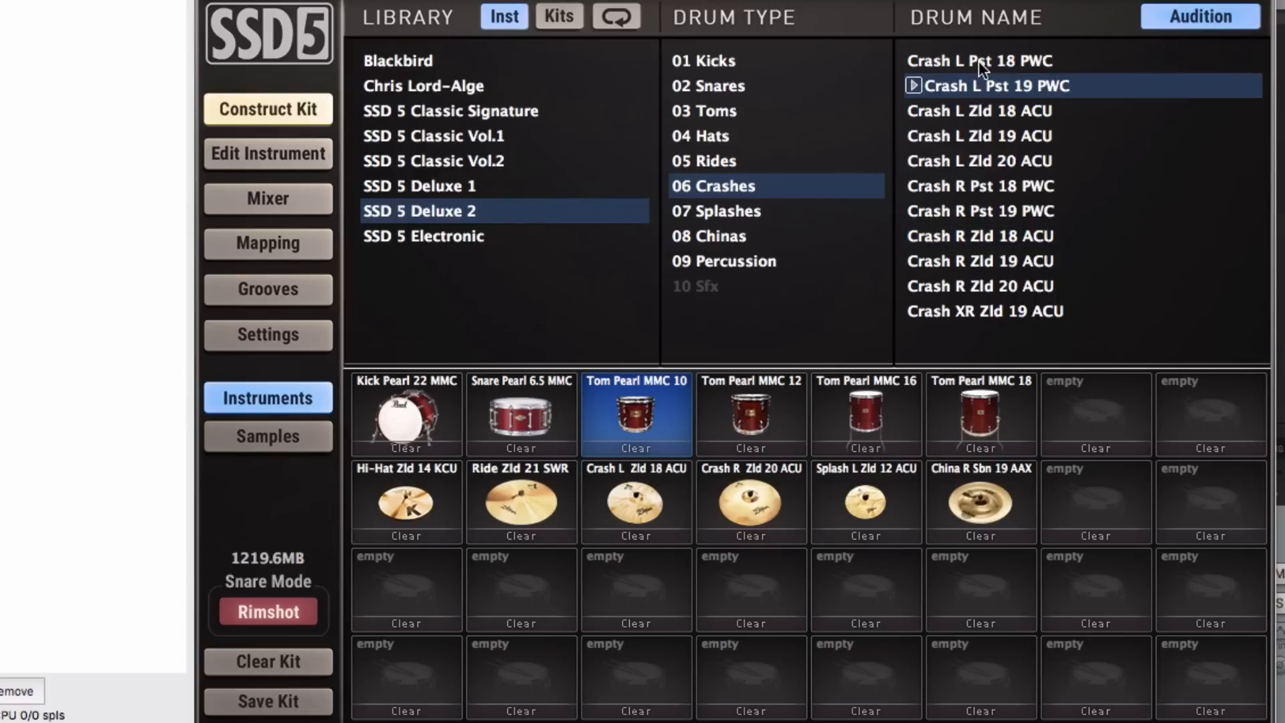
click(979, 59)
click(961, 138)
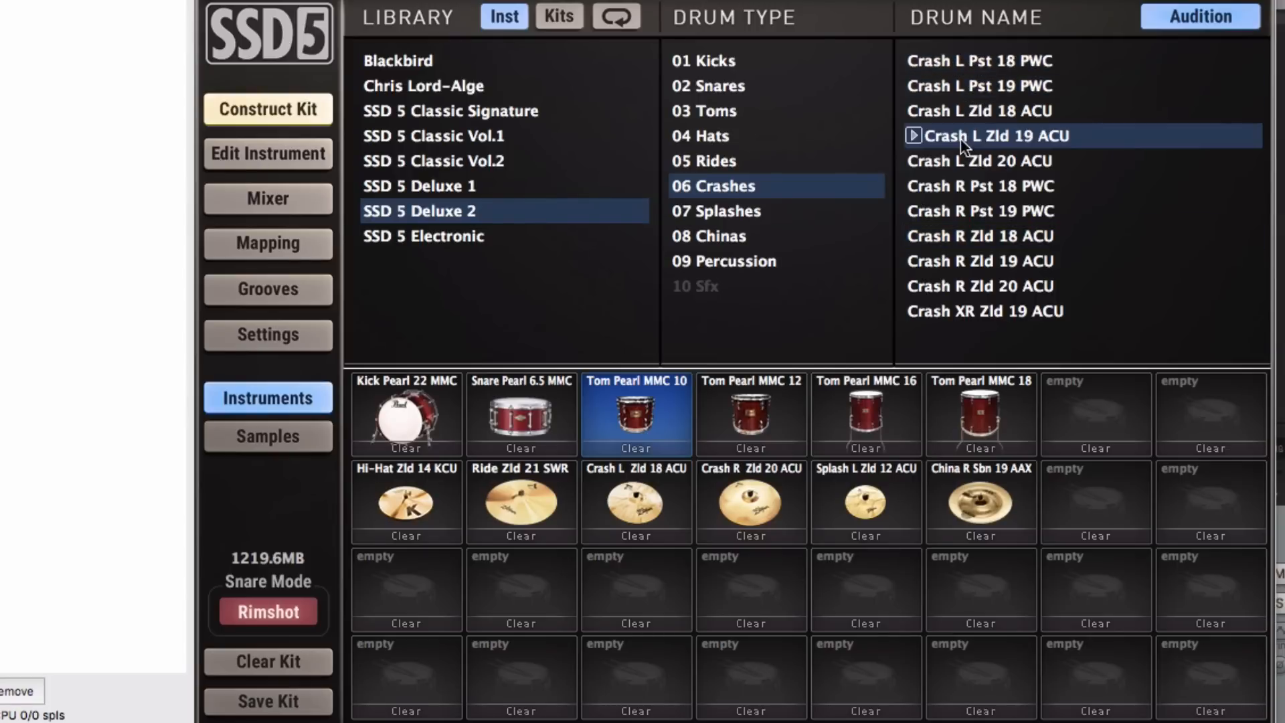
Step: Open the kit's Snare Pearl 6.5 MMC for instrument editing
click(720, 90)
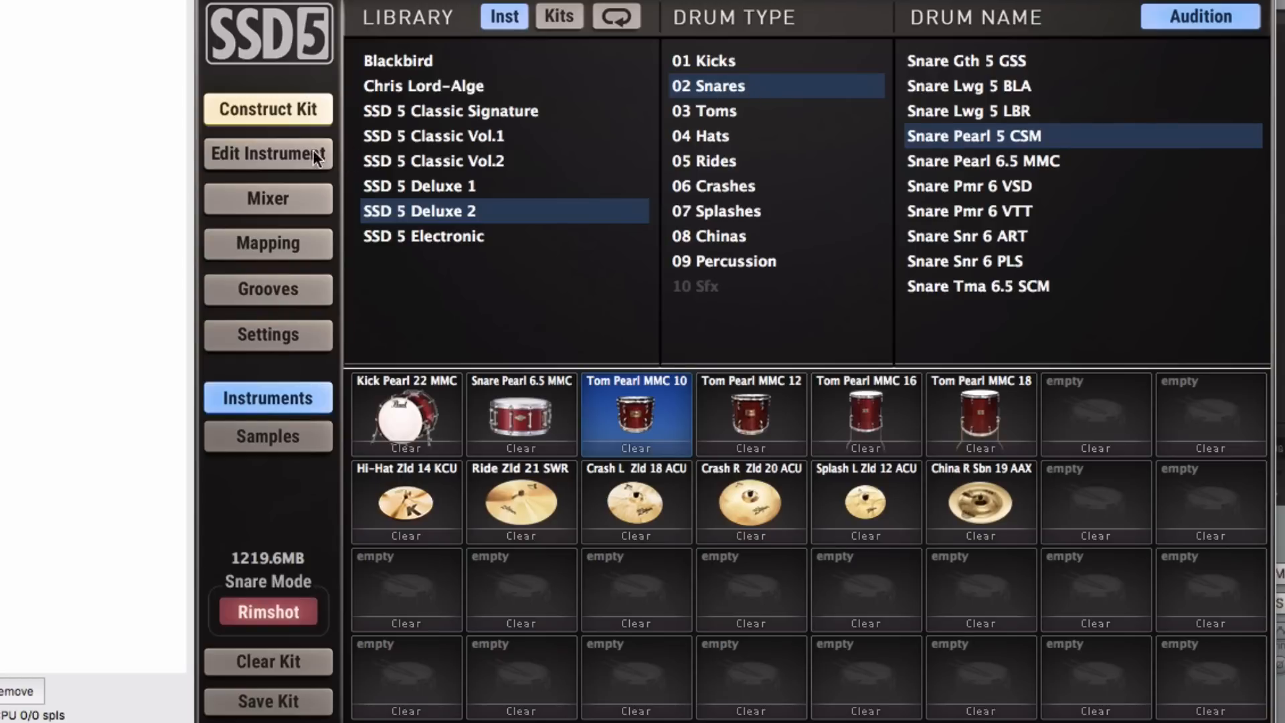
click(295, 155)
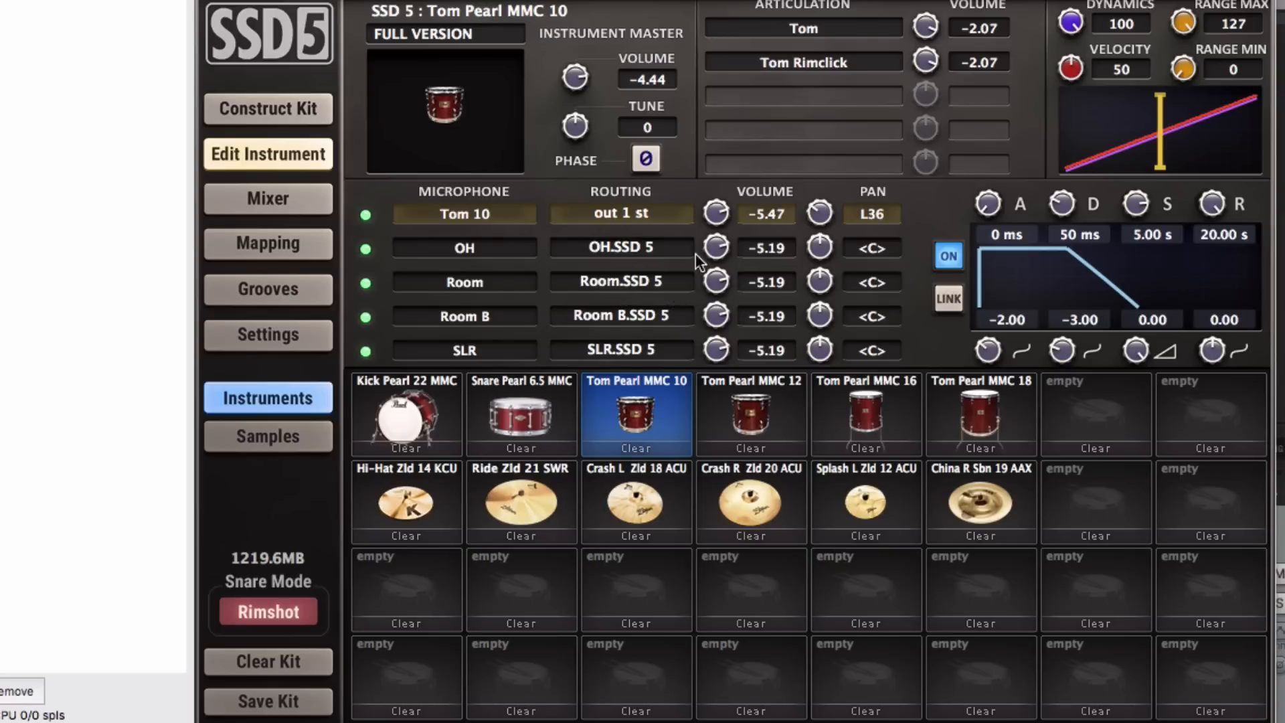
click(512, 388)
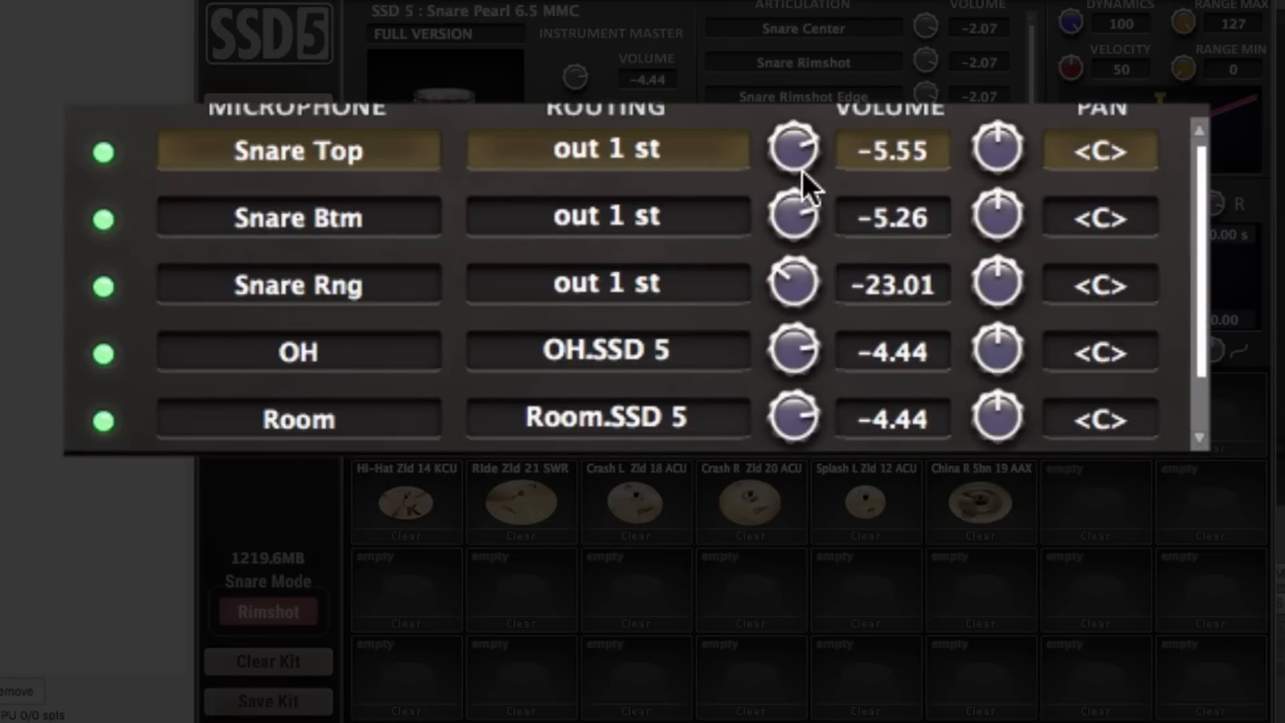
Step: Set the snare's Snare Top microphone volume to -8.81 and raise its OH, Room and Room B microphones to 0.00
drag(792, 166, 799, 347)
drag(1202, 220, 1191, 321)
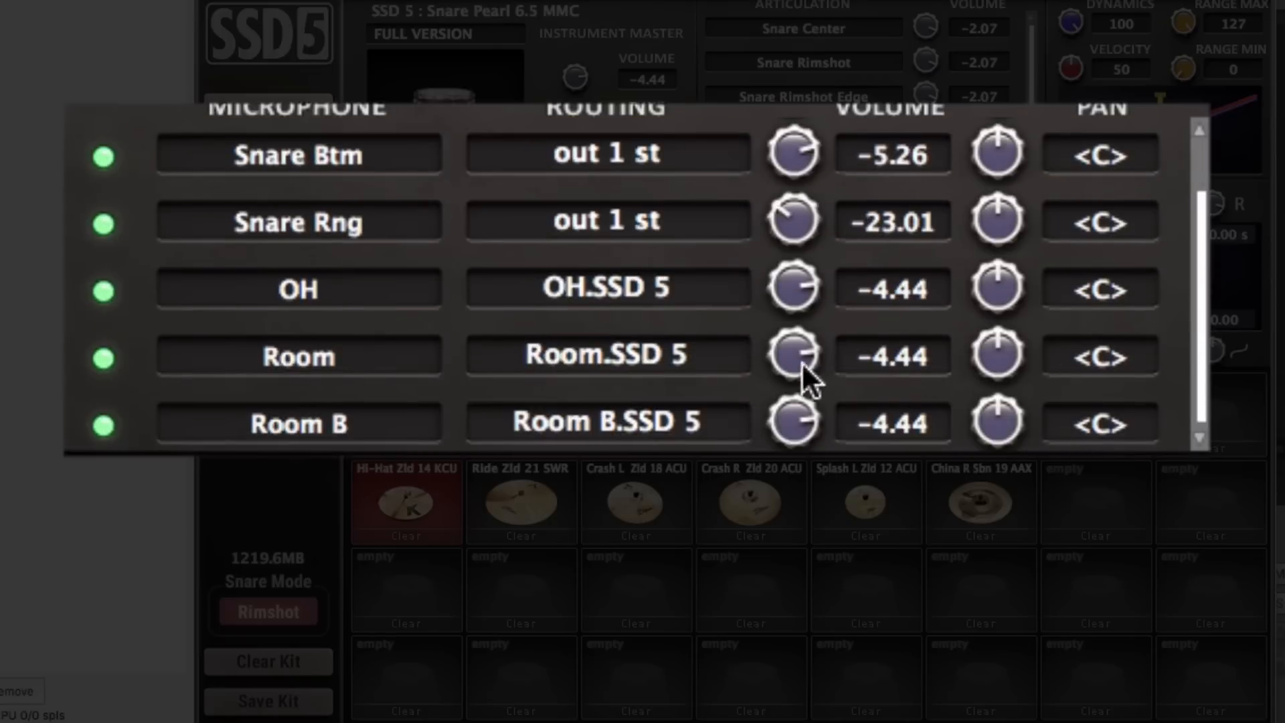
drag(803, 367, 797, 305)
drag(790, 410, 796, 164)
click(1198, 167)
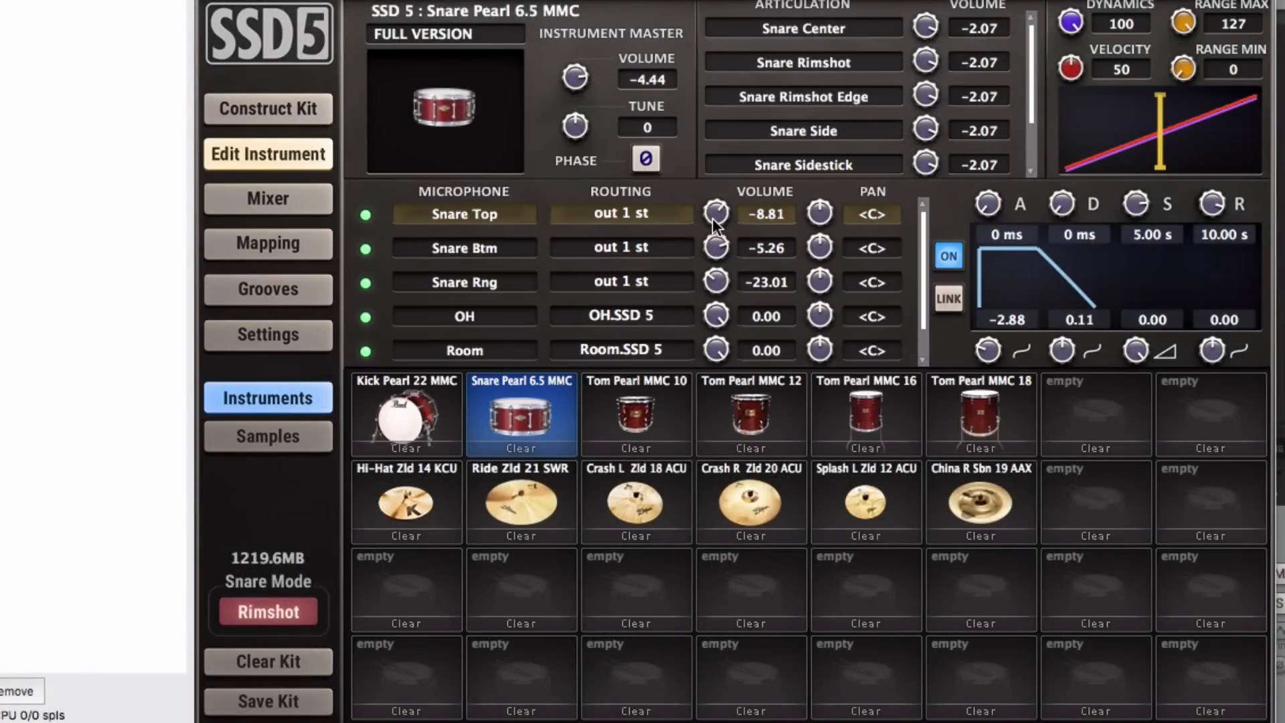
Step: Reset the snare's Snare Top, OH, Room and Room B microphone volumes to -4.44
click(715, 215)
click(715, 317)
drag(716, 348, 716, 352)
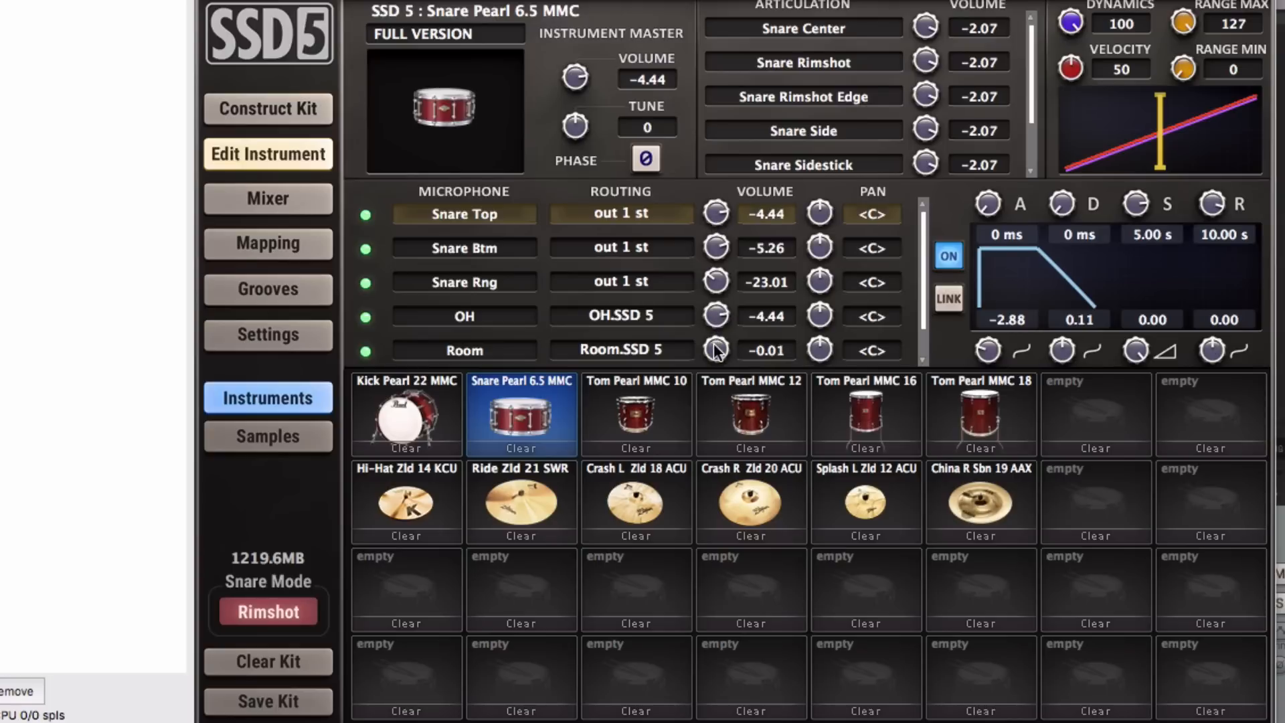
click(716, 350)
scroll(922, 342, down, 1)
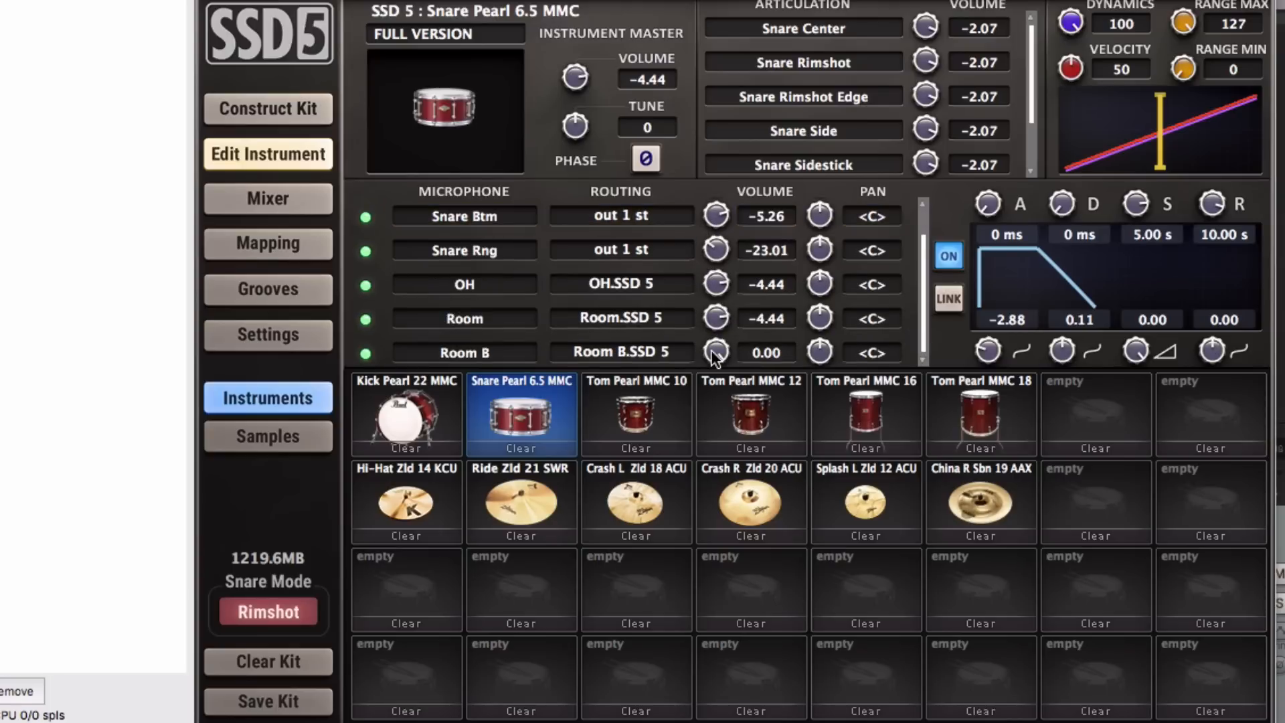
click(718, 351)
Step: Compare the microphone channels of the Kick Pearl 22 MMC with those of the Snare Pearl 6.5 MMC
click(411, 409)
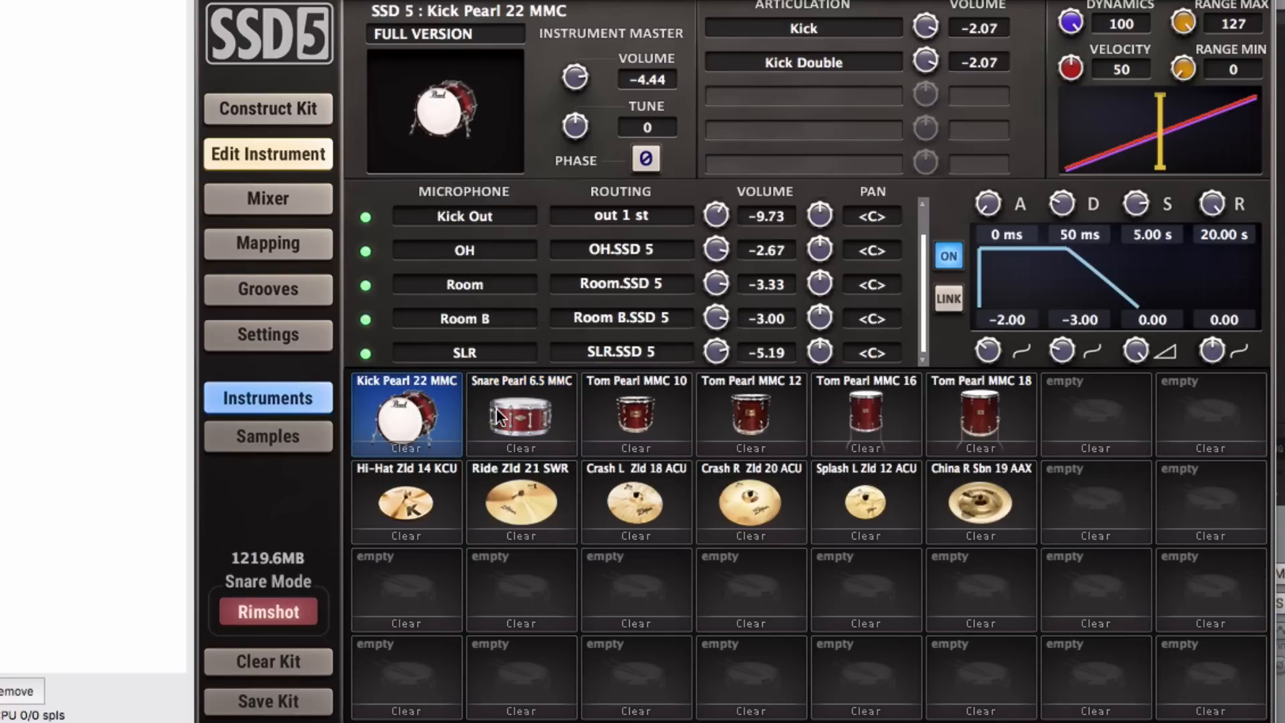
click(496, 410)
click(429, 412)
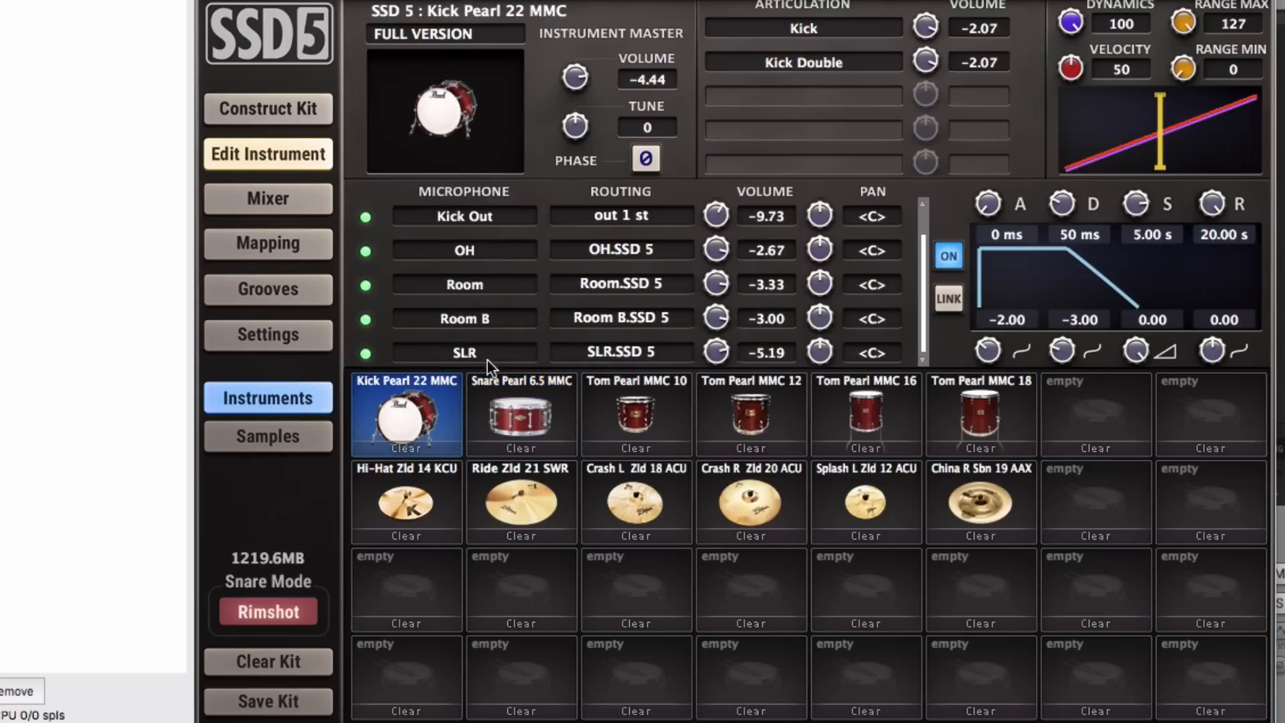
click(544, 424)
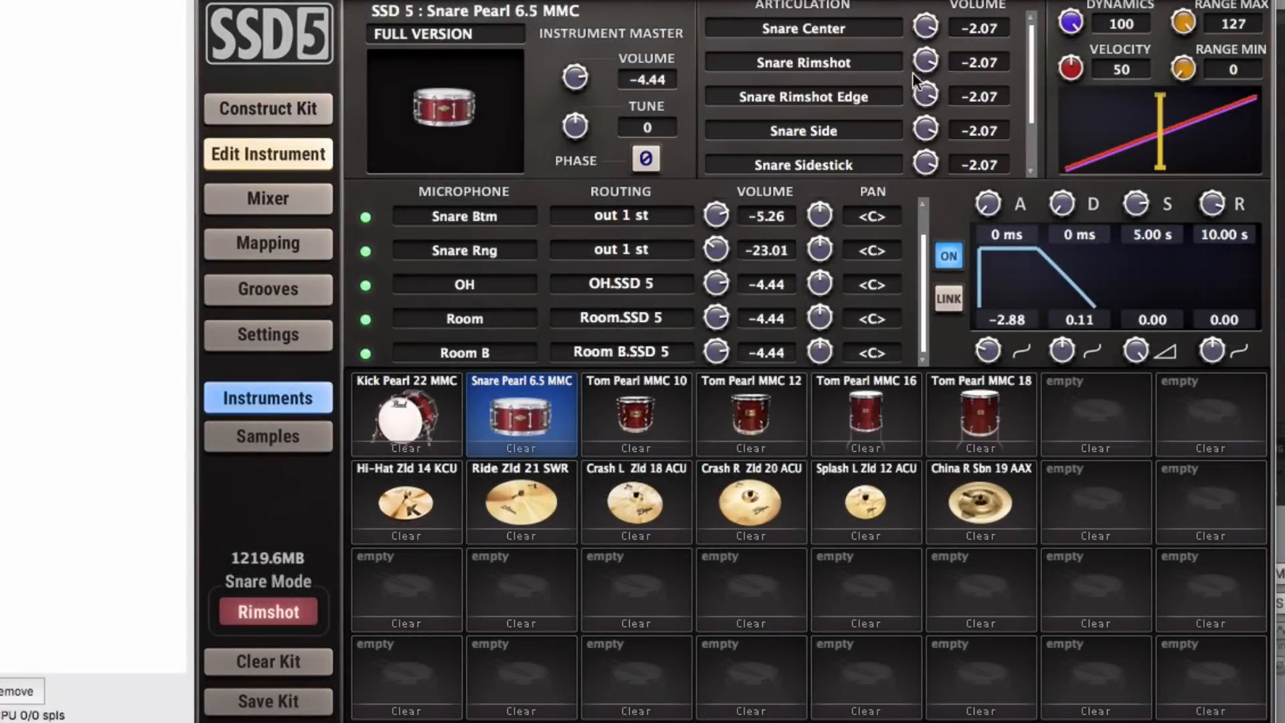
Step: Compare the articulations of the Snare Pearl 6.5 MMC, Tom Pearl MMC 10 and Crash L Zld 18 ACU
mouse_move(1029, 50)
mouse_down()
mouse_move(1029, 74)
mouse_move(1030, 38)
mouse_up()
click(669, 389)
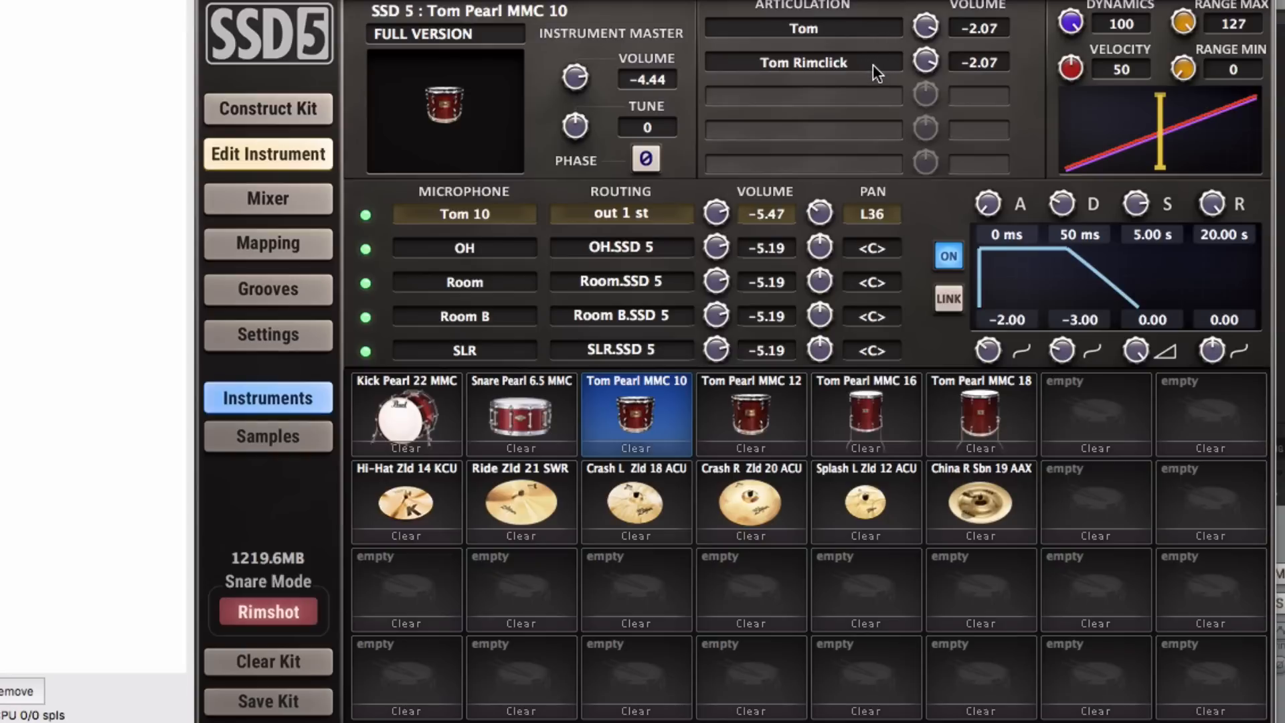
click(651, 491)
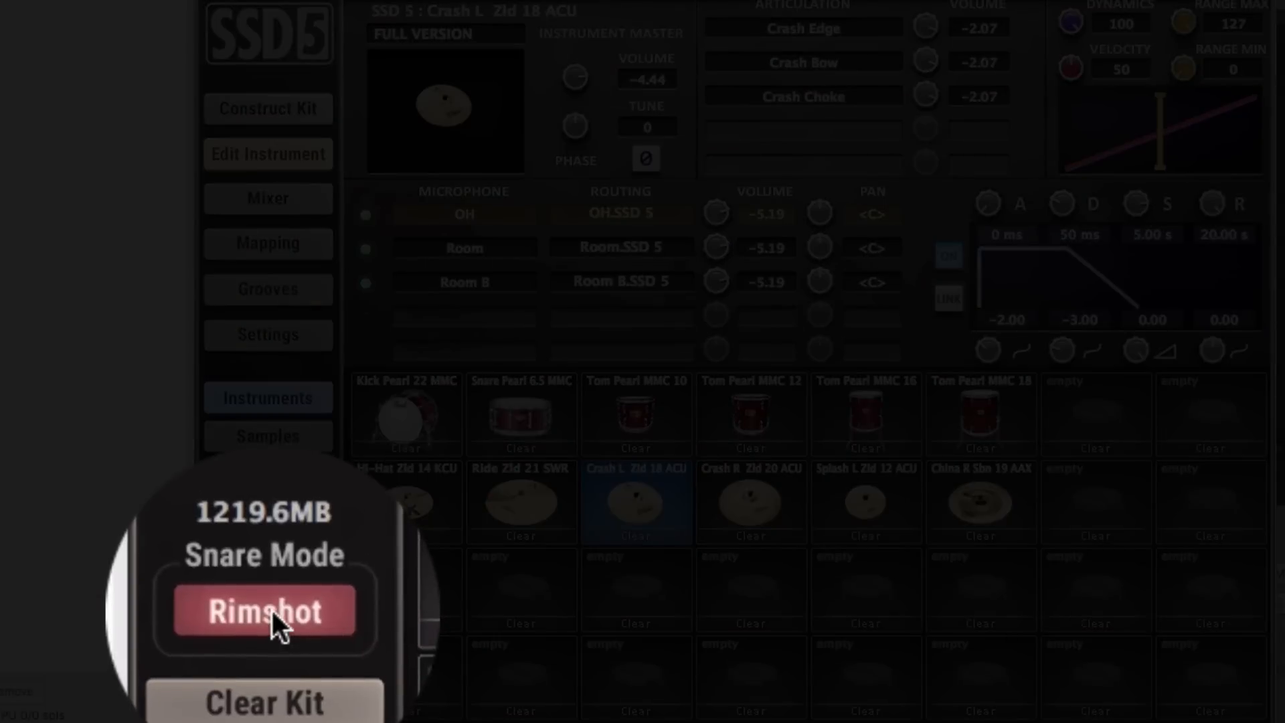
Step: Switch the Snare Mode between Classic and Rimshot to compare the Snare Pearl 6.5 MMC in both, leaving it on Rimshot
click(275, 610)
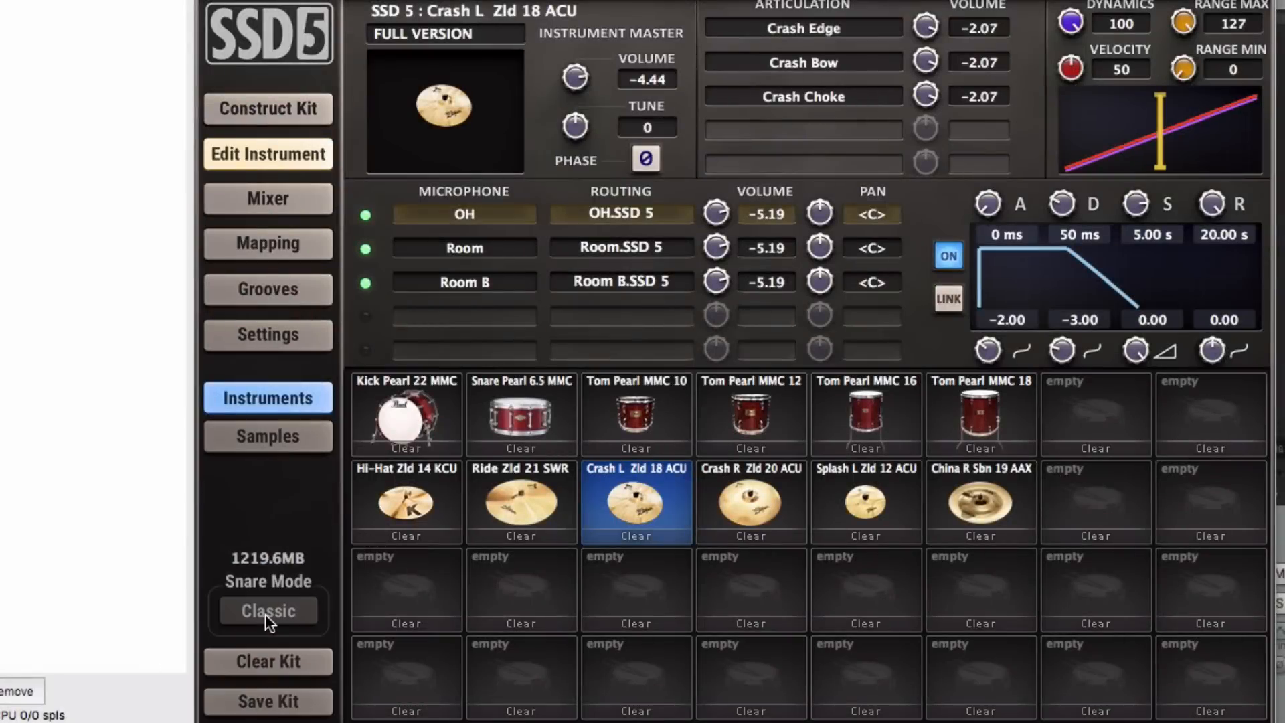
click(266, 614)
click(266, 614)
click(527, 405)
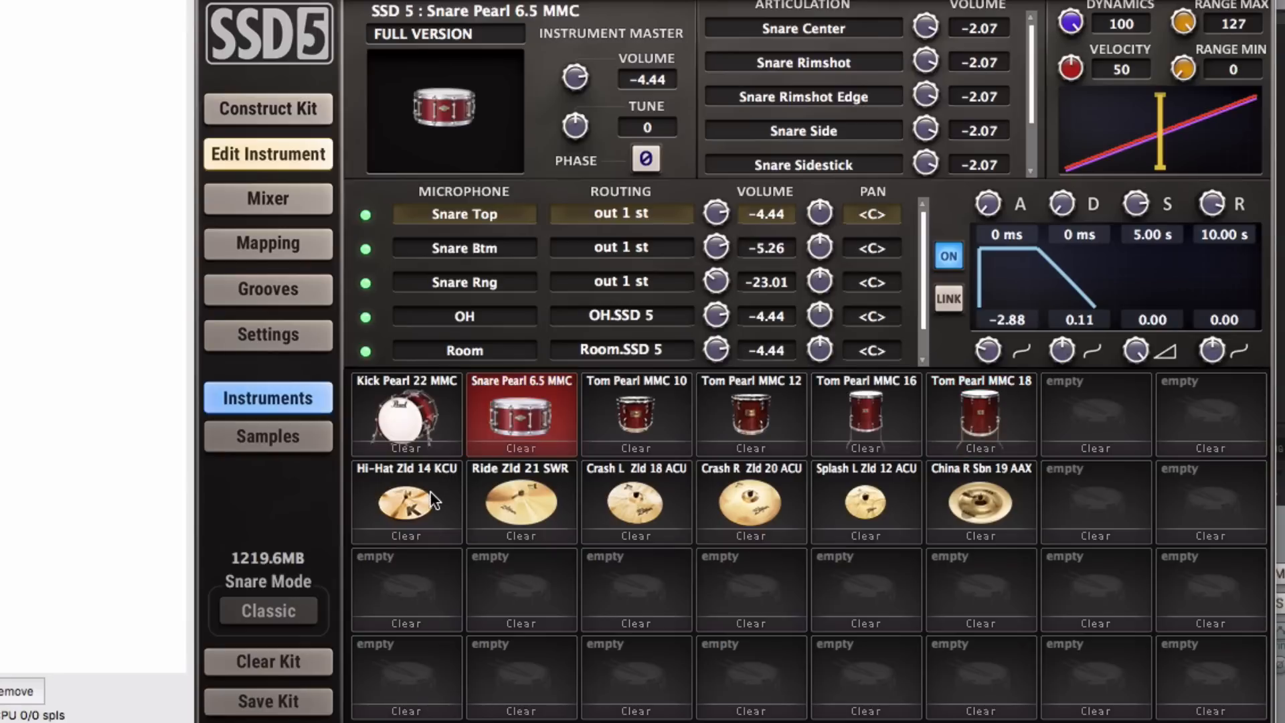
click(288, 611)
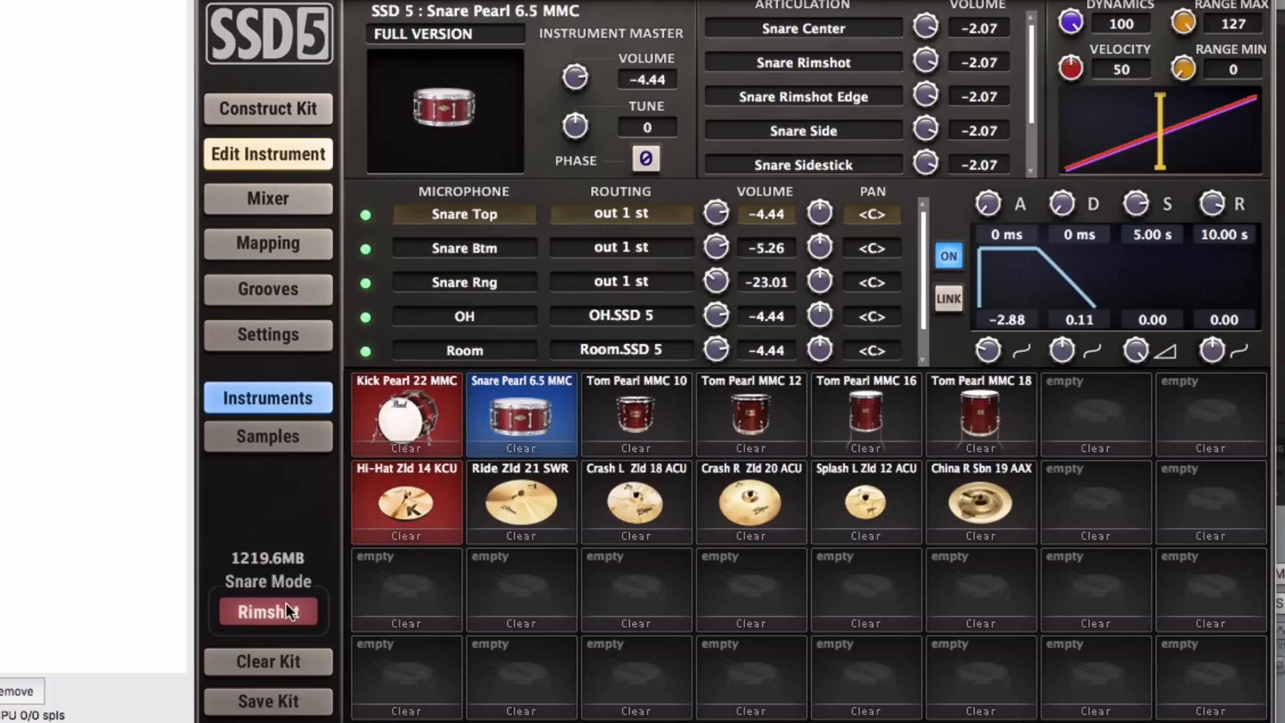
click(286, 606)
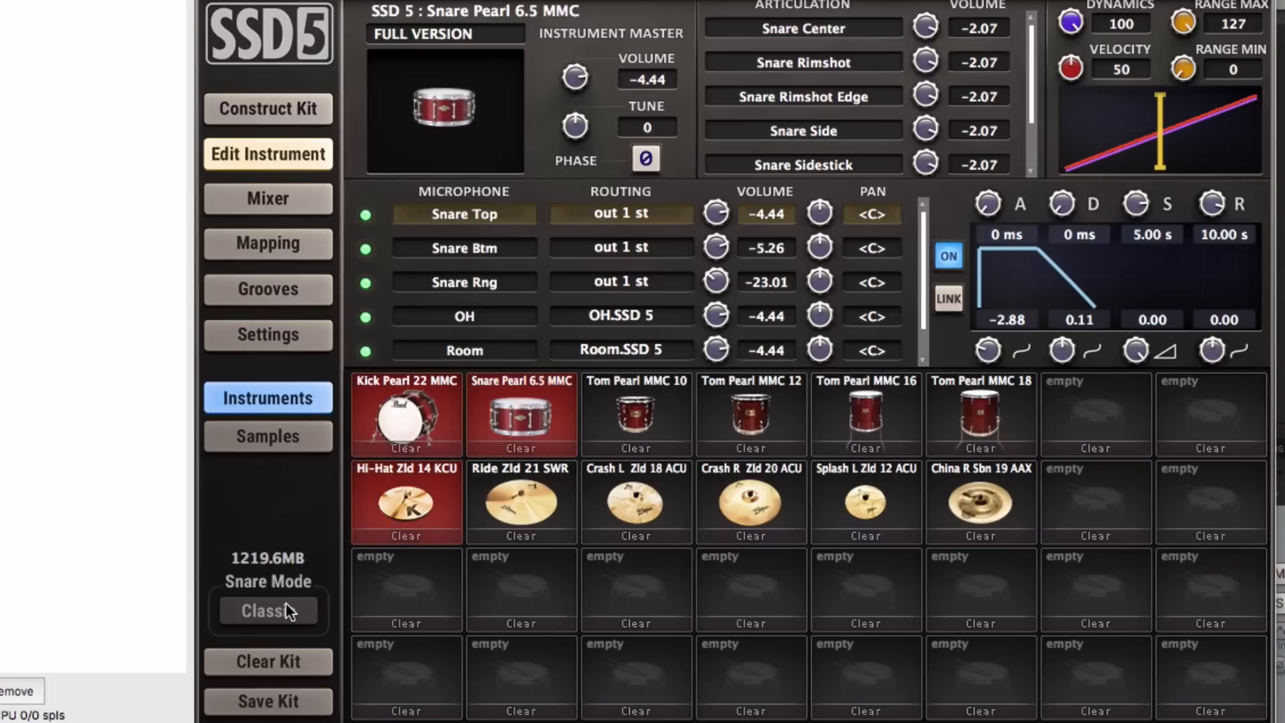
click(287, 605)
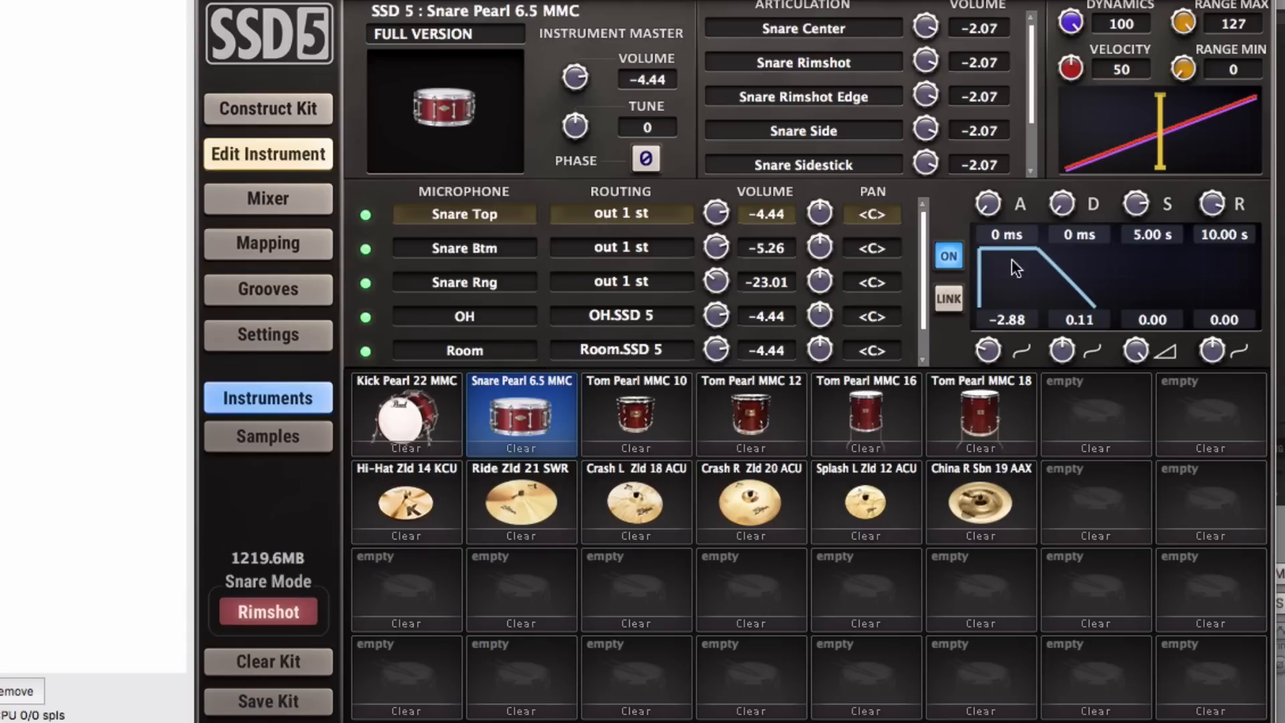
Step: Solo the Snare Top channel in the mixer, and try a 129 ms attack on its envelope before resetting it to 0 ms
click(293, 202)
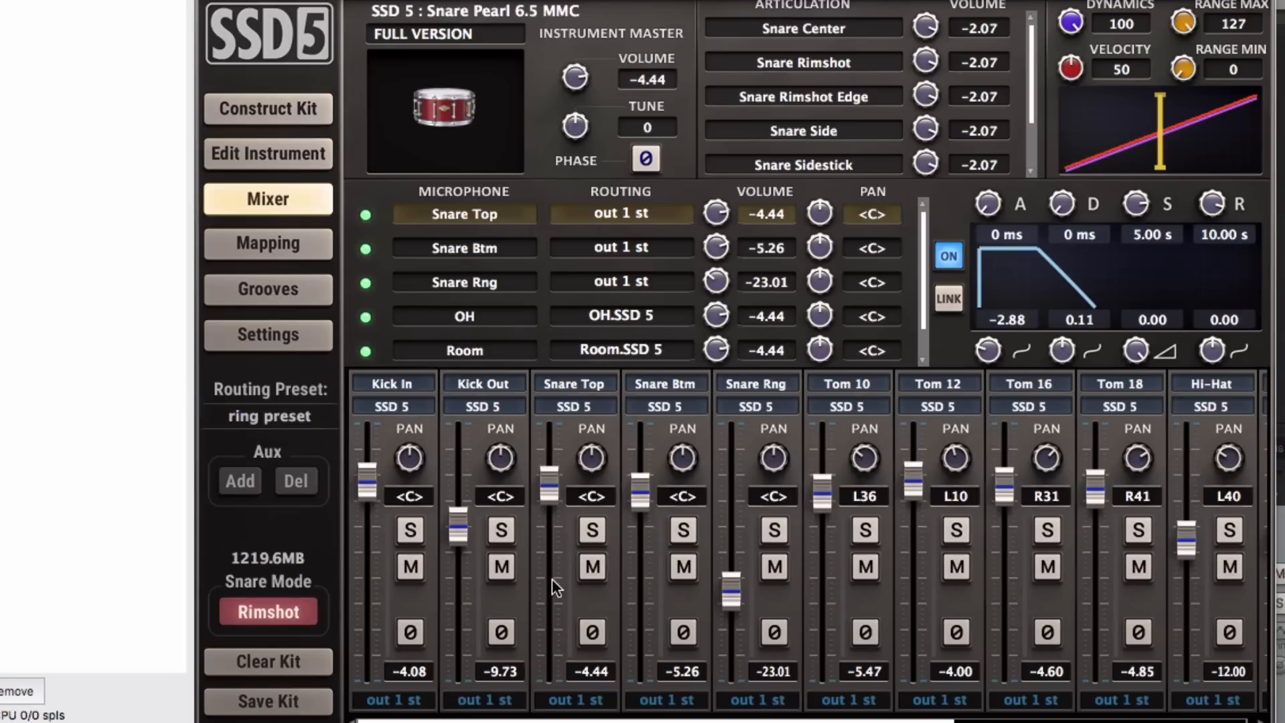
click(584, 531)
click(280, 156)
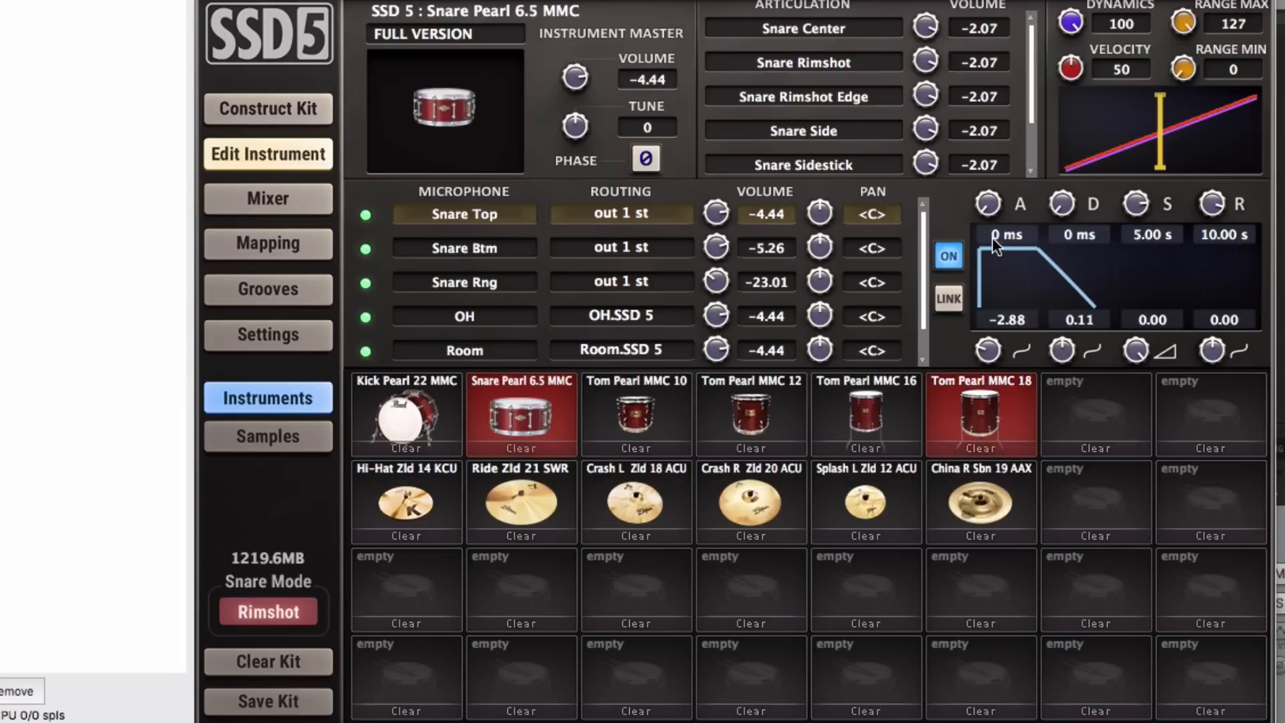
drag(989, 205, 1003, 94)
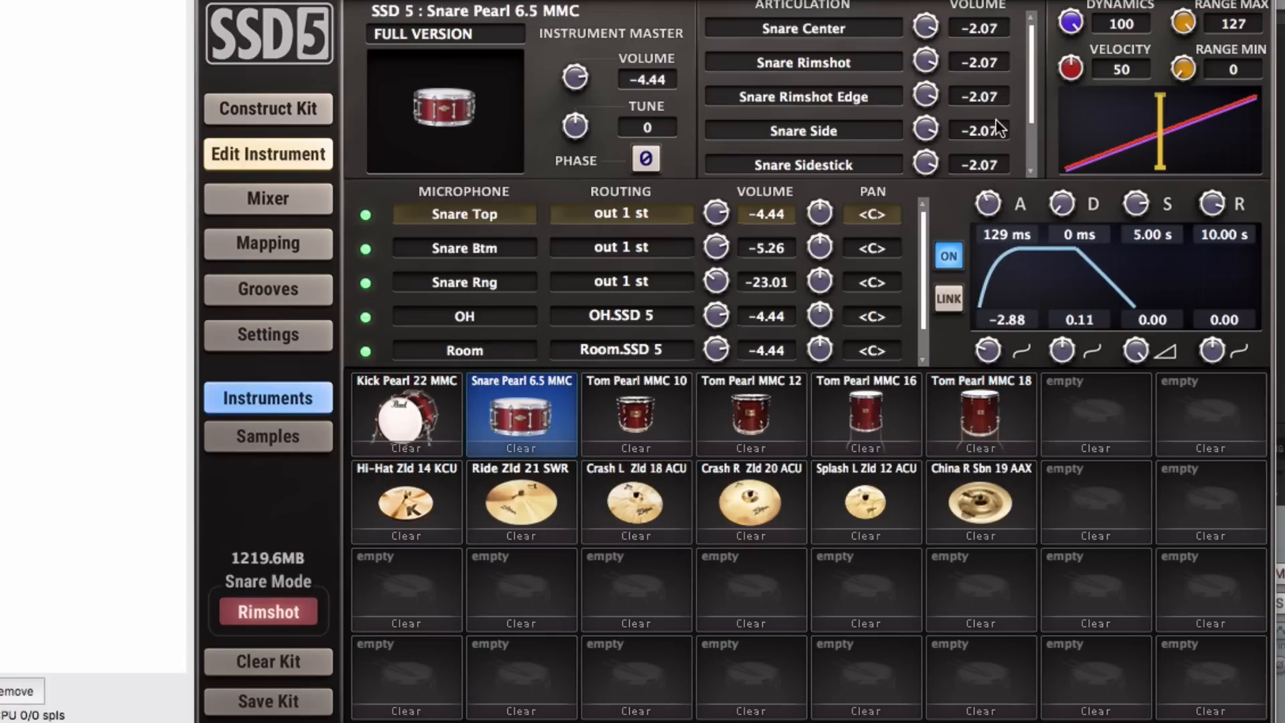
drag(995, 185, 951, 335)
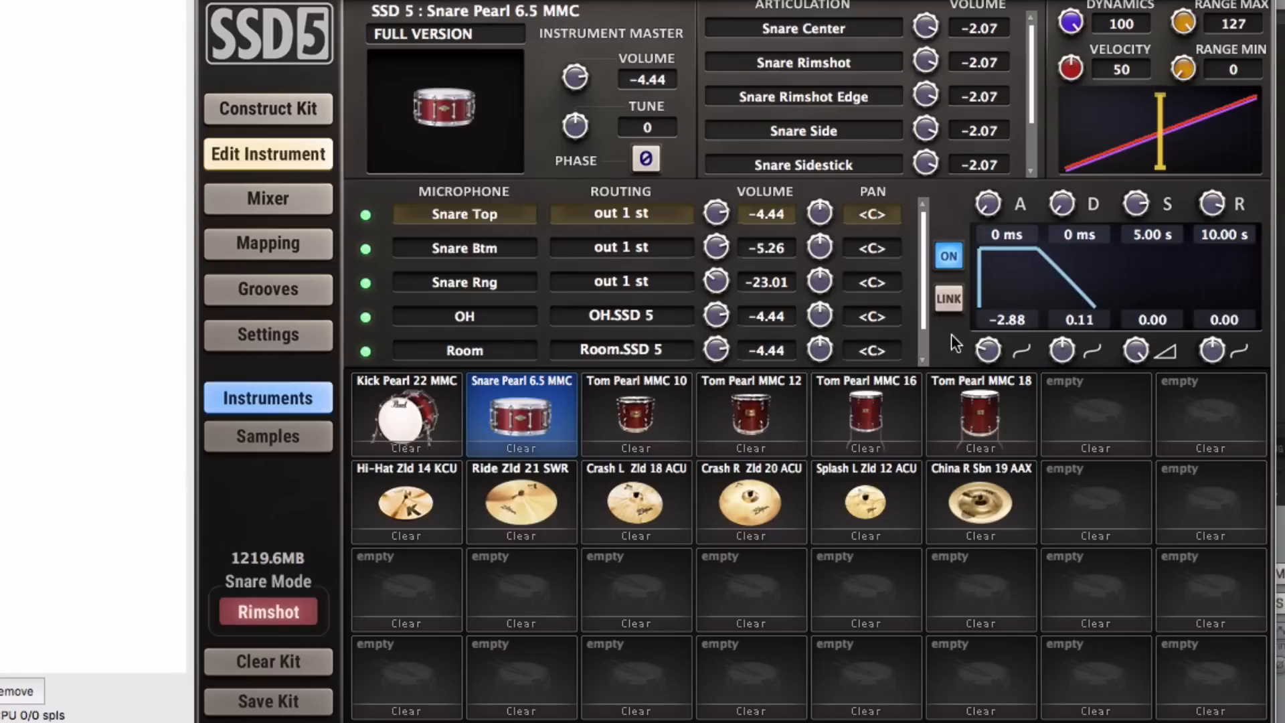
Step: Try a 0.02 s sustain and a 0.32 s release on the Snare Top envelope, and restore them to 5.00 s and 10.00 s
drag(1139, 205, 1100, 324)
drag(1135, 205, 1113, 268)
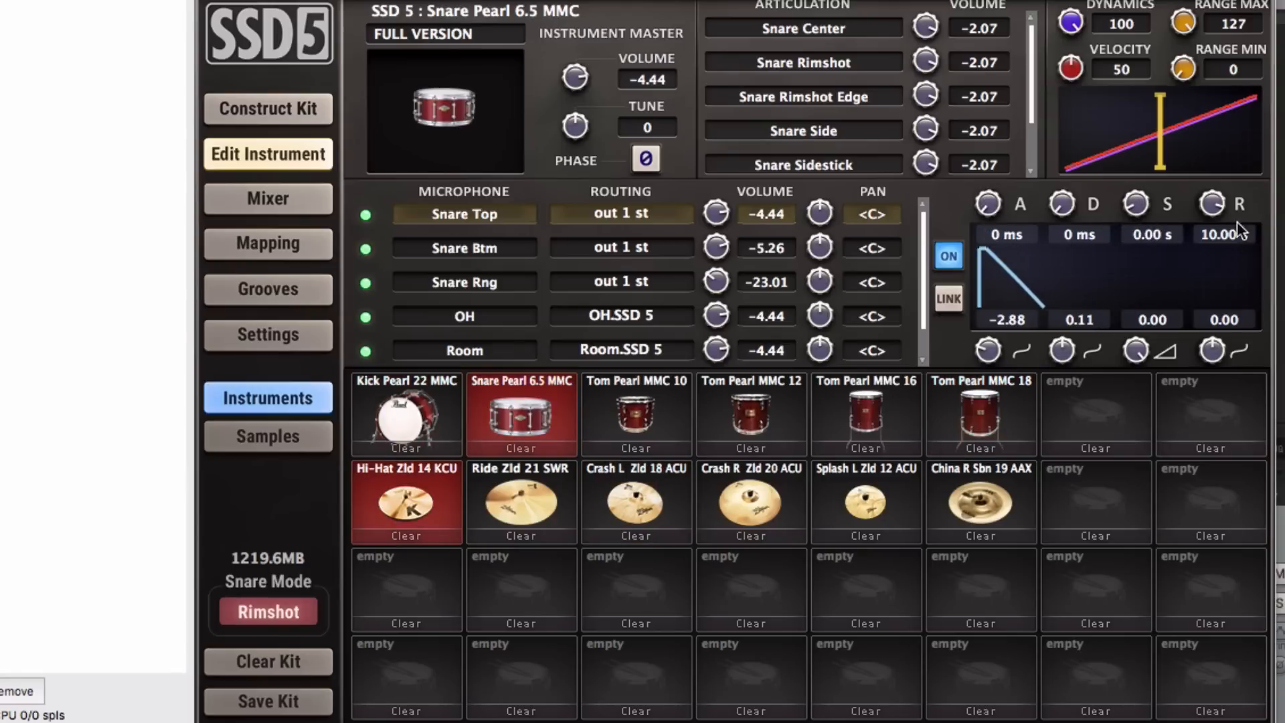
drag(1220, 209, 1129, 360)
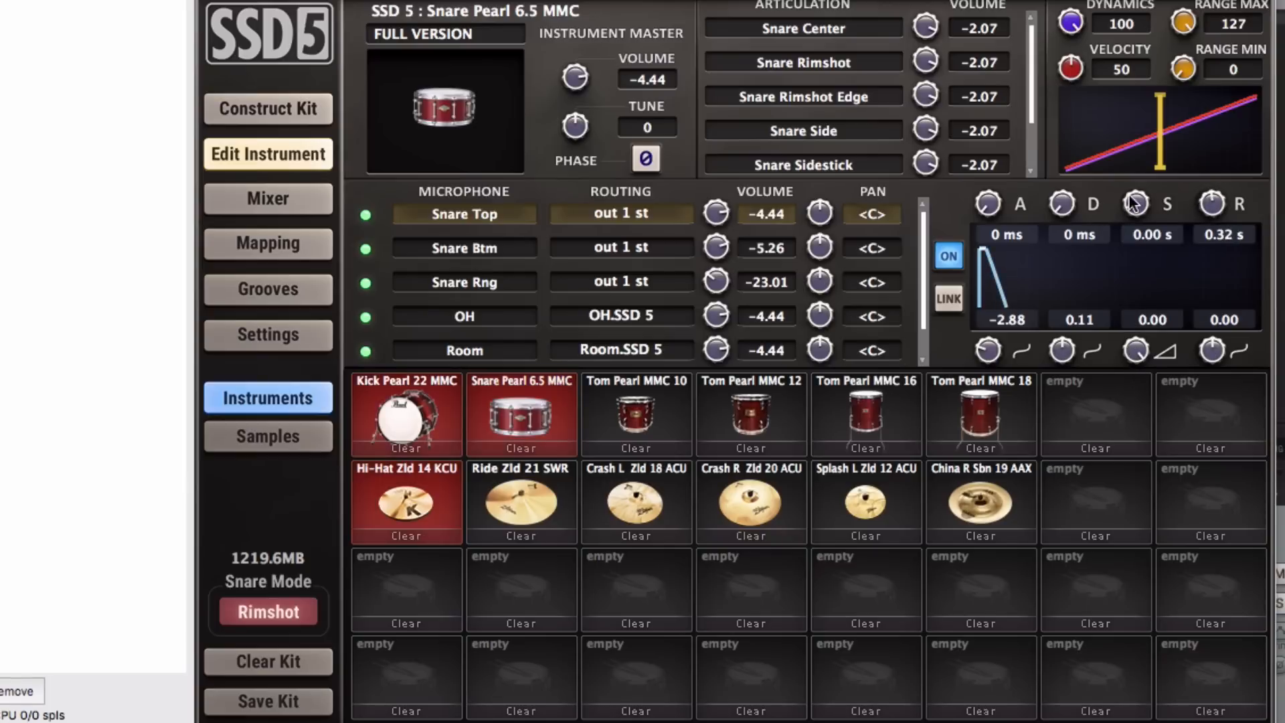
drag(1136, 203, 1130, 186)
drag(1221, 203, 1212, 219)
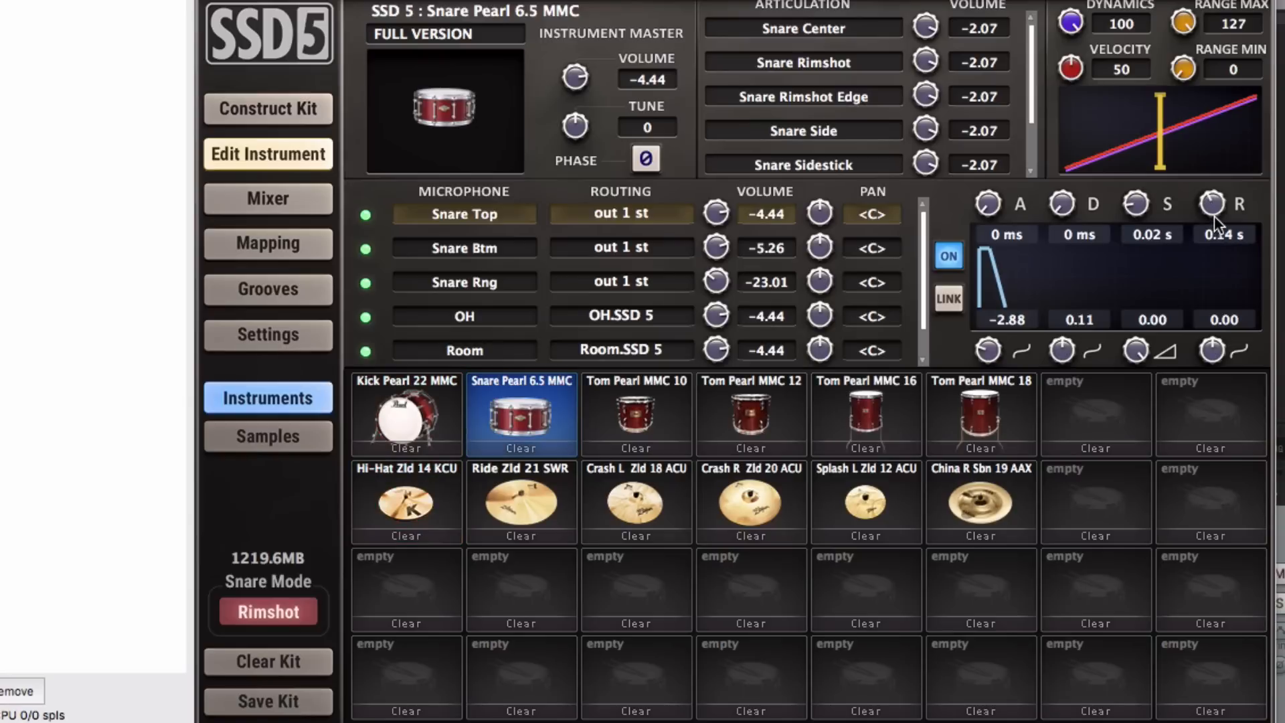
double_click(1215, 213)
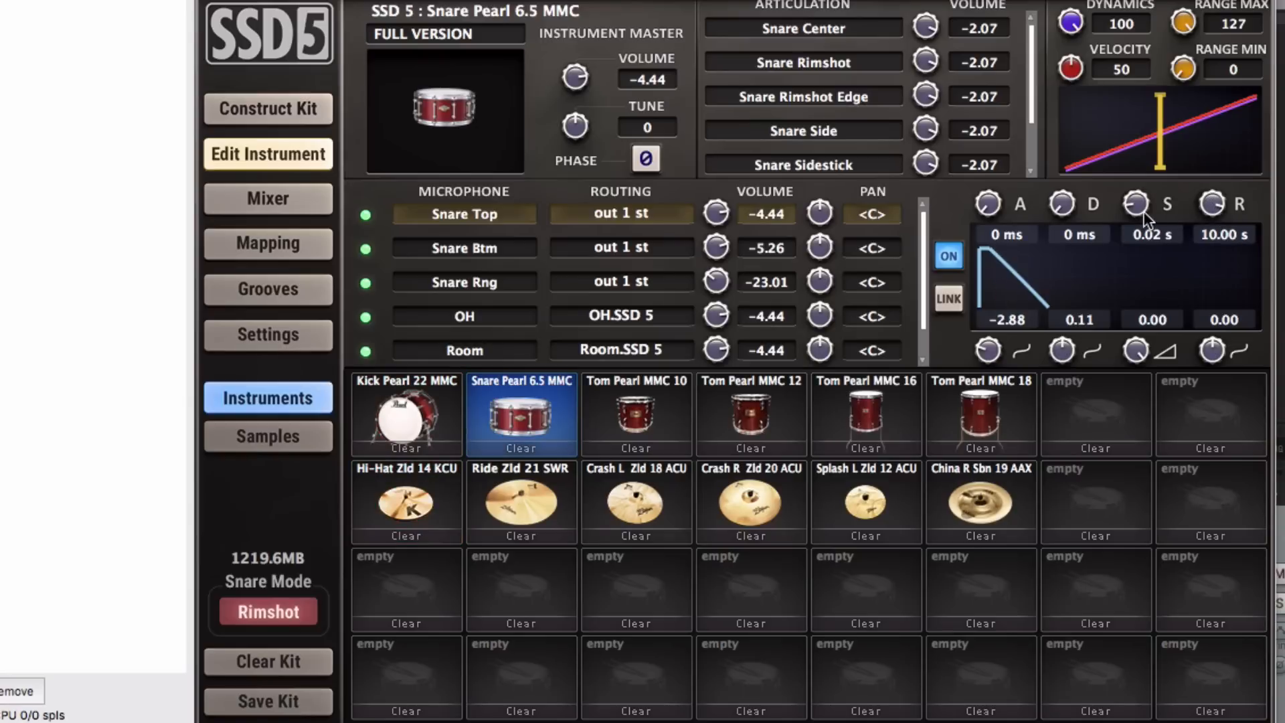
double_click(1143, 210)
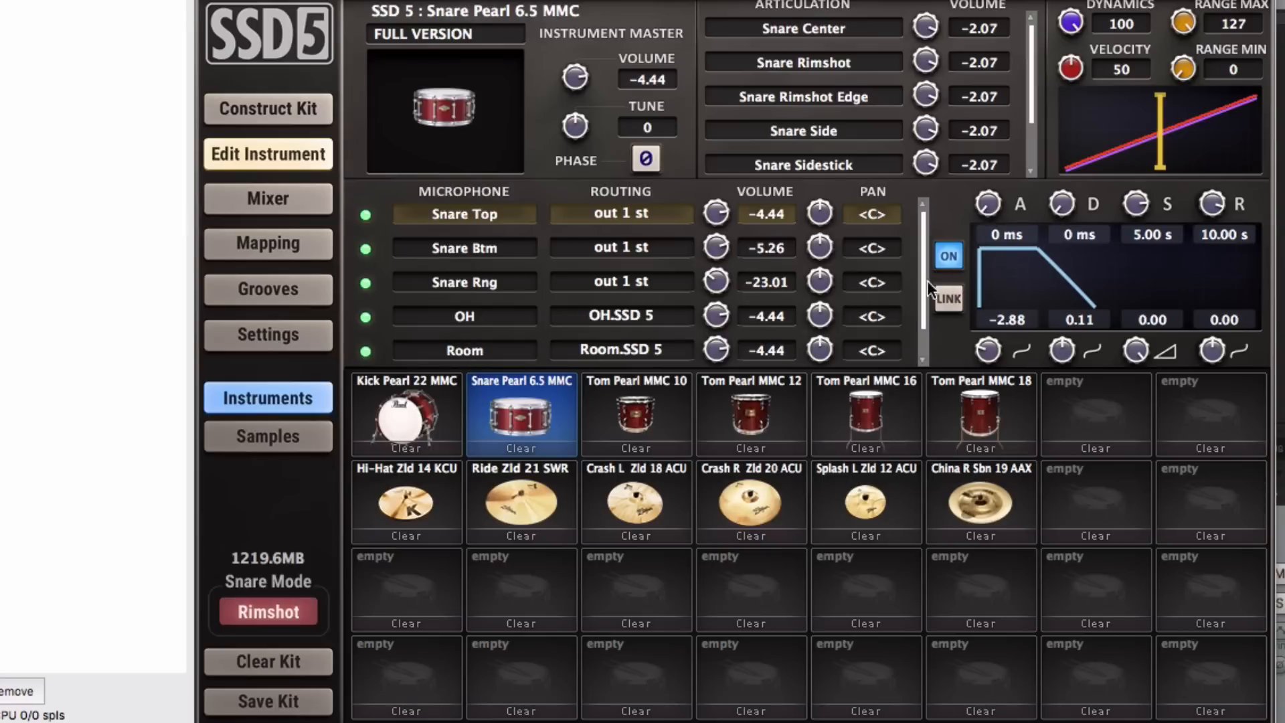
Step: Link the envelopes of all the snare's microphones and look through the linked channels
drag(922, 278, 916, 316)
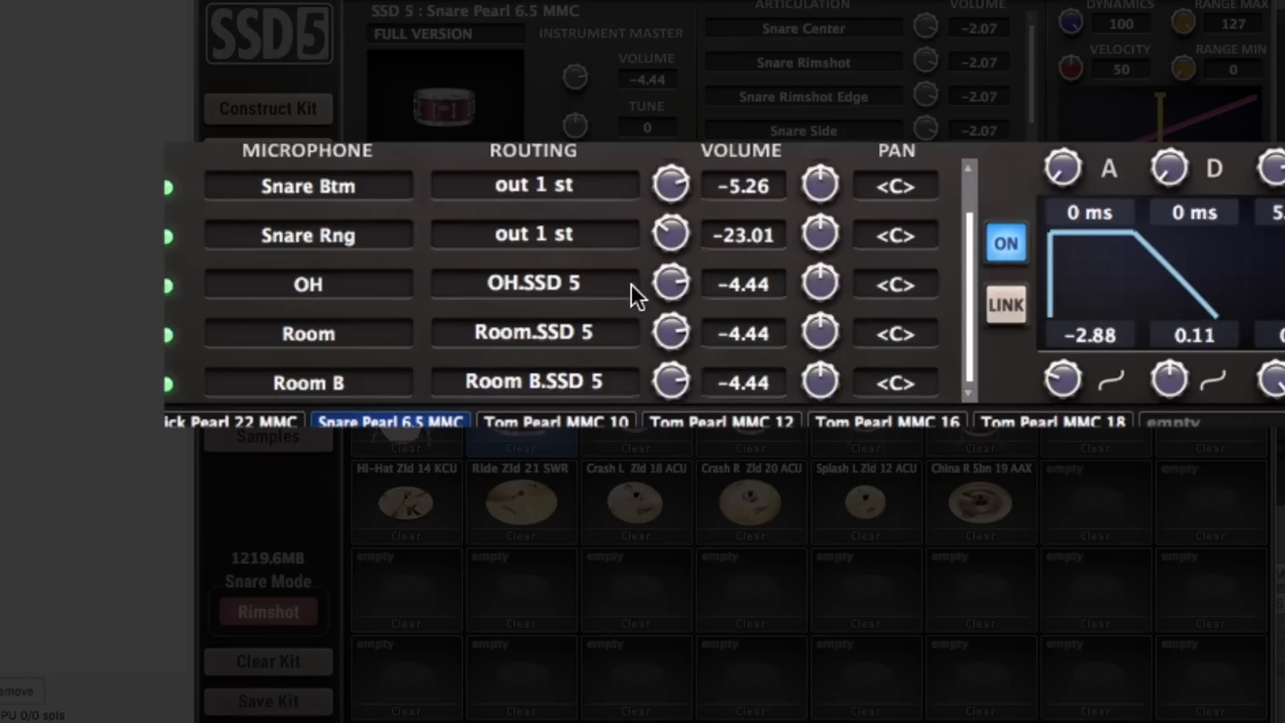
scroll(816, 294, up, 1)
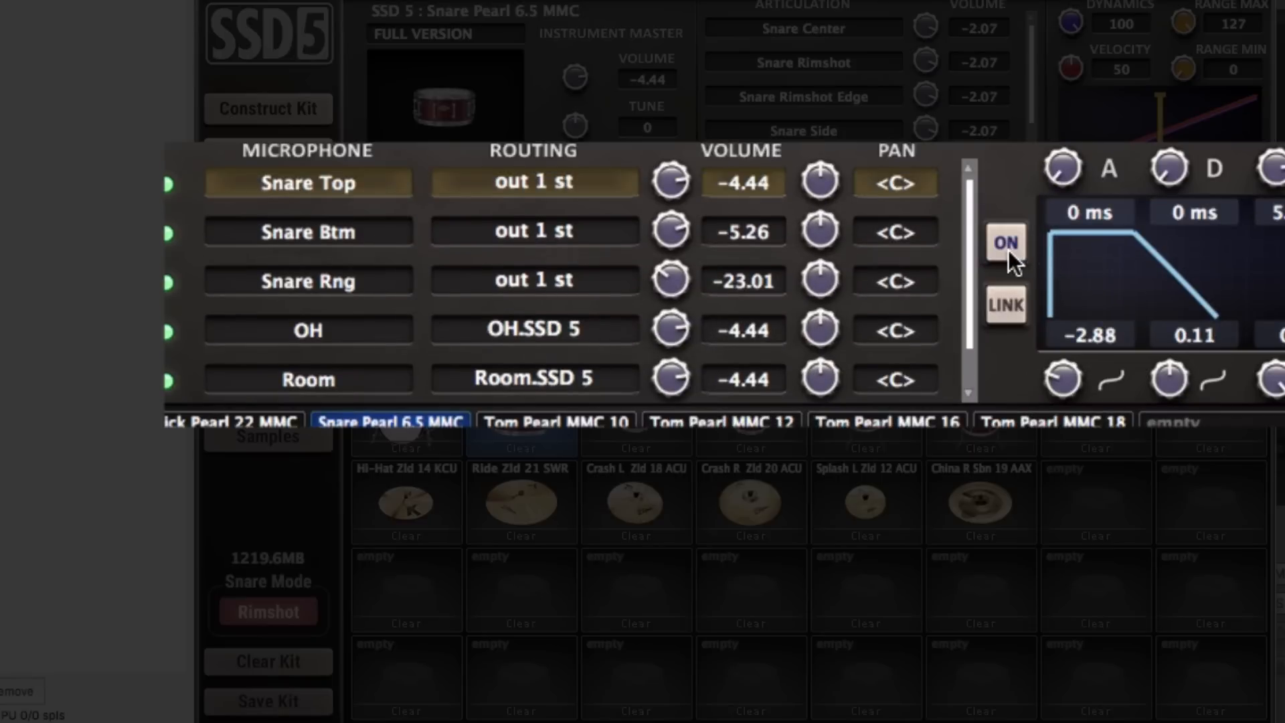
click(1010, 303)
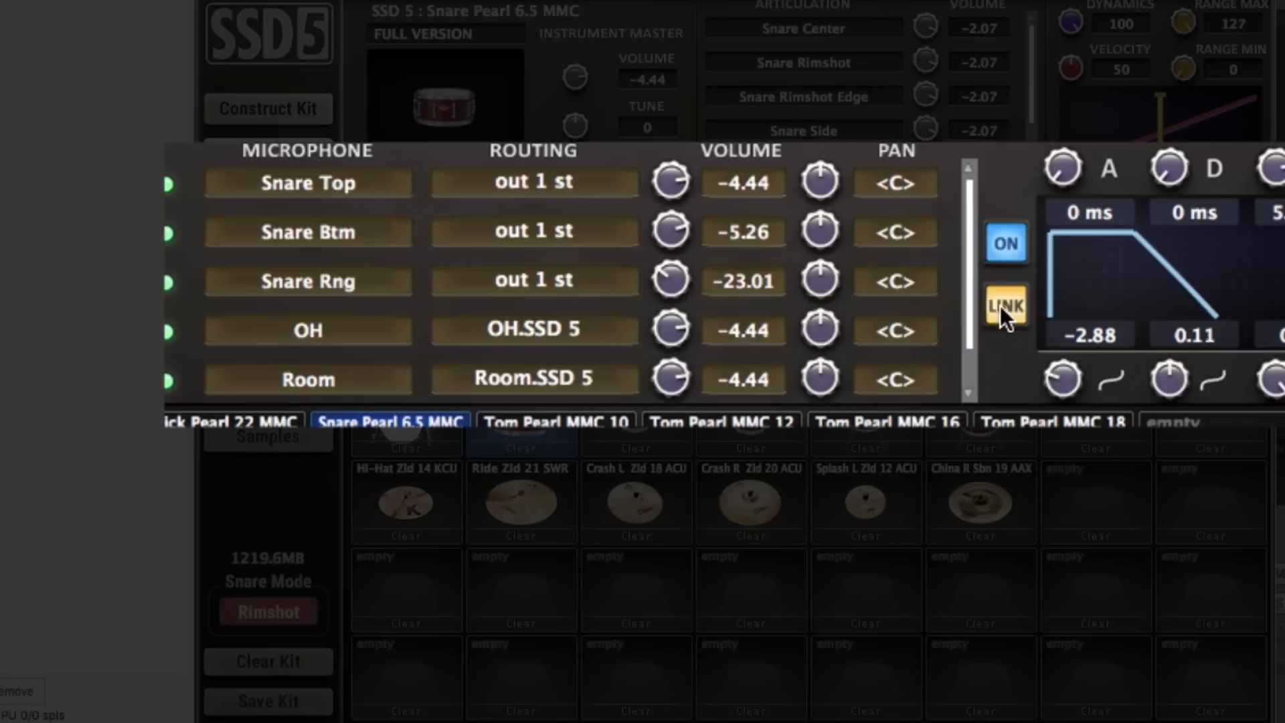
scroll(389, 206, down, 1)
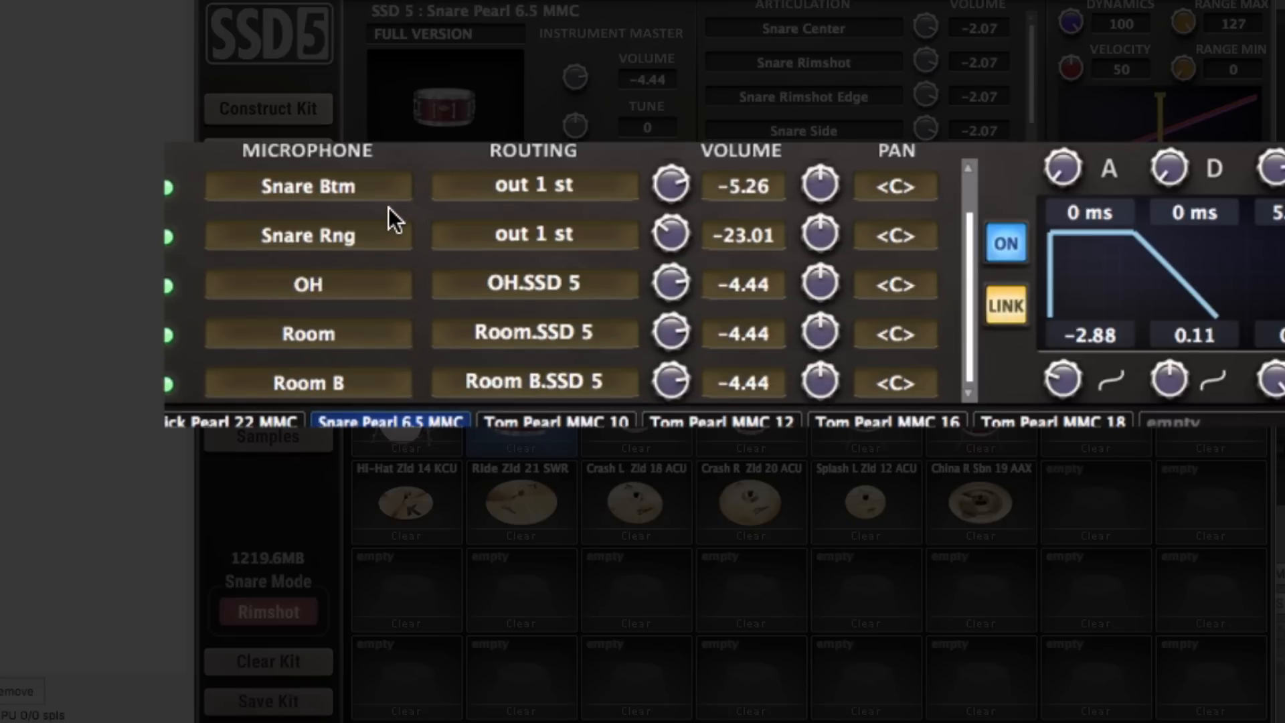
scroll(380, 253, up, 1)
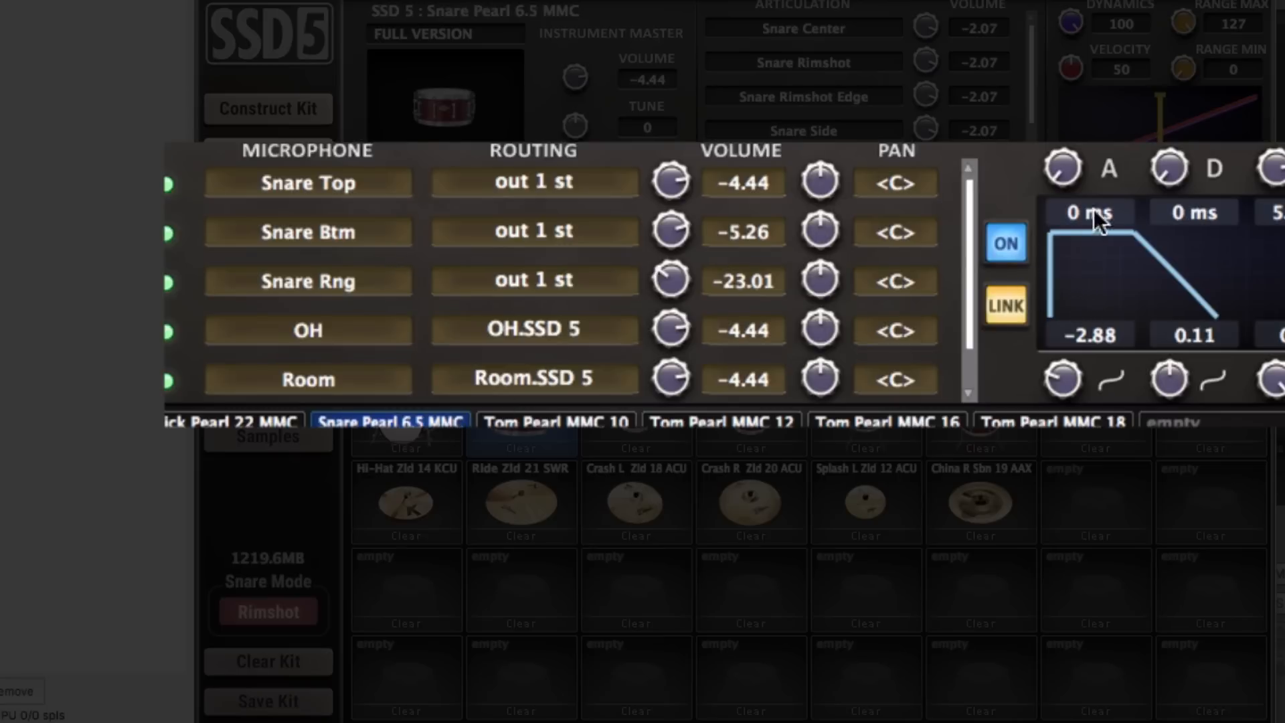
Step: Try a 30 ms attack on the linked snare microphones, reset it to 0 ms and unlink them
drag(1063, 167, 1063, 147)
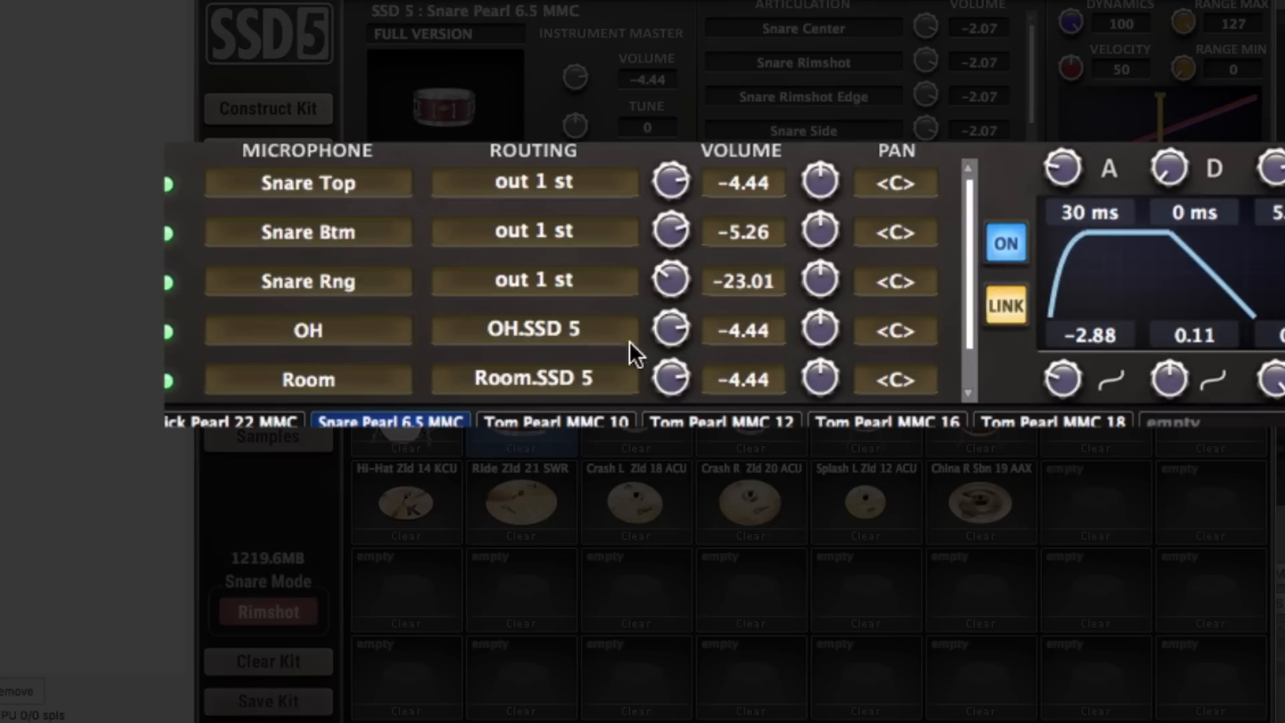
drag(1070, 172, 1019, 268)
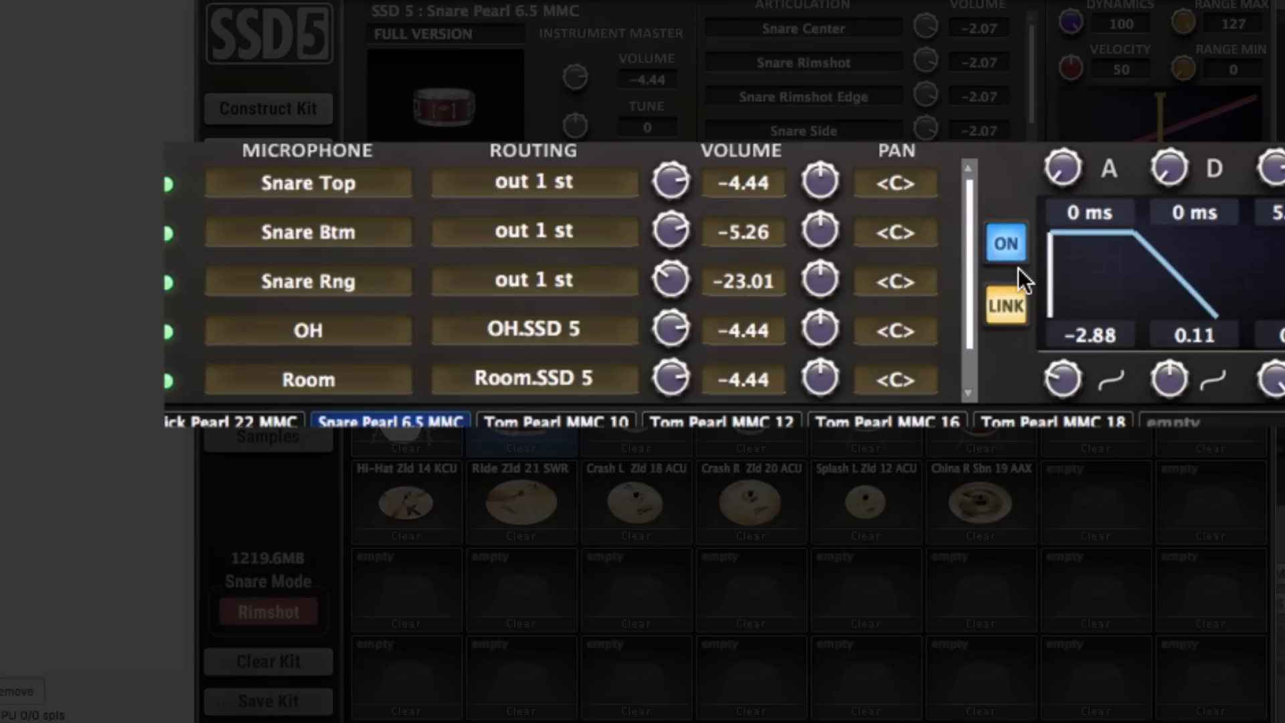
click(1005, 315)
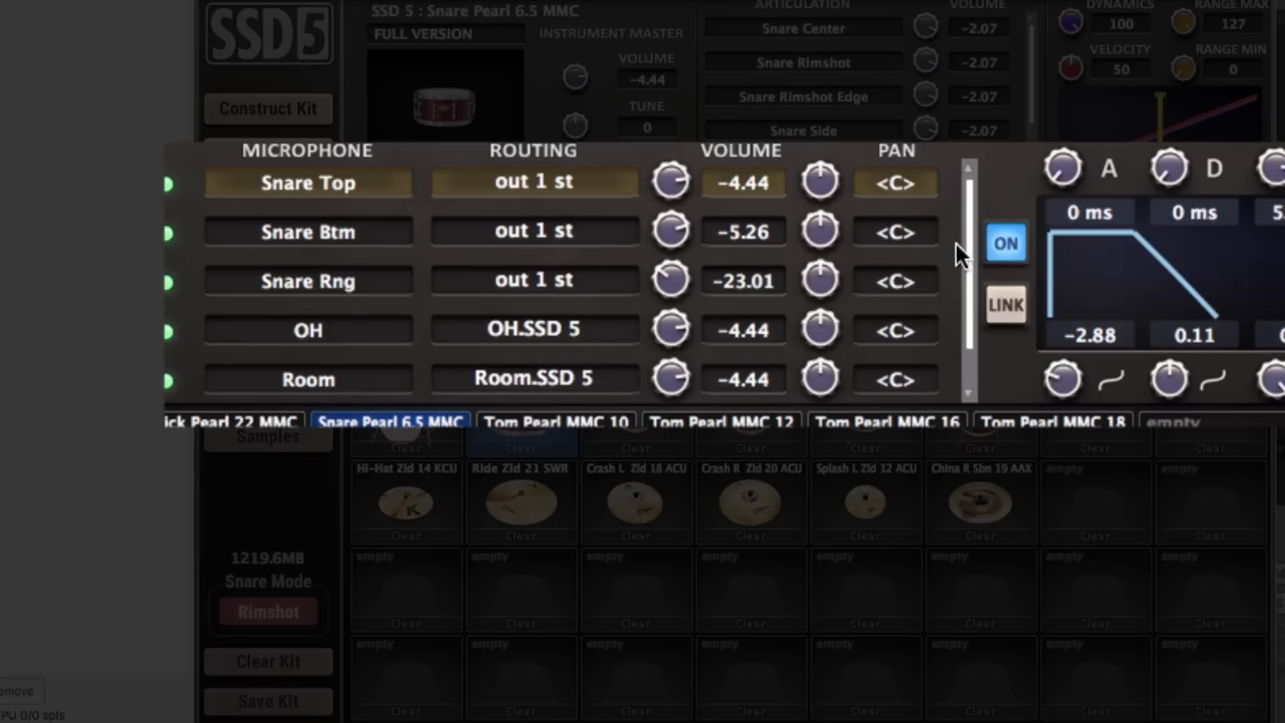
Step: Check the drum channels in the mixer and return to the snare's instrument settings
mouse_move(968, 216)
mouse_down()
mouse_move(965, 297)
mouse_move(977, 211)
mouse_up()
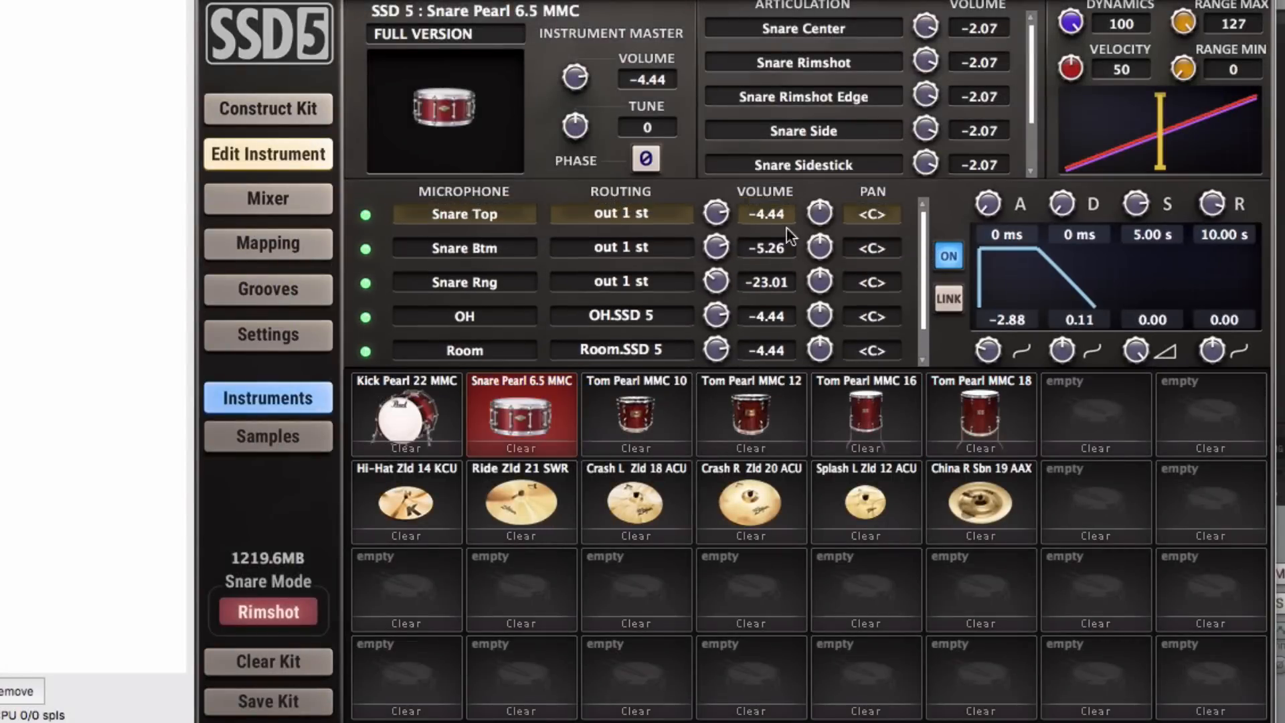
click(252, 200)
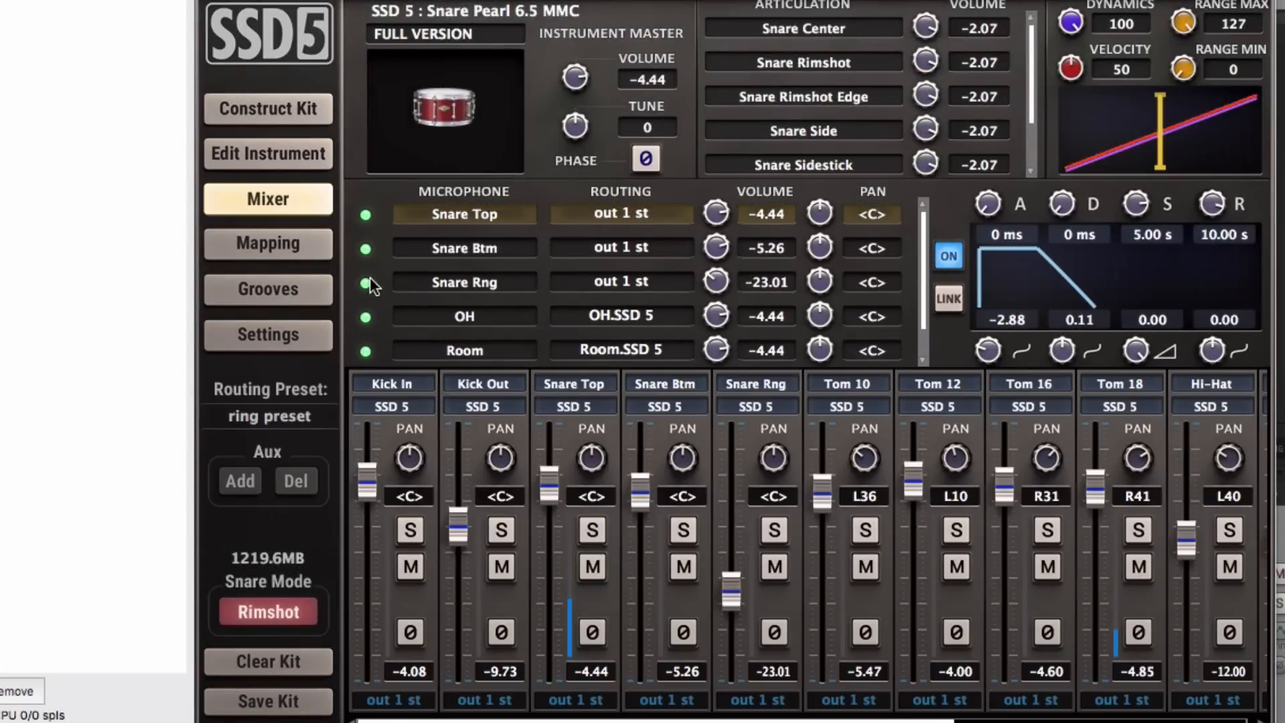
click(291, 161)
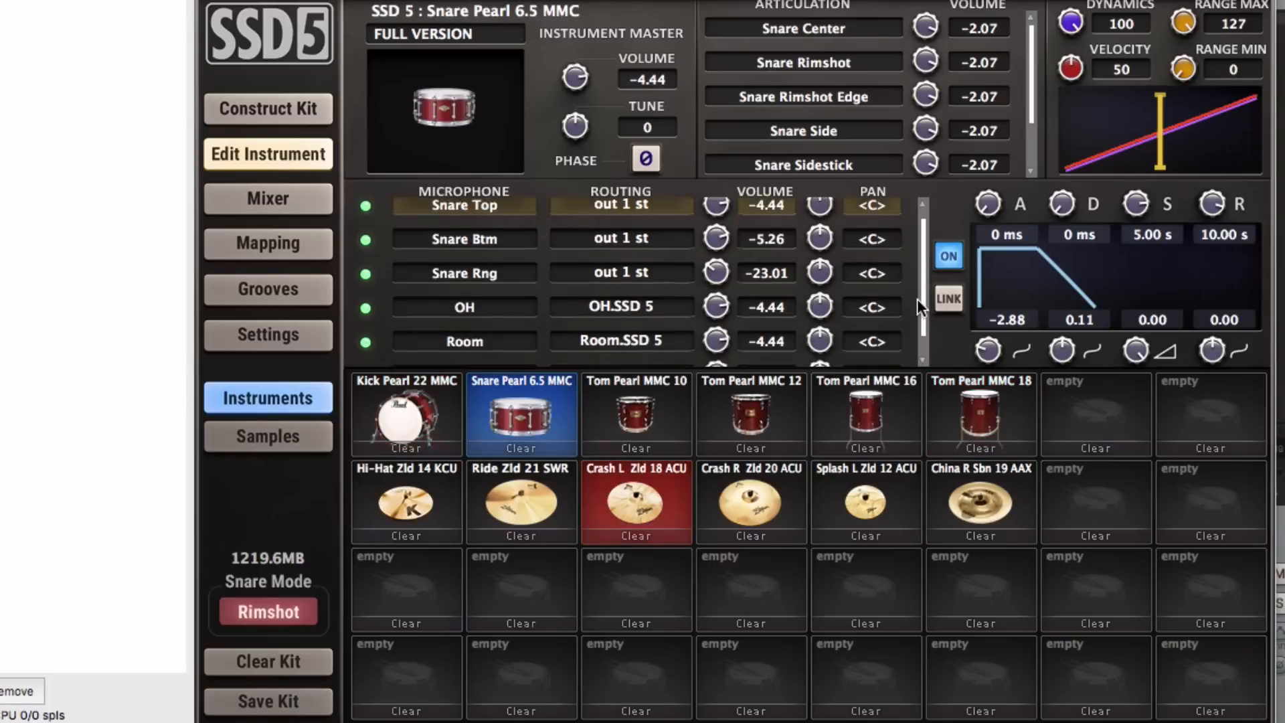
Step: Try an envelope attack of 421 ms on the snare's Room microphone and 162 ms on its Room B microphone
scroll(917, 299, down, 1)
click(490, 323)
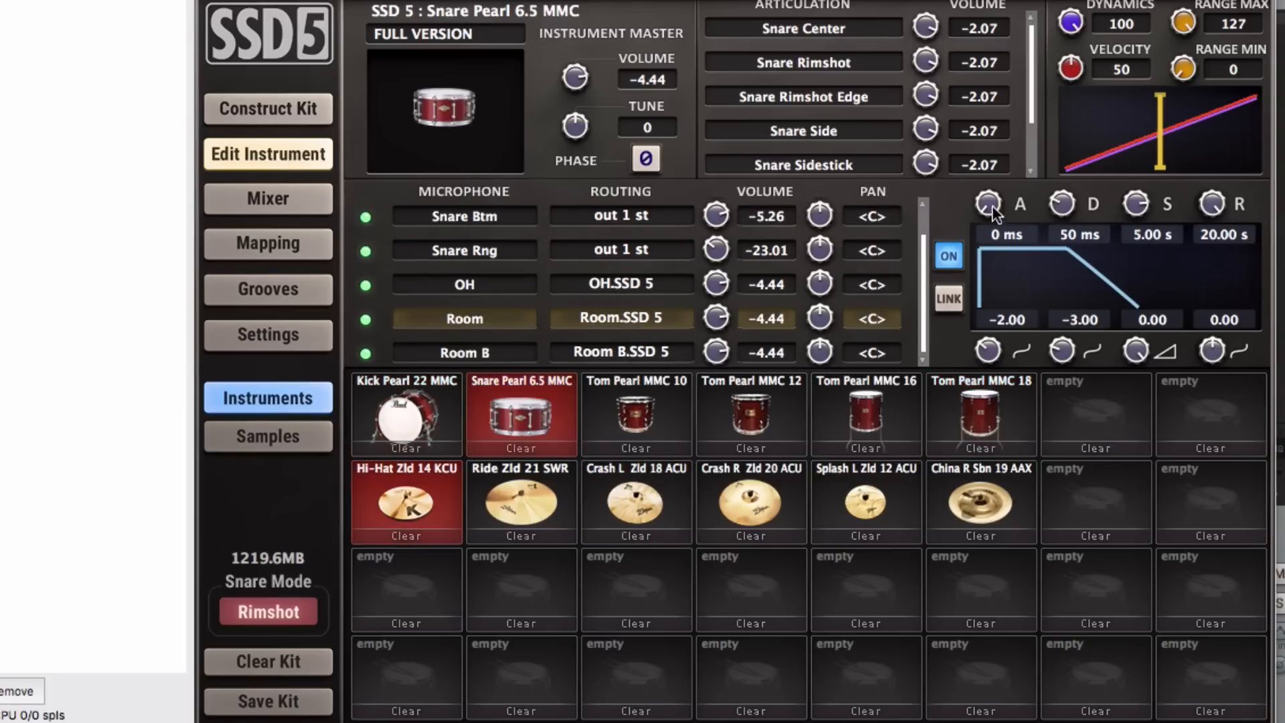
drag(992, 205, 992, 177)
click(629, 352)
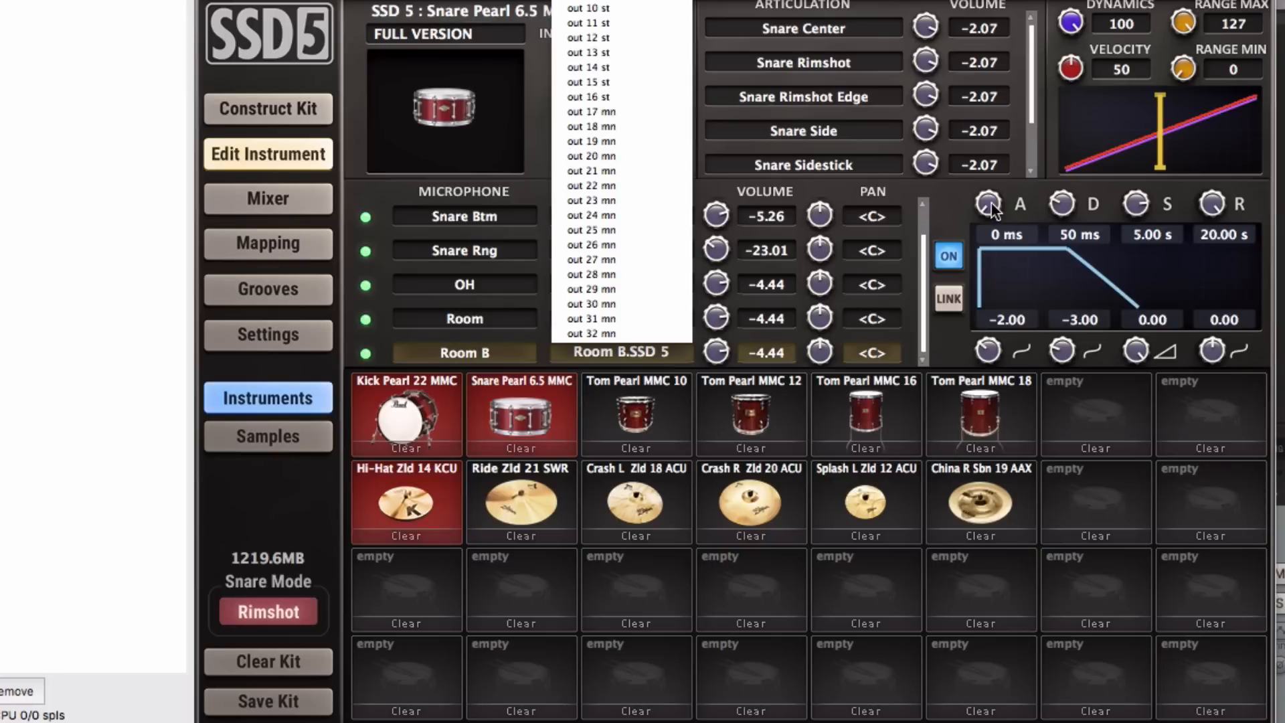
click(629, 353)
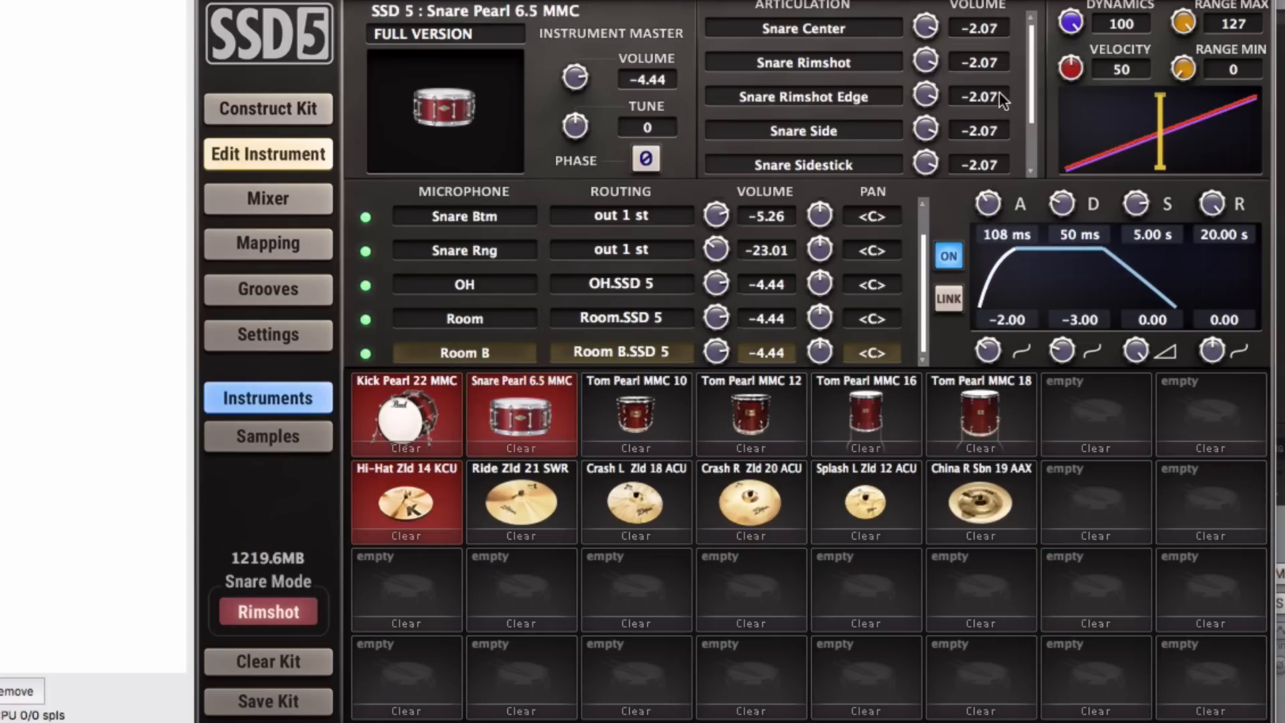
drag(997, 206, 998, 182)
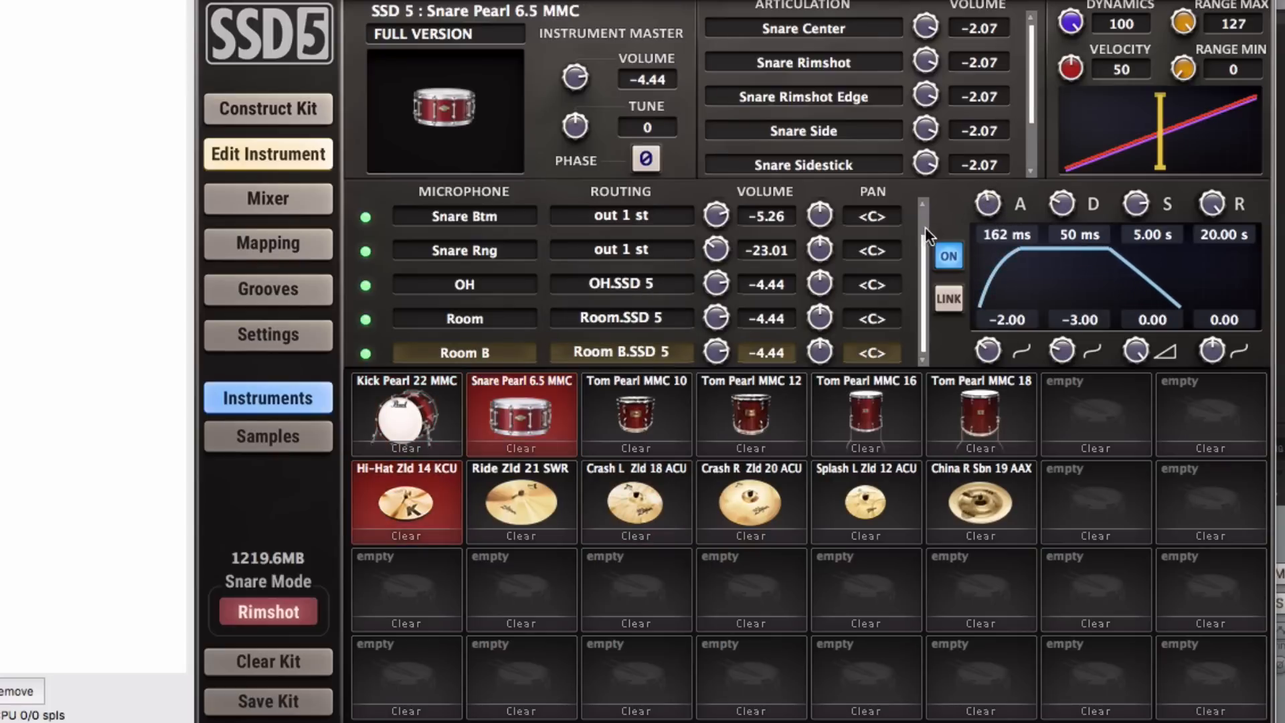
click(640, 319)
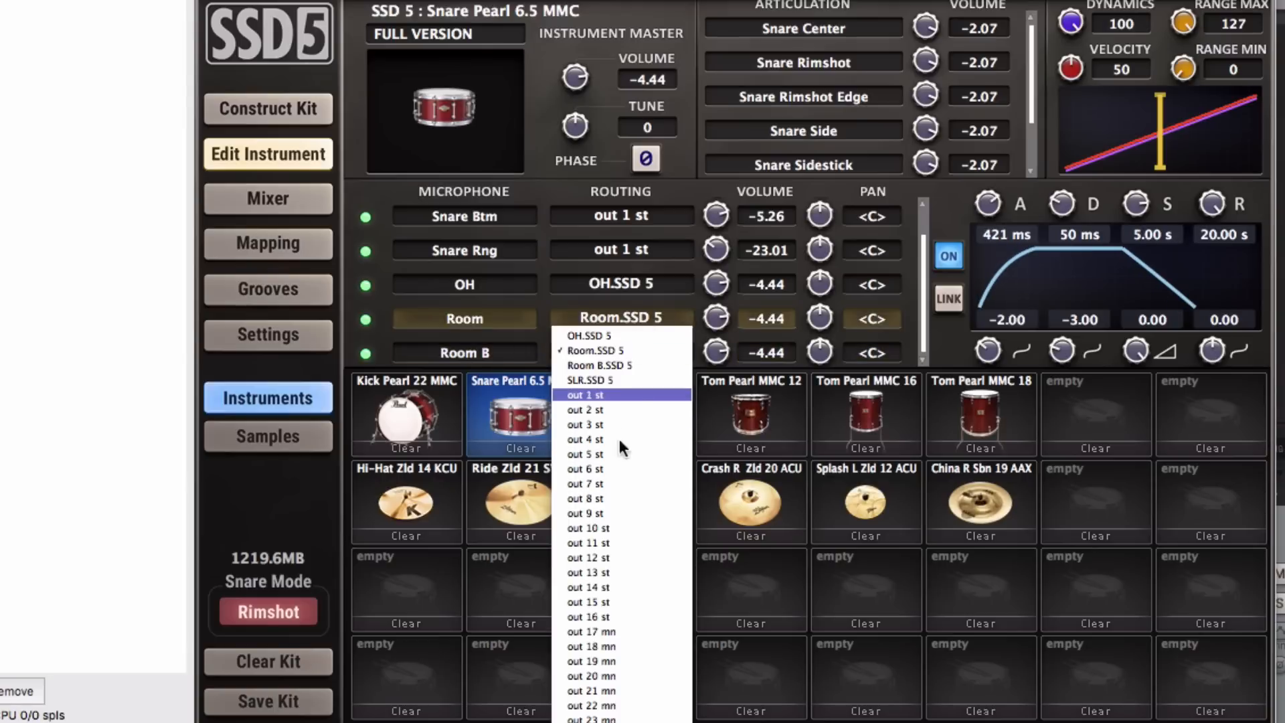
click(646, 308)
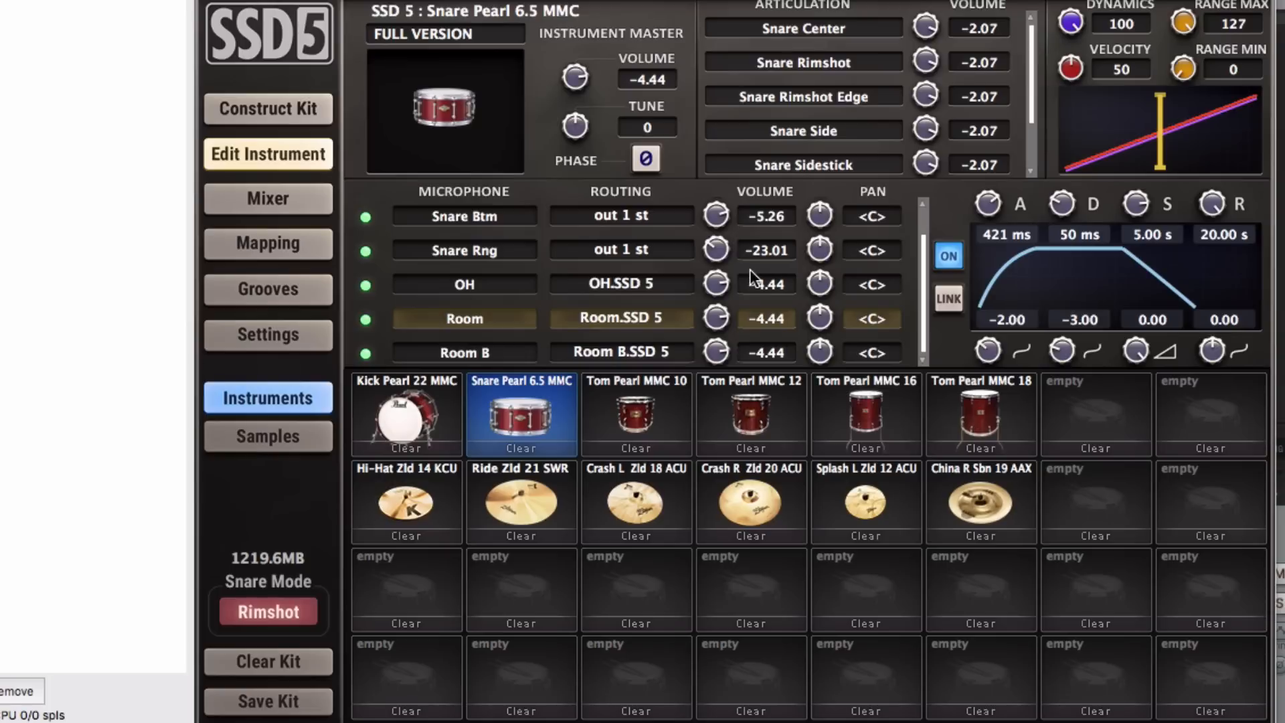
Step: Reset the envelope attack of the snare's Room and Room B microphones to 0 ms
drag(992, 205, 1000, 203)
click(666, 347)
click(1000, 203)
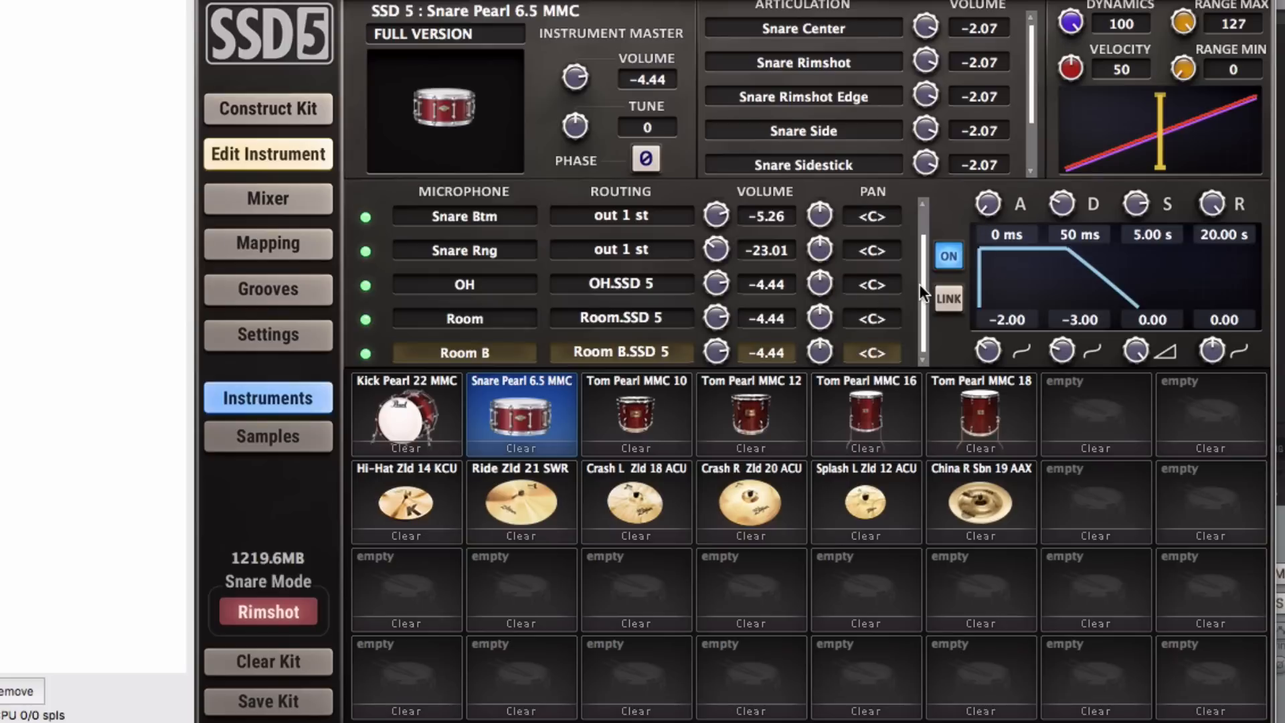
drag(918, 284, 934, 219)
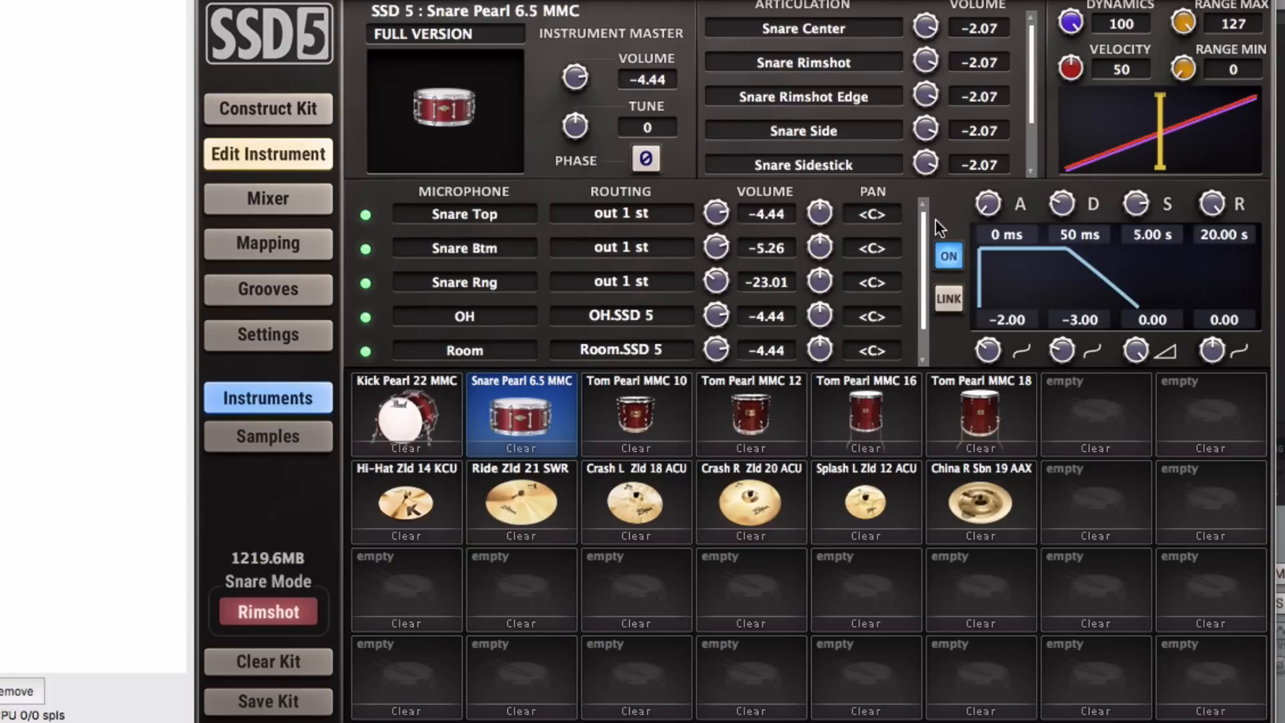
Step: Look at the mixer, return to the snare's instrument settings and check the kit's sample slots before showing the instrument slots again
click(291, 201)
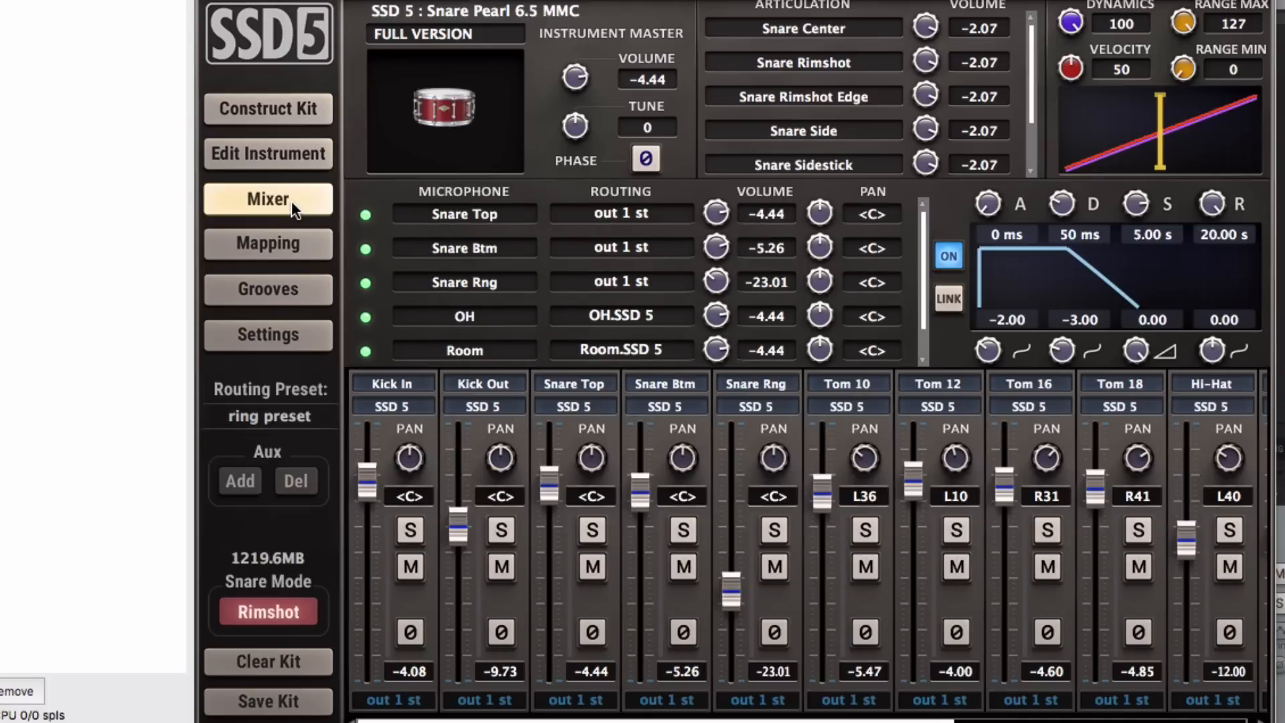
click(310, 151)
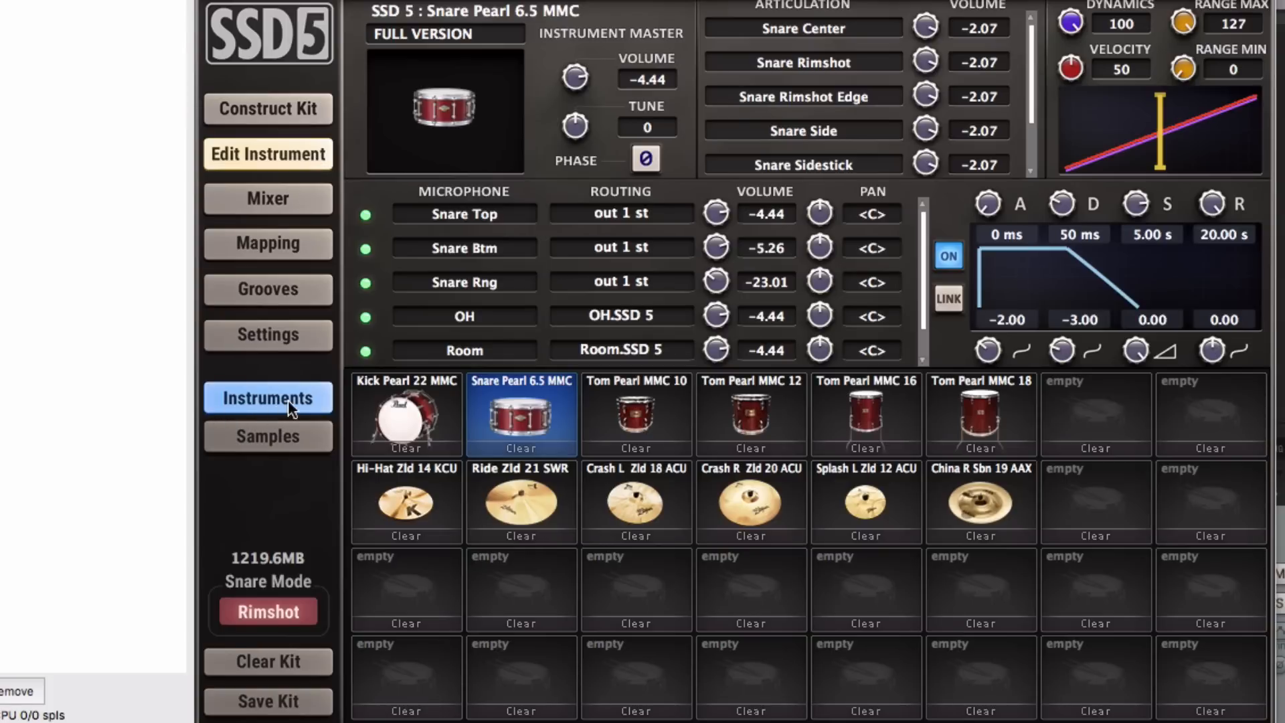
click(266, 437)
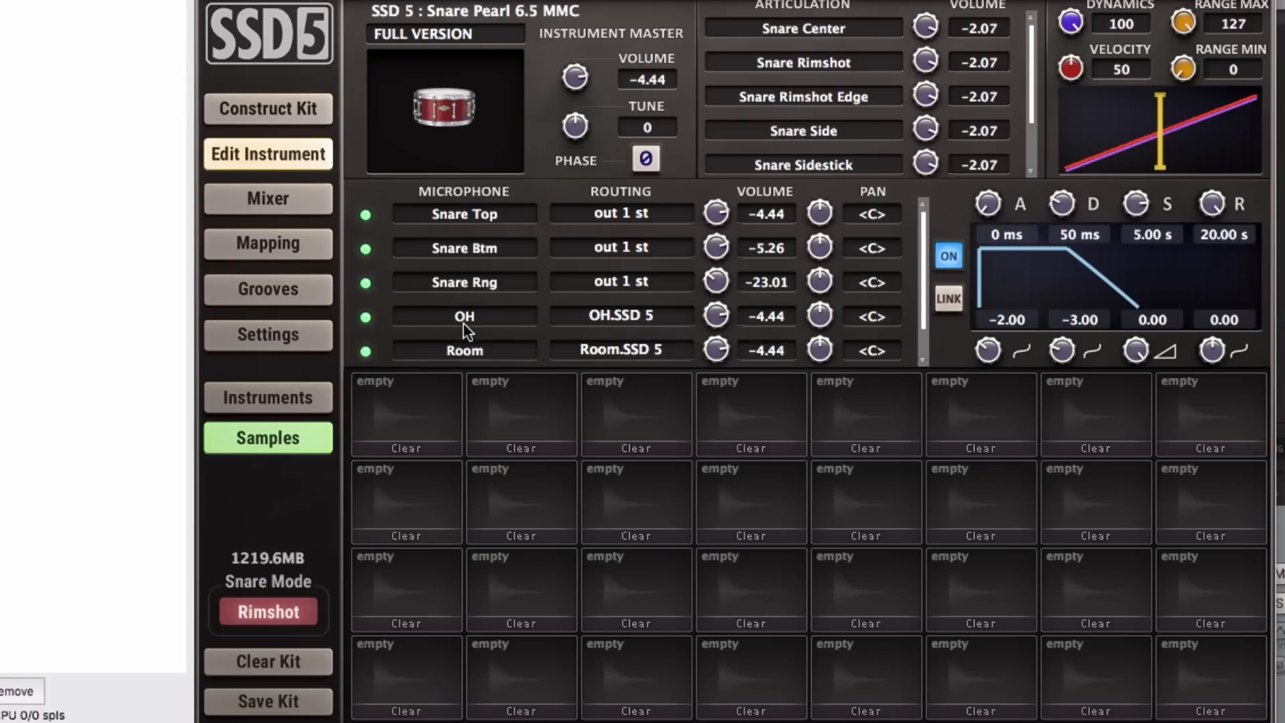
click(307, 399)
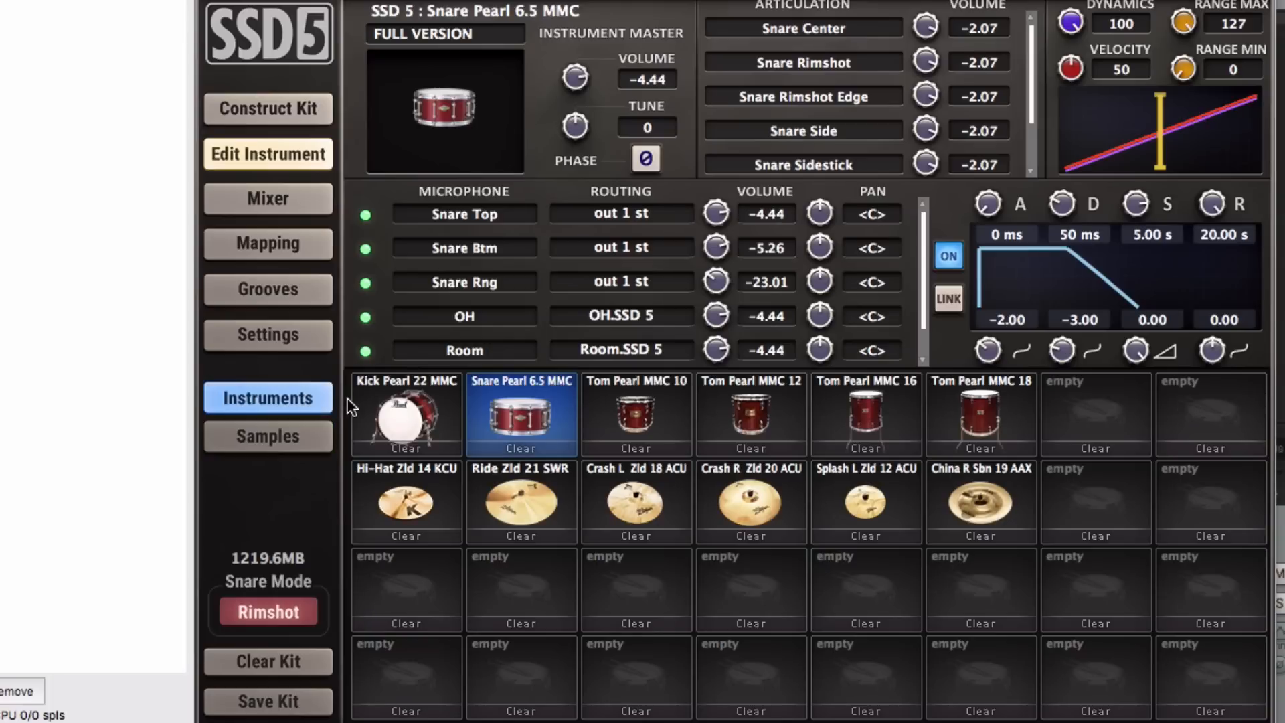
Step: Group the Kick In and Kick Out mixer channels, pan Kick Out to L10 and lower their faders to -8.09 and -13.74
click(256, 201)
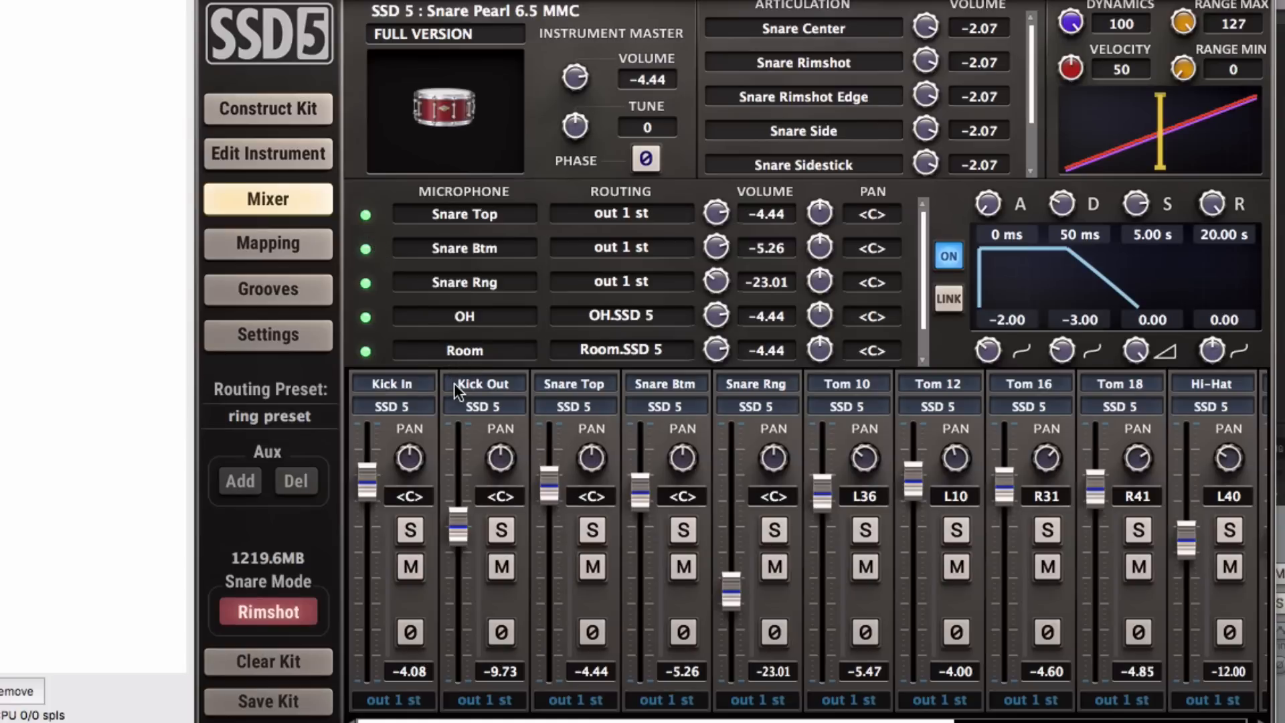
ctrl+click(423, 427)
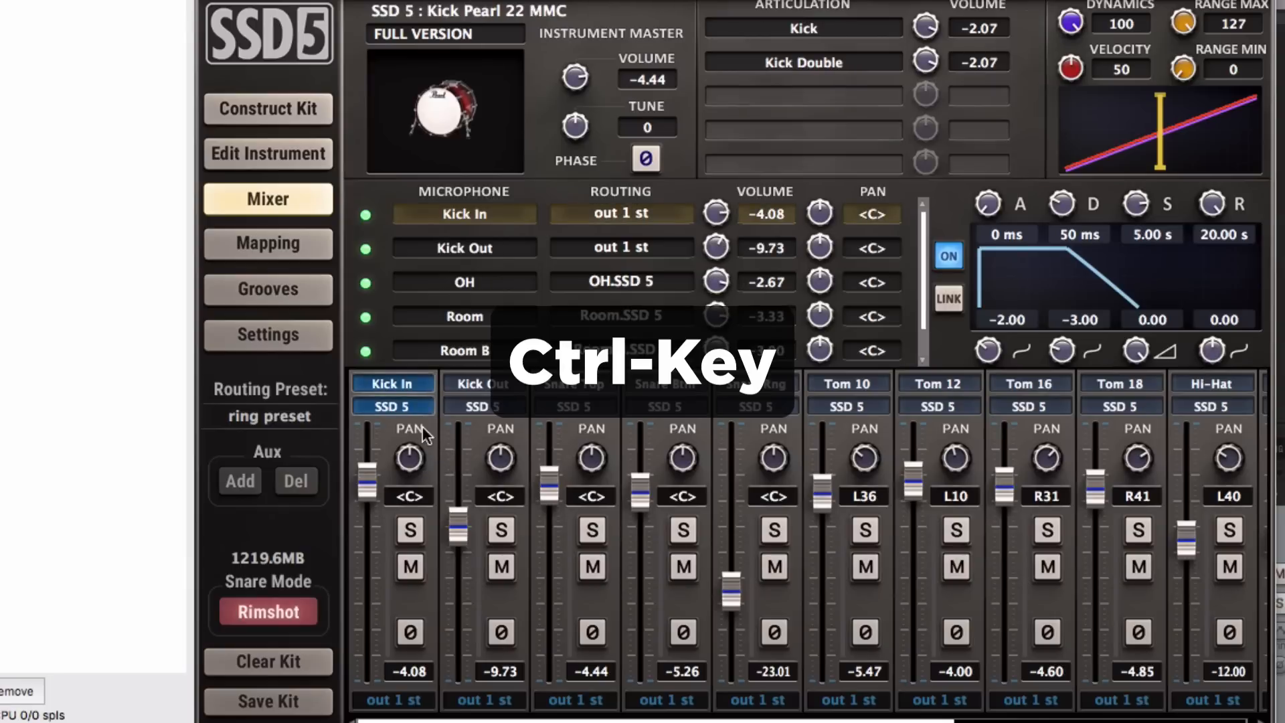
ctrl+click(474, 427)
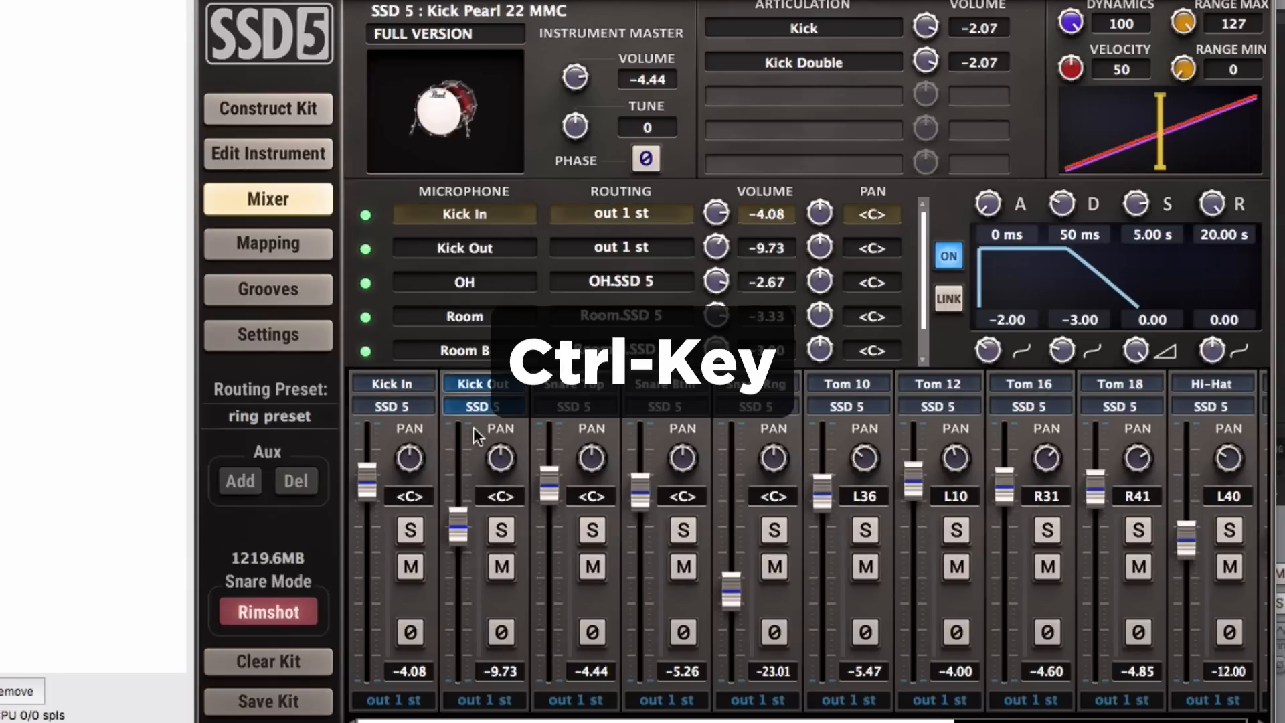
ctrl+click(423, 411)
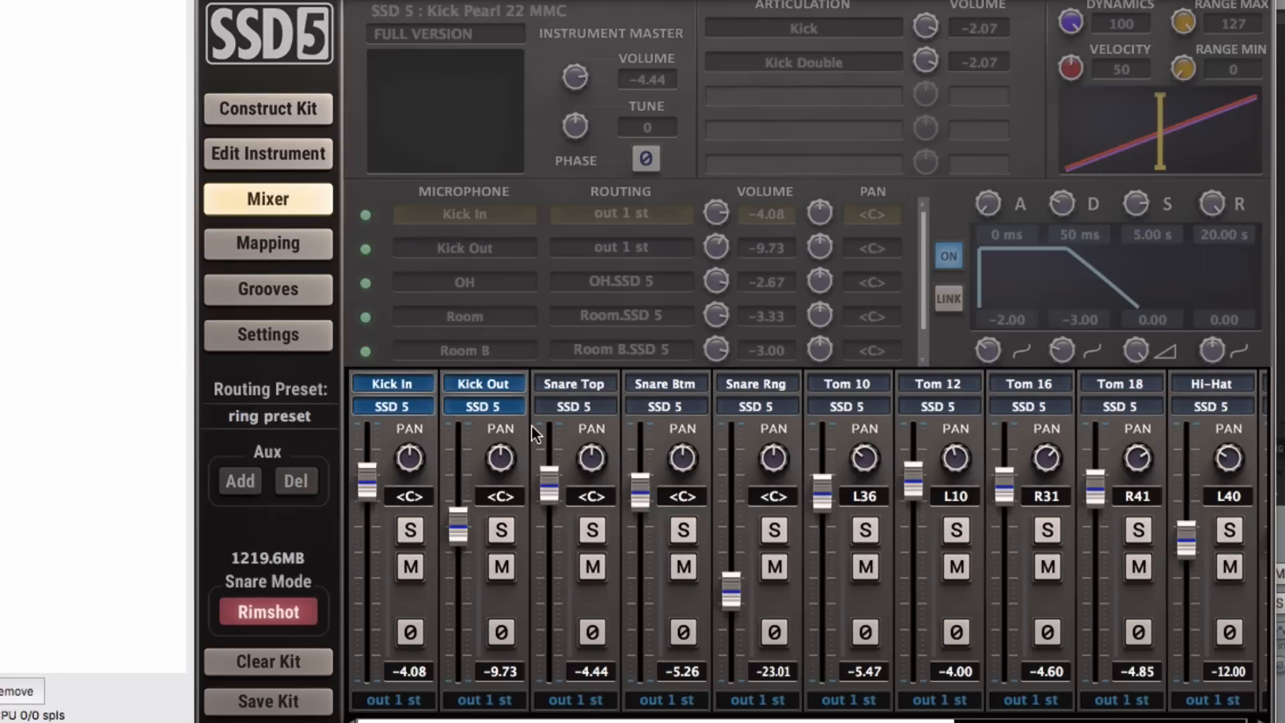
mouse_move(468, 502)
mouse_down()
mouse_move(461, 524)
mouse_move(487, 484)
mouse_up()
drag(457, 532, 459, 547)
Step: Try the solo, mute and phase switches on the grouped kick channels and set their faders to -5.69 and -11.34
click(504, 533)
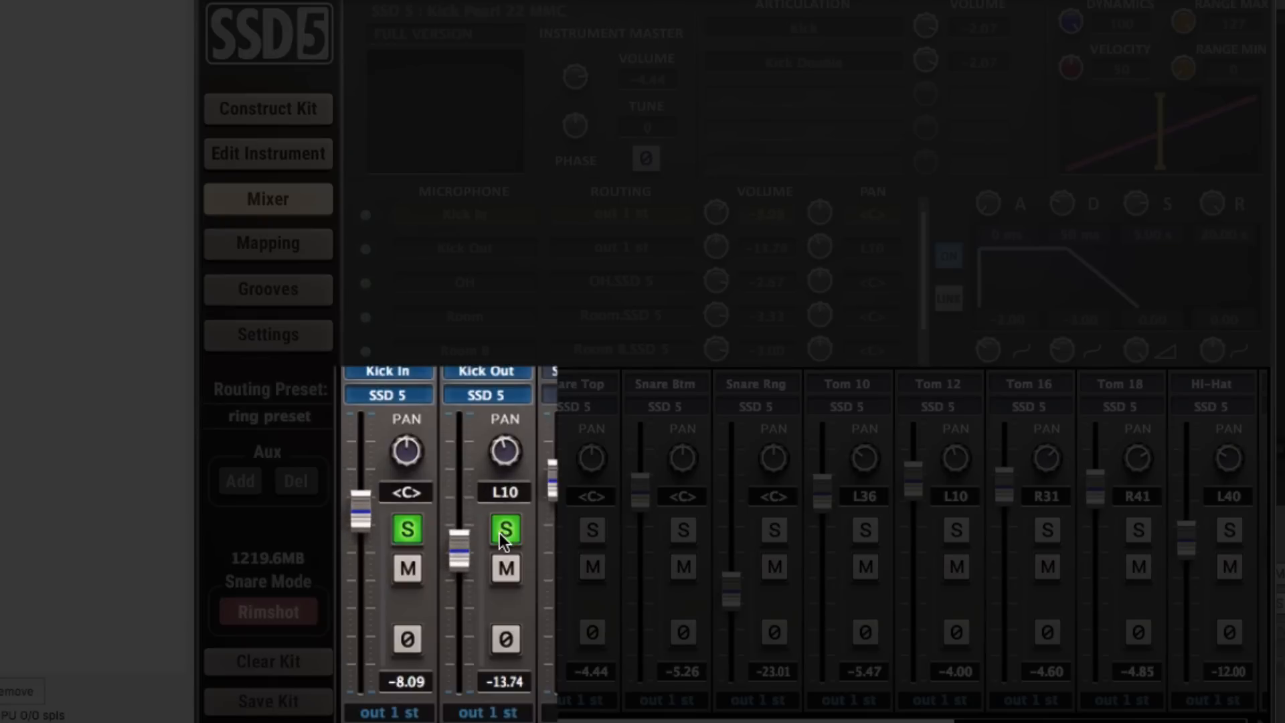
click(499, 533)
click(503, 575)
click(502, 572)
click(499, 641)
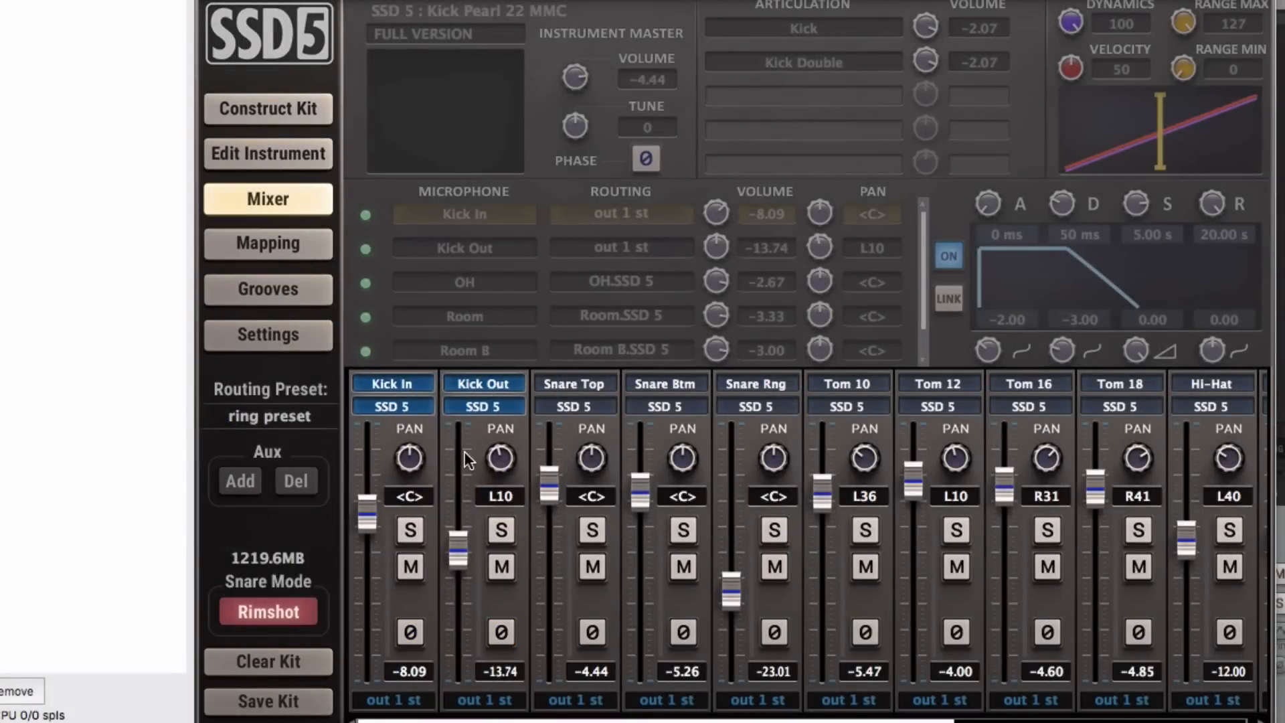
drag(457, 533, 460, 513)
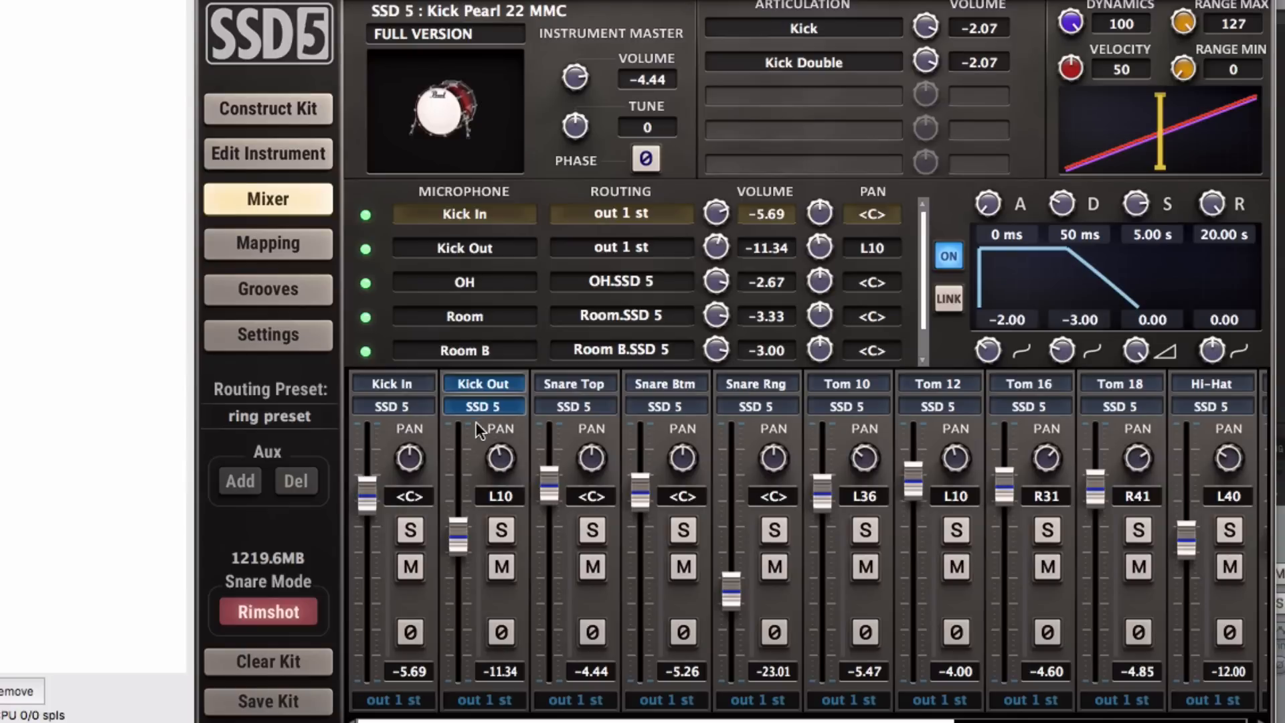
Step: Apply the routing preset 01 Everything on One Stereo, stop playback and examine the Output track in REAPER's mixer
click(288, 412)
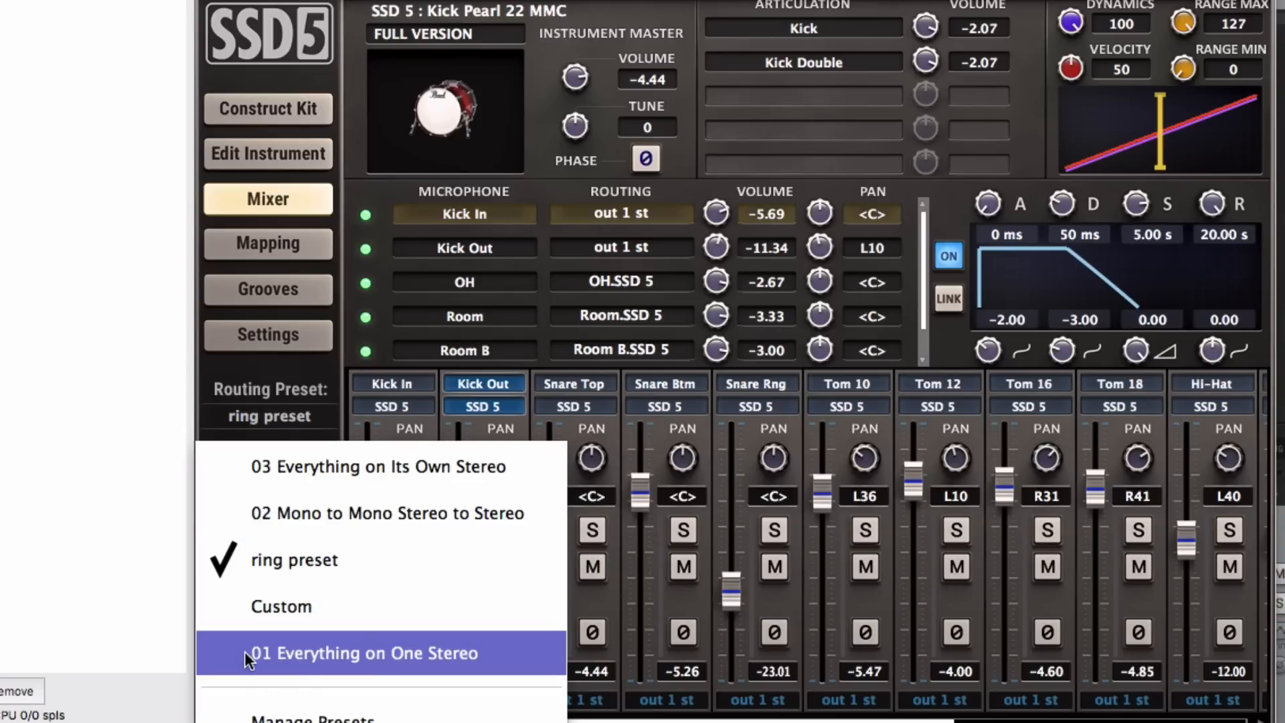
click(291, 655)
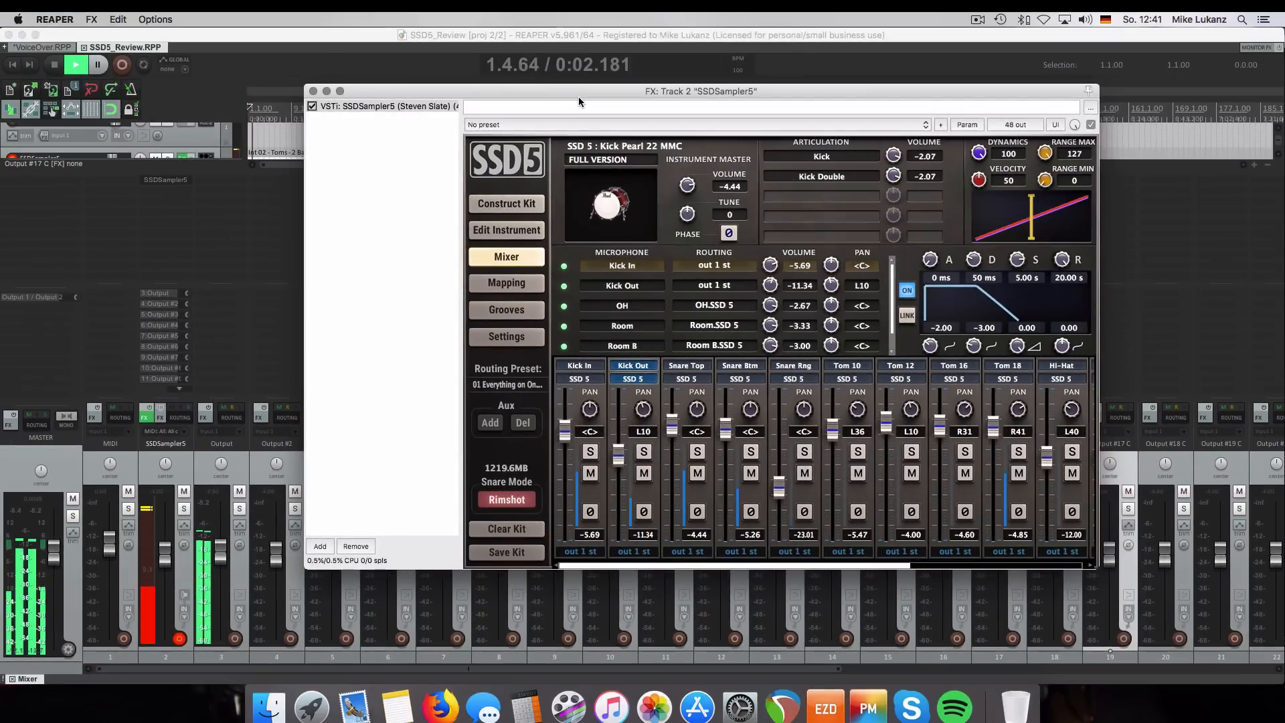
drag(579, 97, 572, 94)
key(space)
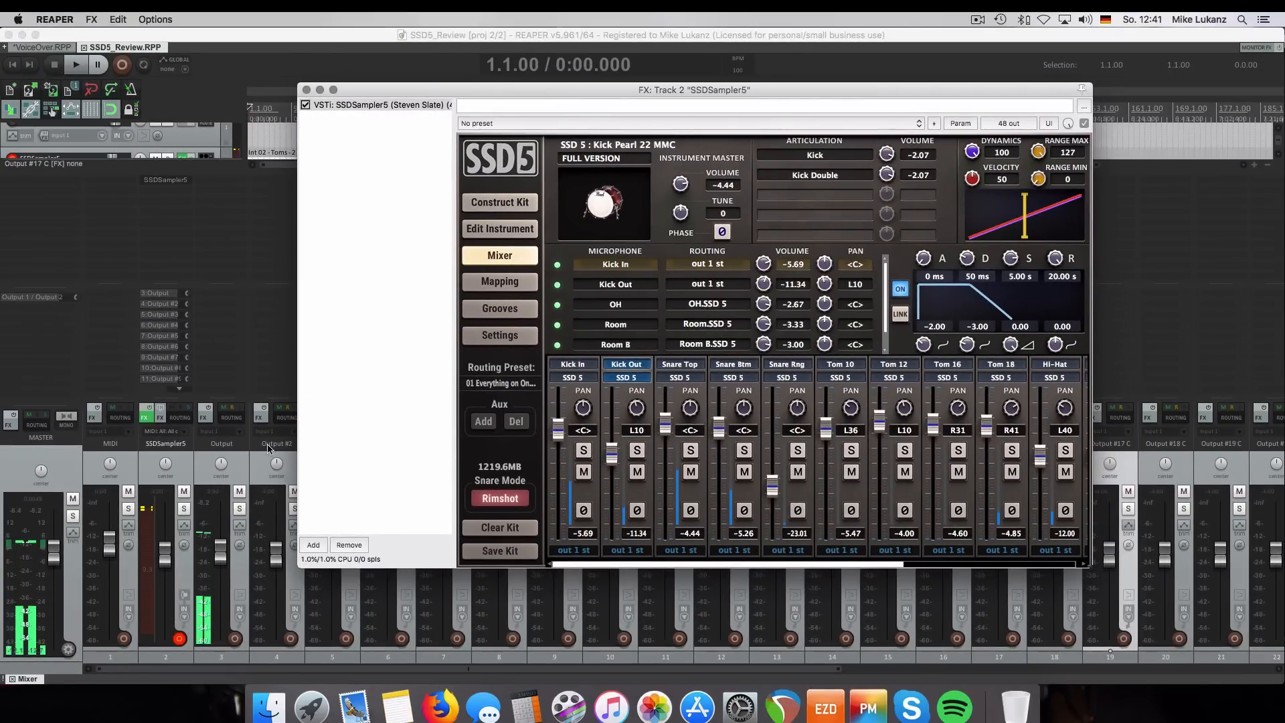
click(231, 458)
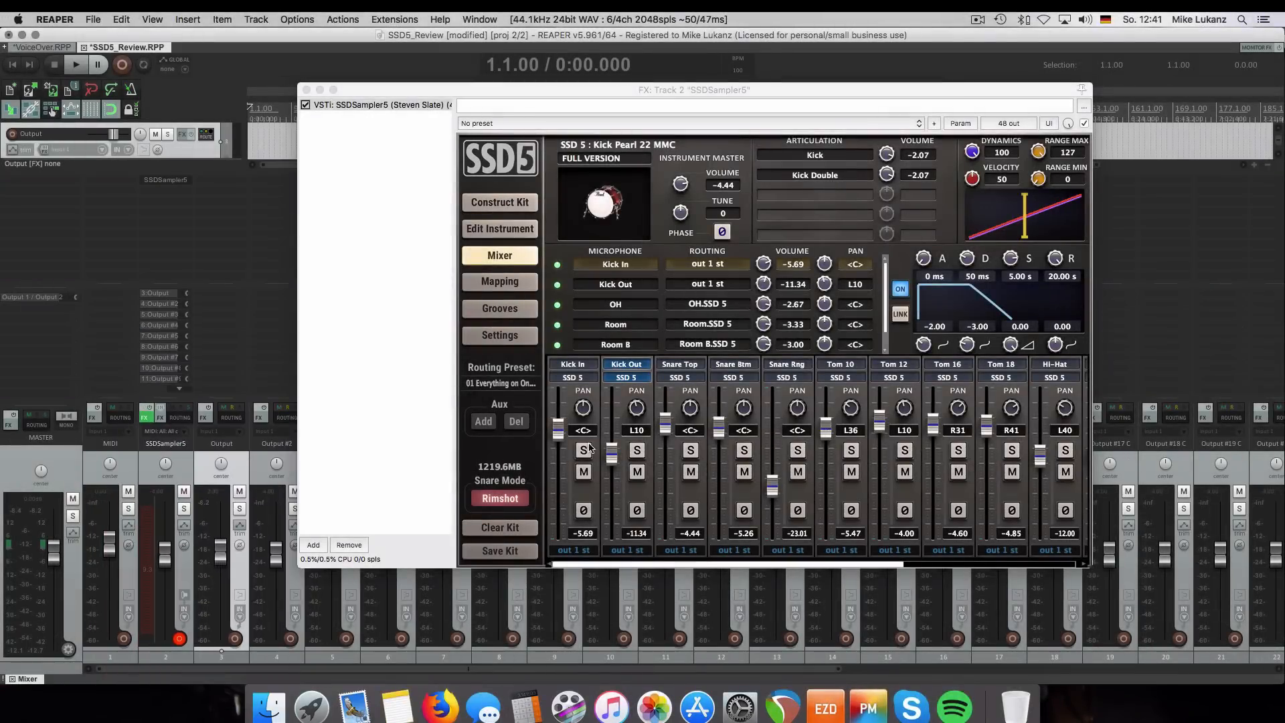
mouse_move(223, 529)
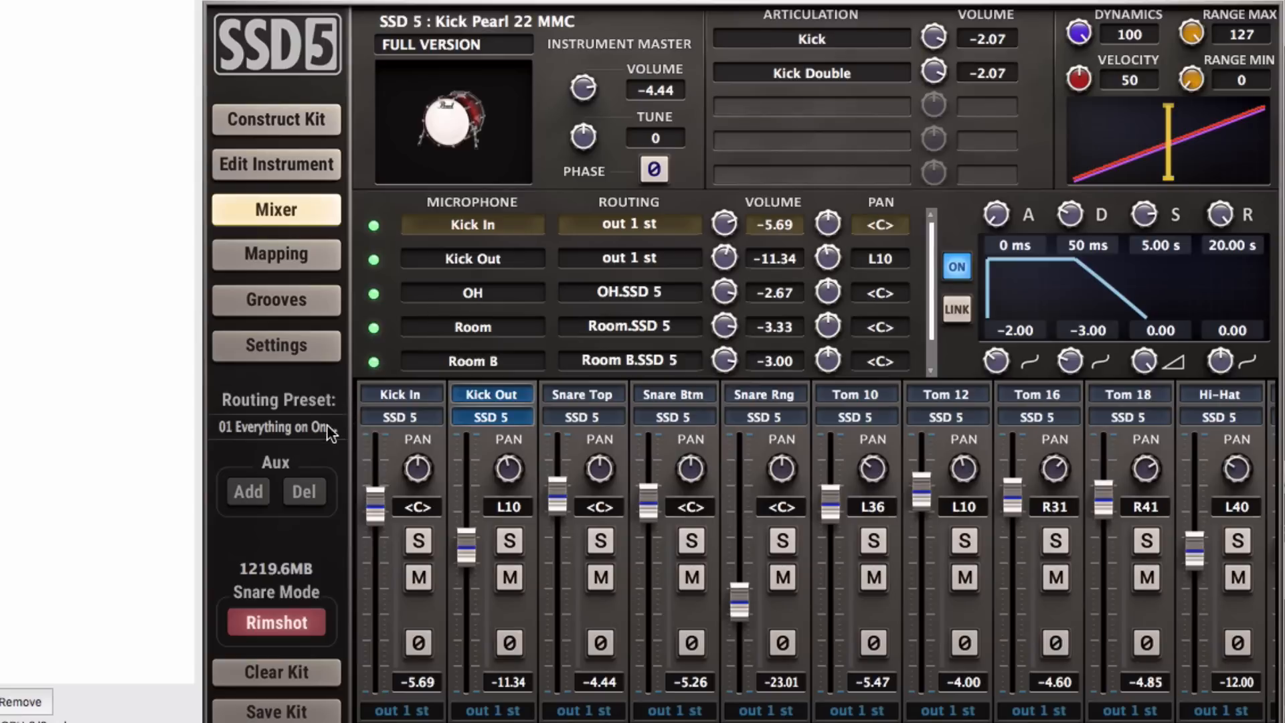
Step: Try the routing preset 02 Mono to Mono Stereo to Stereo and review the output assignments across all mixer channels
click(302, 428)
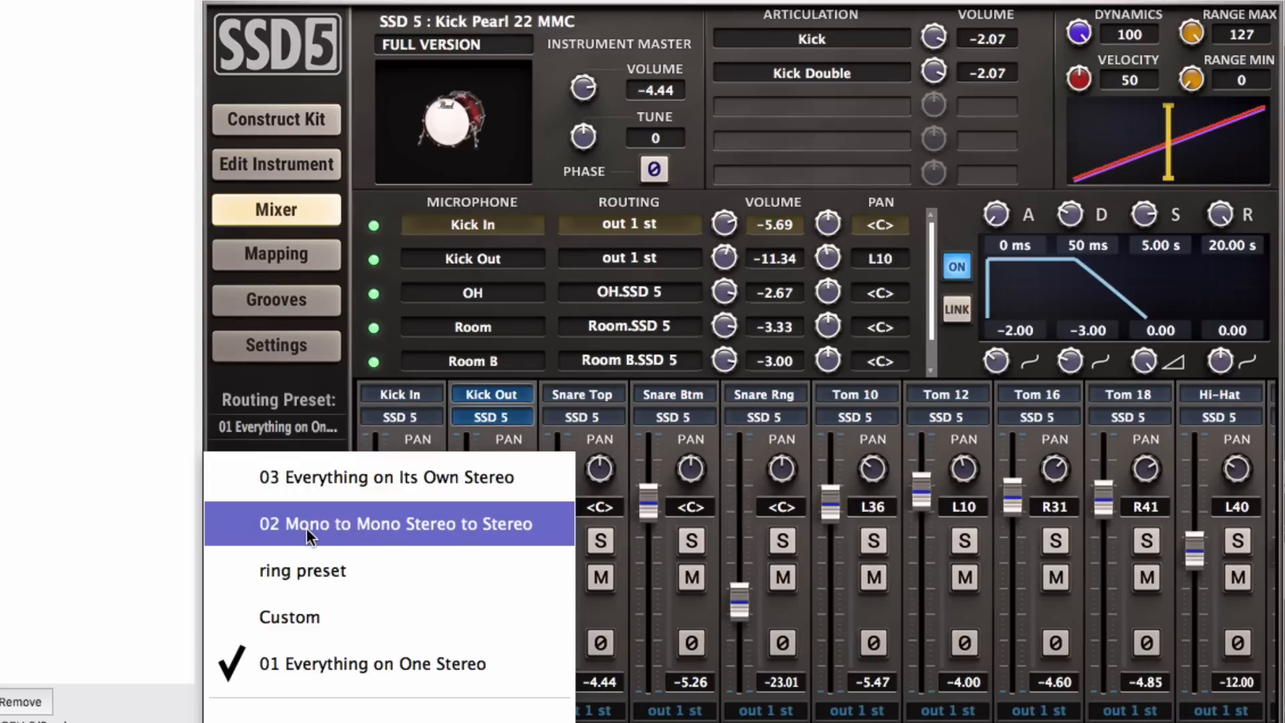
click(432, 523)
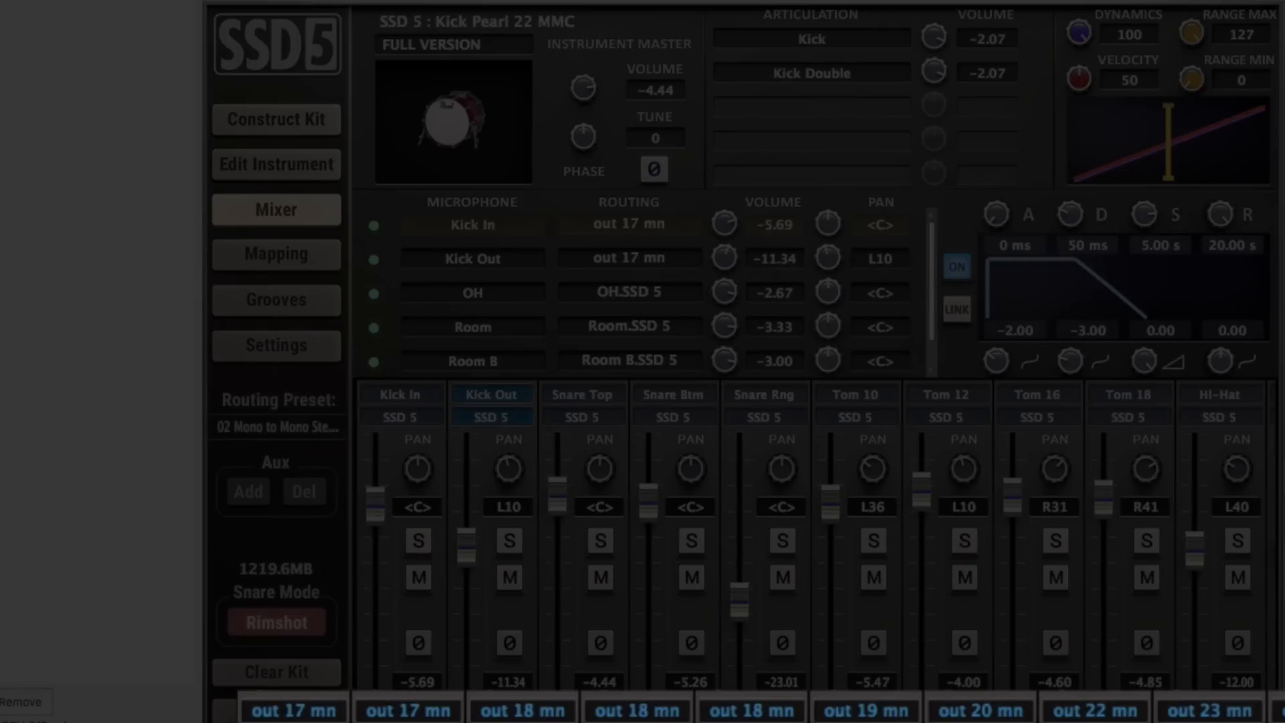
scroll(815, 550, right, 6)
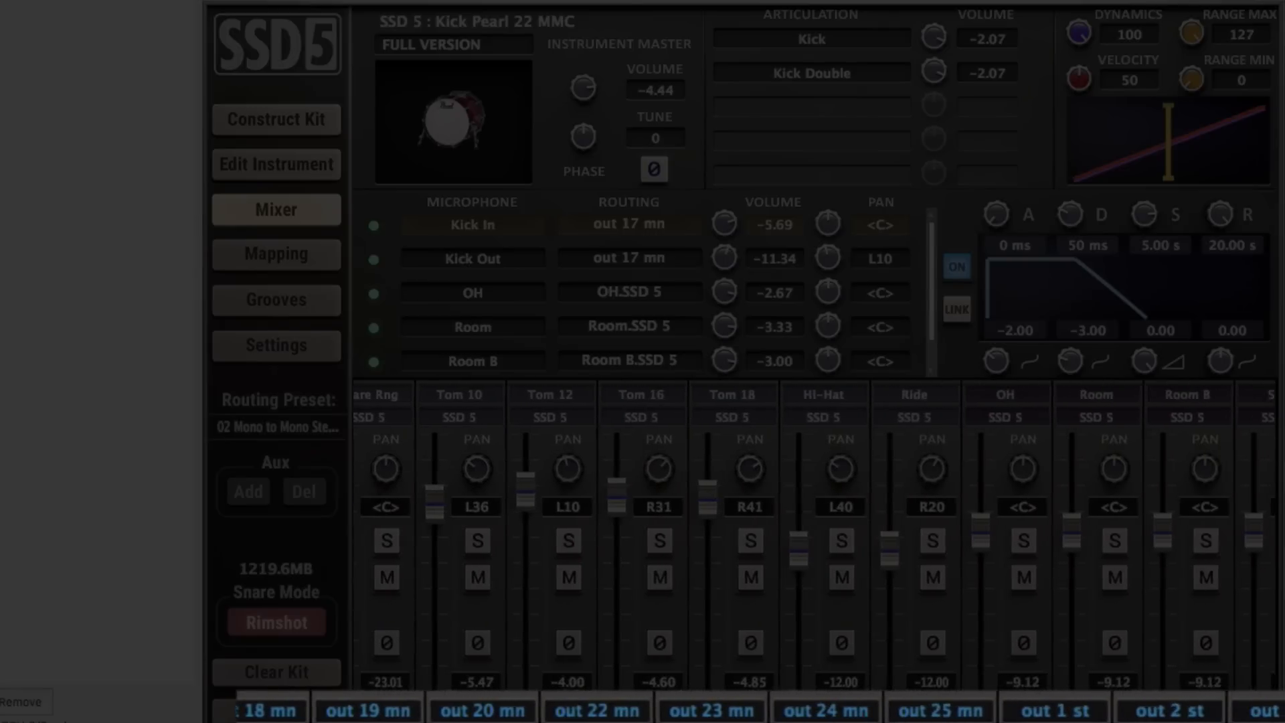
scroll(663, 711, right, 2)
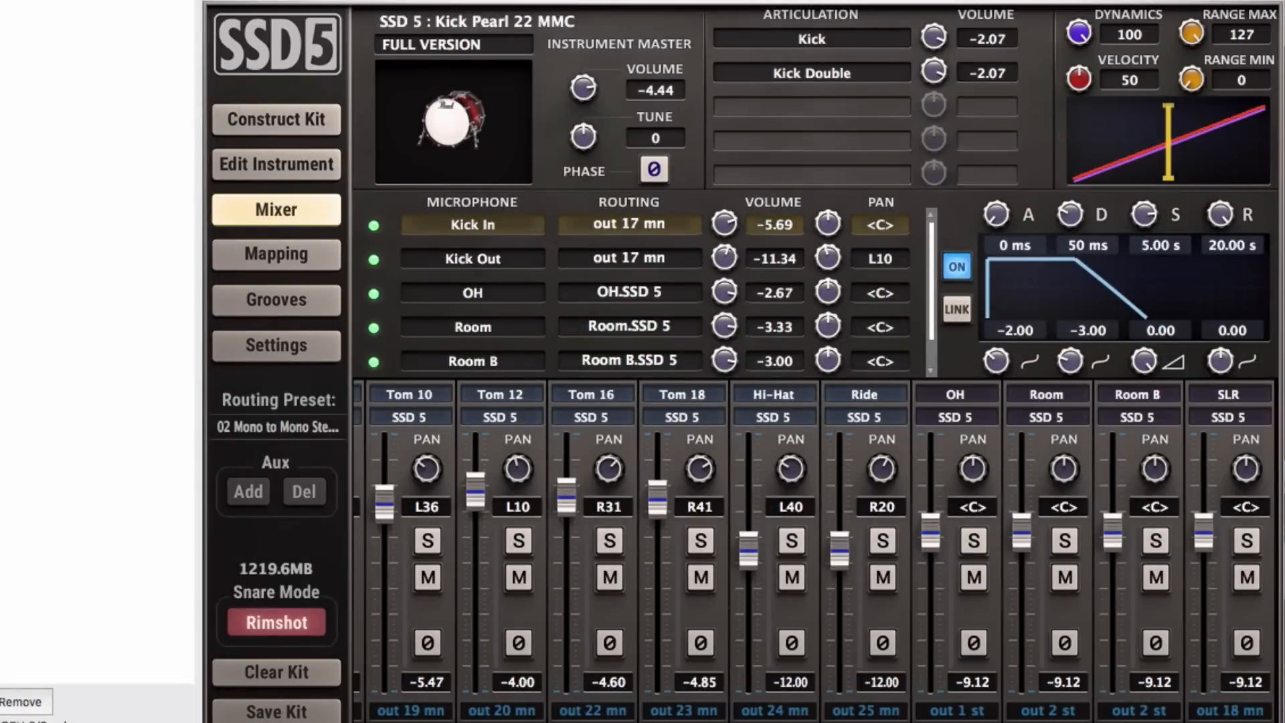
scroll(814, 551, left, 8)
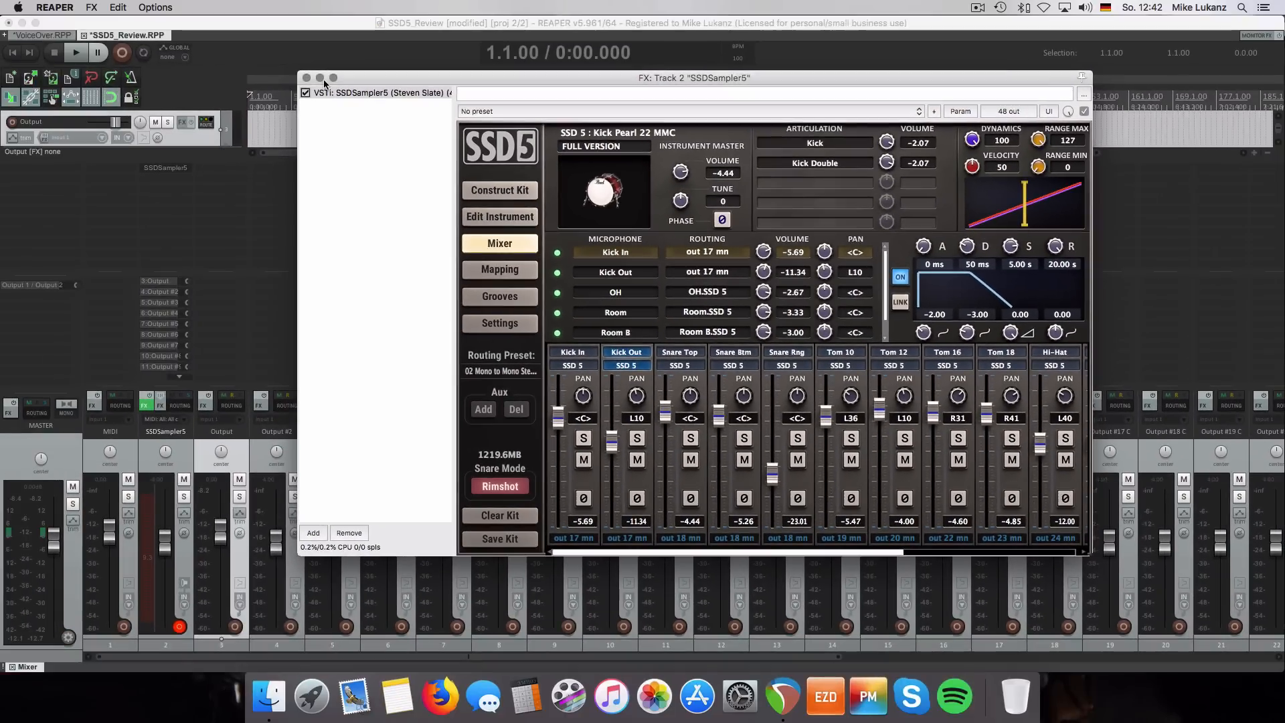
Step: Close the sampler window and play the drums in REAPER, soloing Output #17 C and Output #18 C in turn before stopping playback
click(307, 77)
key(space)
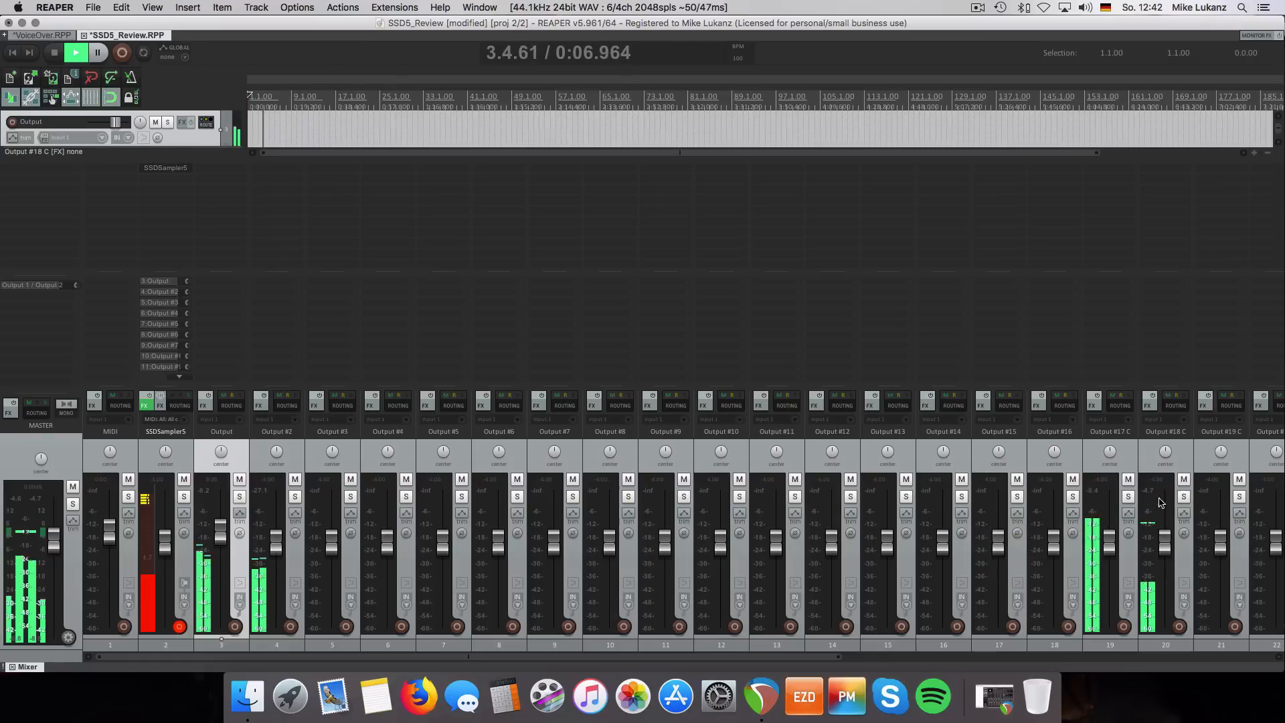
click(1129, 496)
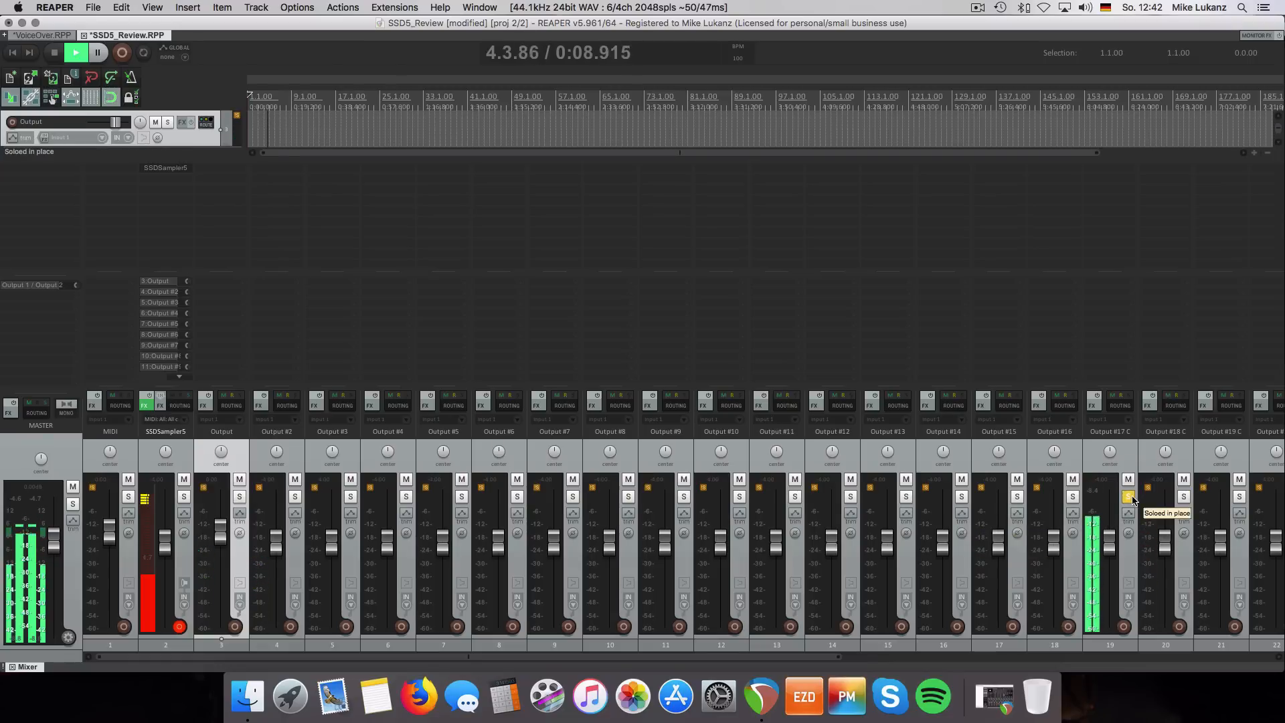
click(1129, 496)
click(1183, 496)
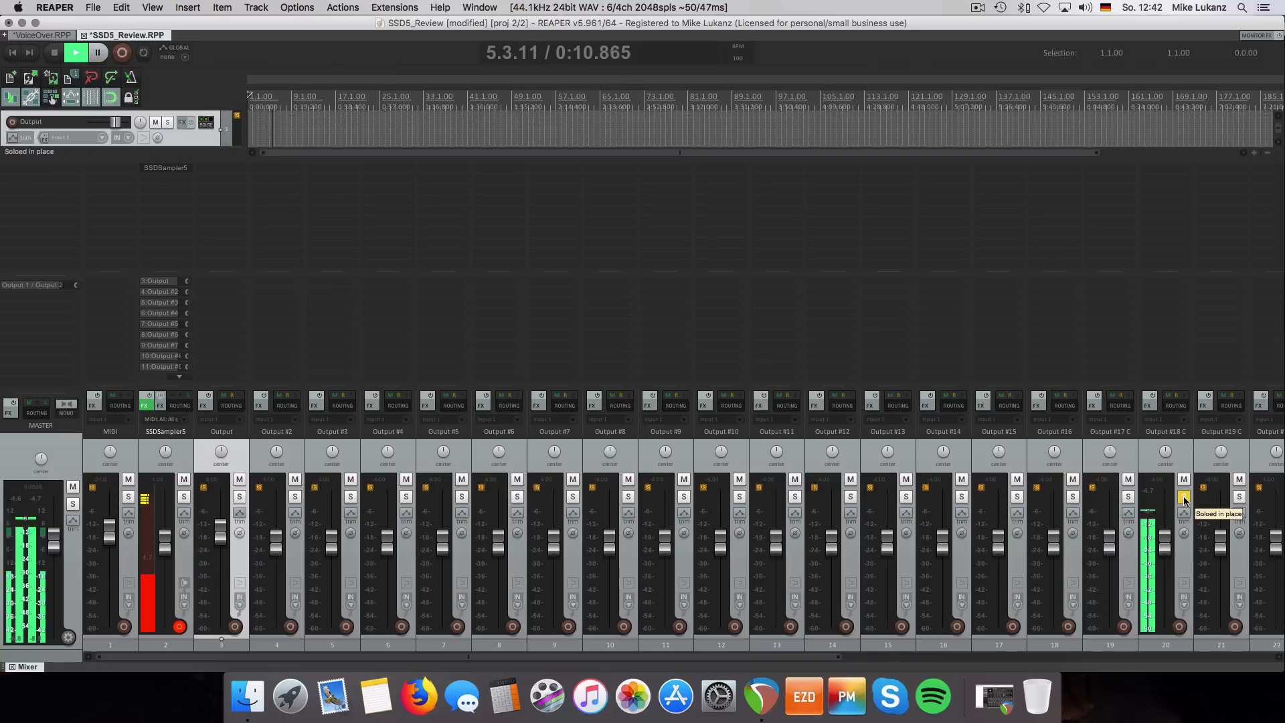
click(1183, 496)
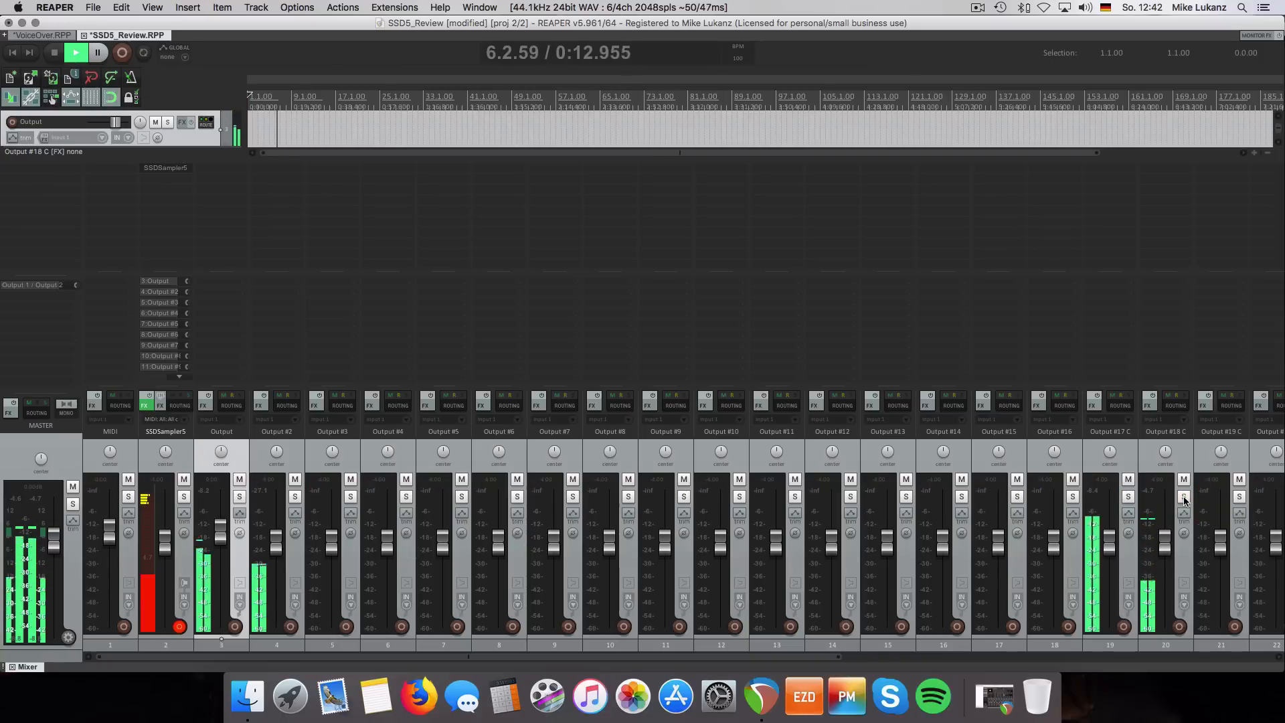
key(space)
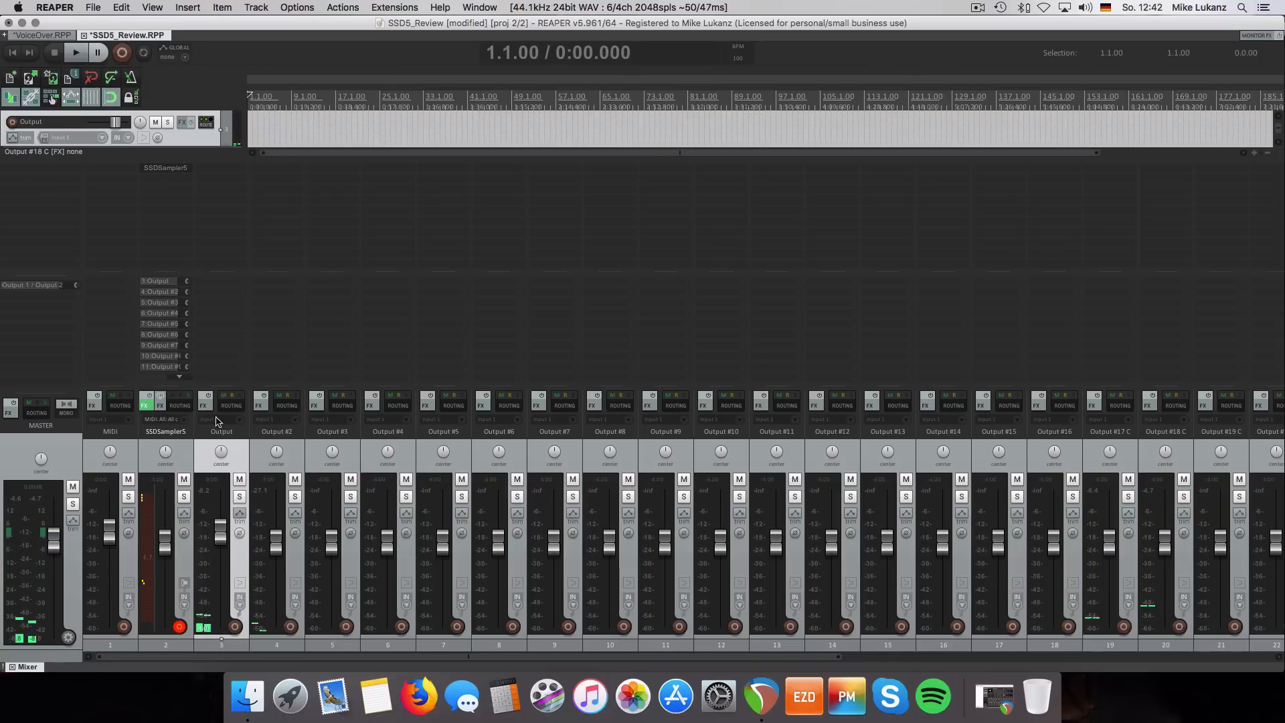
Step: Reopen the sampler, try the routing preset 03 Everything on Its Own Stereo and switch back to 01 Everything on One Stereo
click(146, 405)
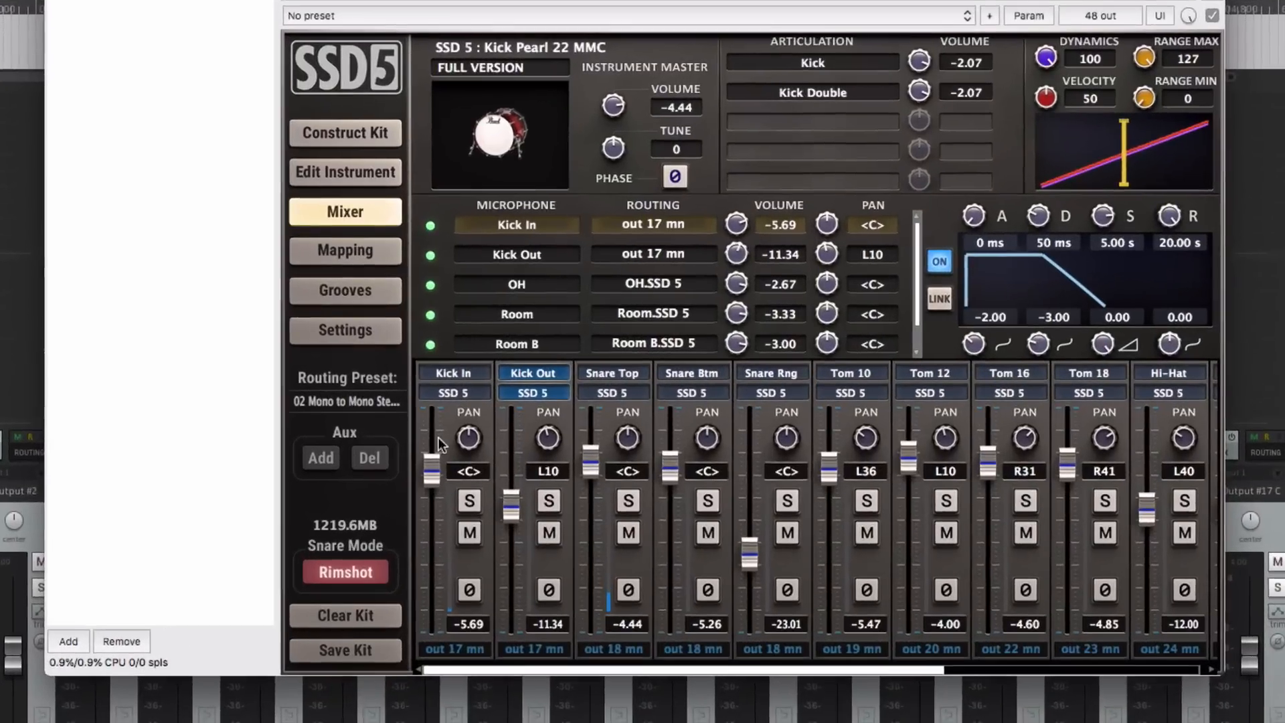
click(552, 369)
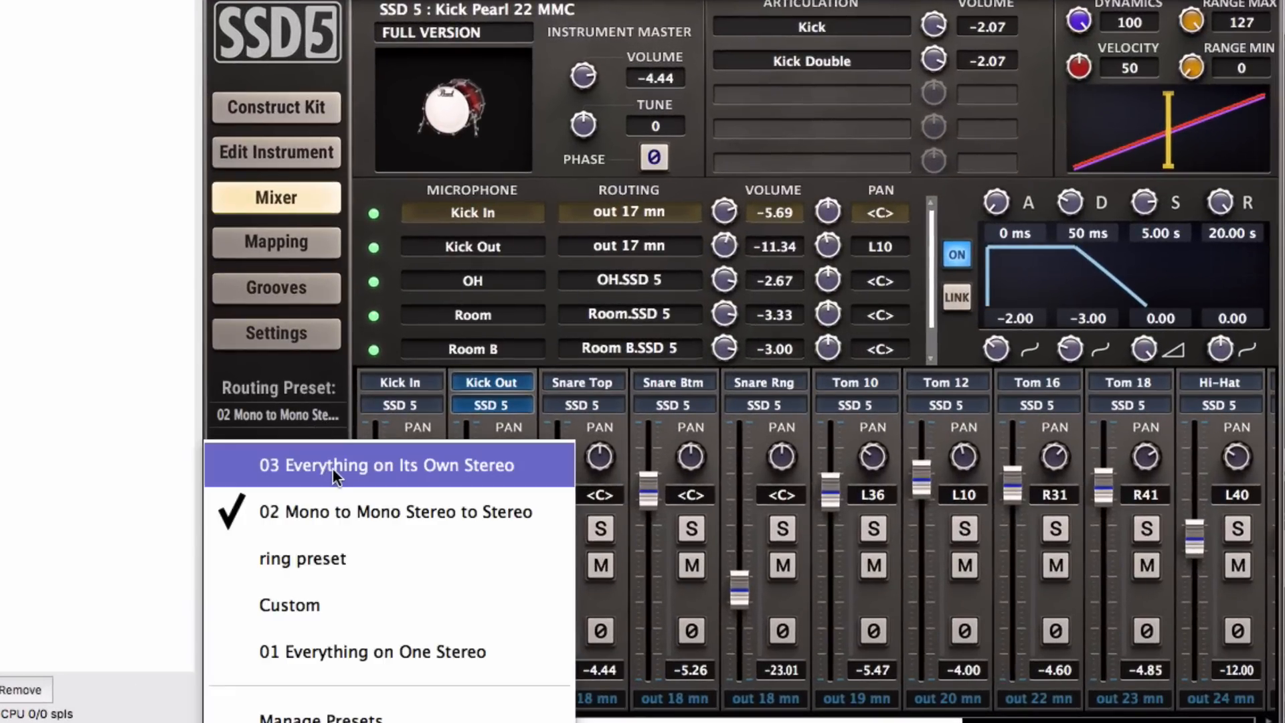
click(332, 468)
click(299, 423)
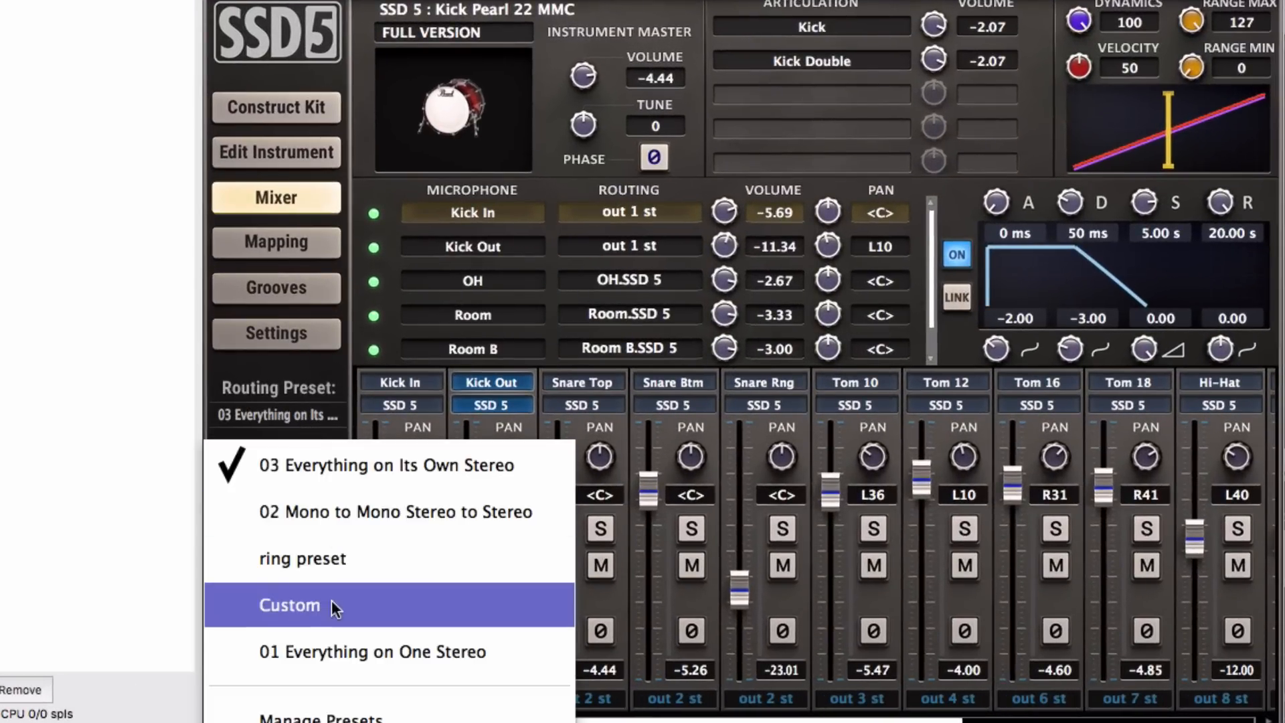
click(340, 643)
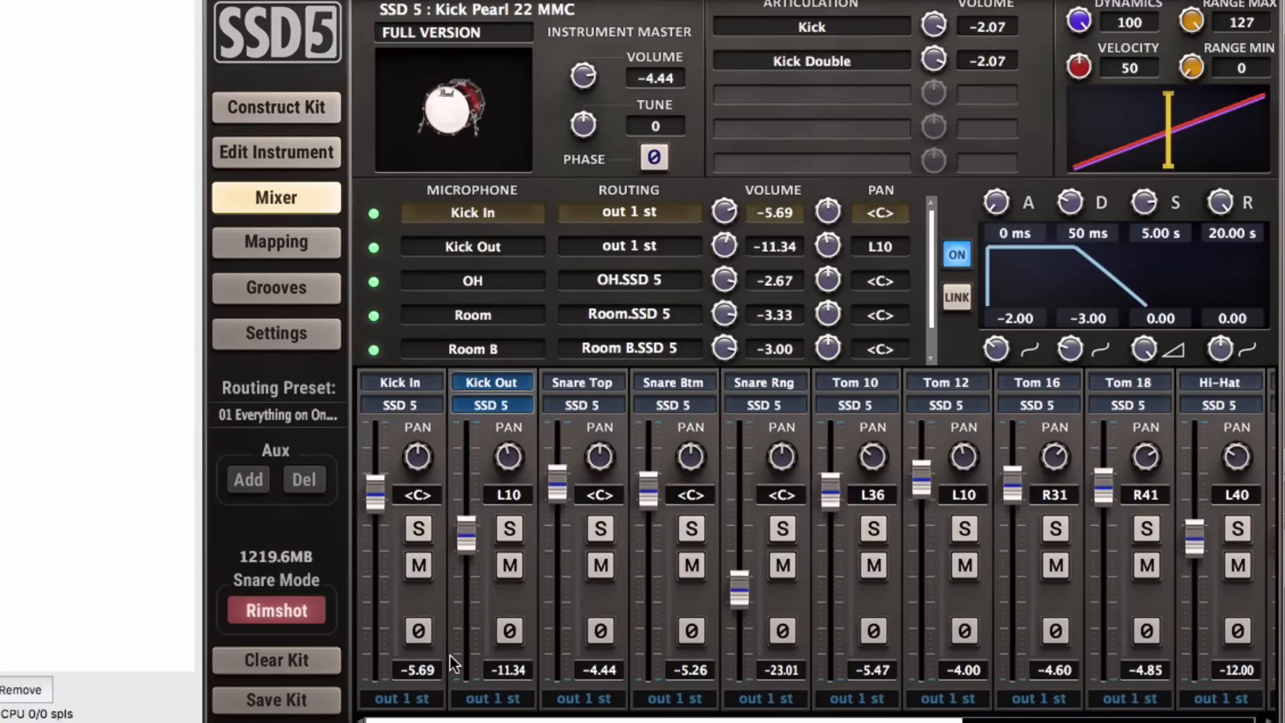
Step: Group the Kick In, Kick Out, Snare Top, Snare Btm and Snare Rng channels and route them all to out 16 st
click(436, 432)
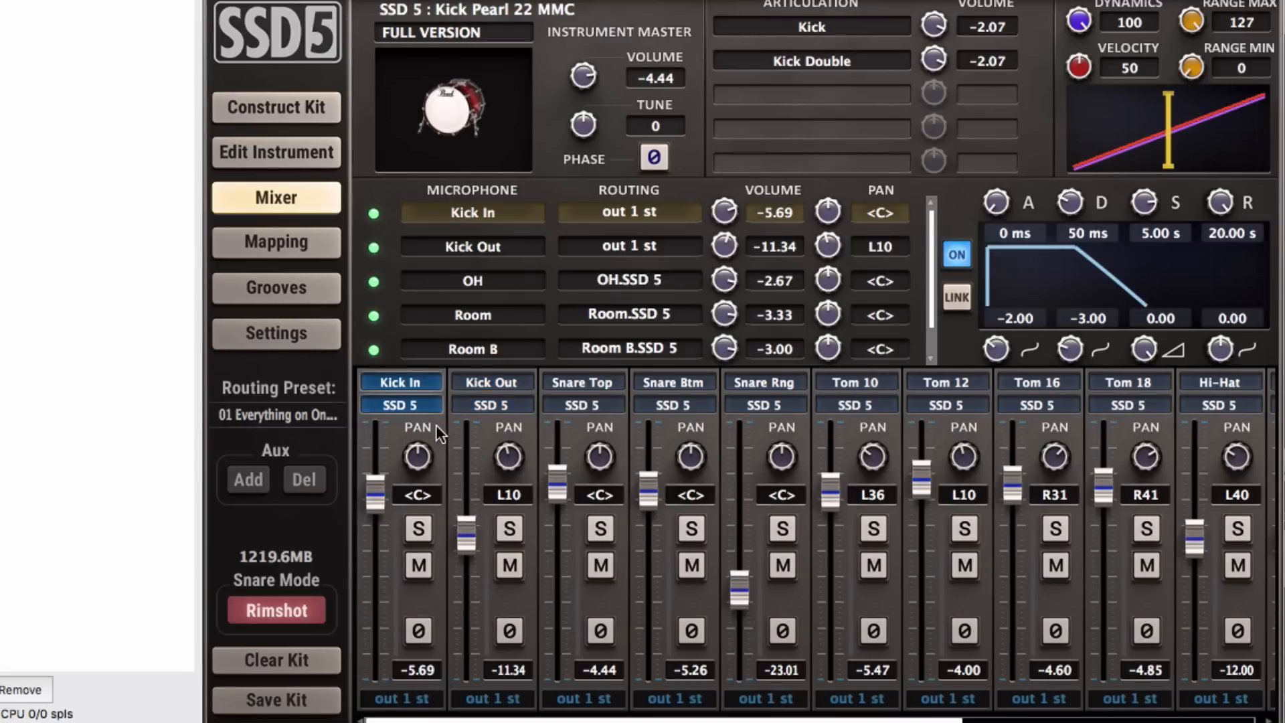
shift+click(575, 424)
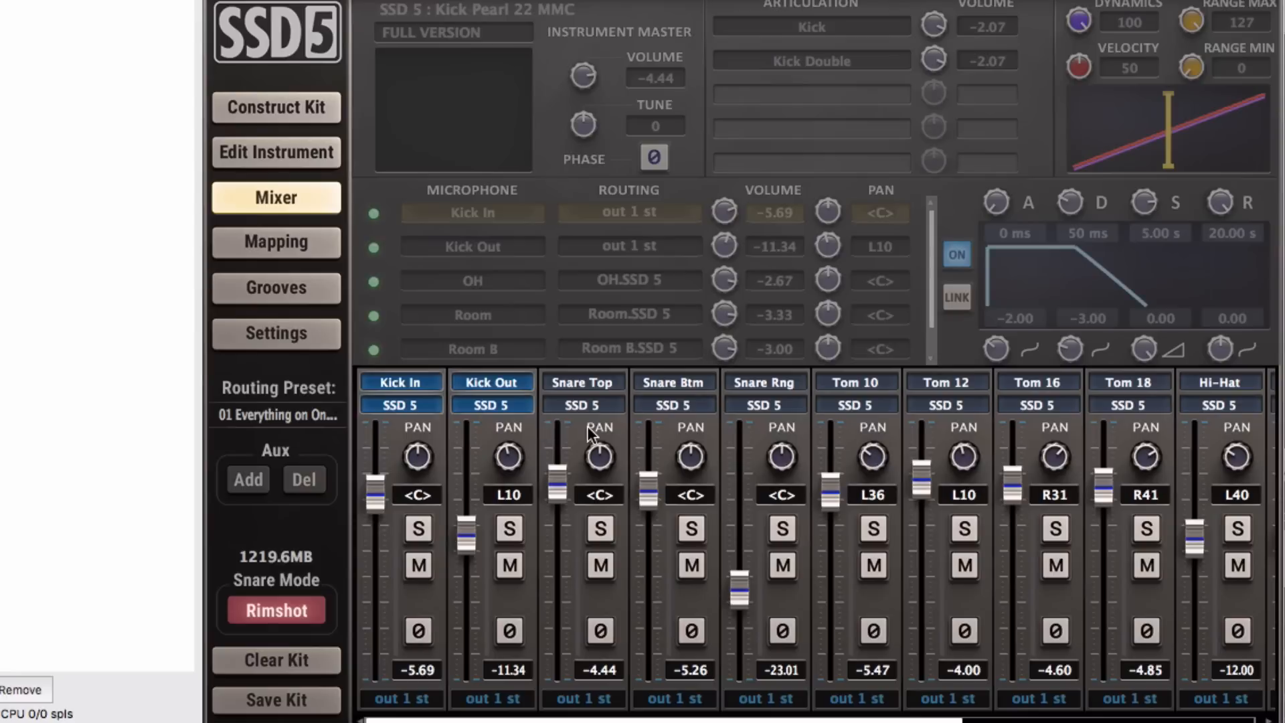
shift+click(668, 421)
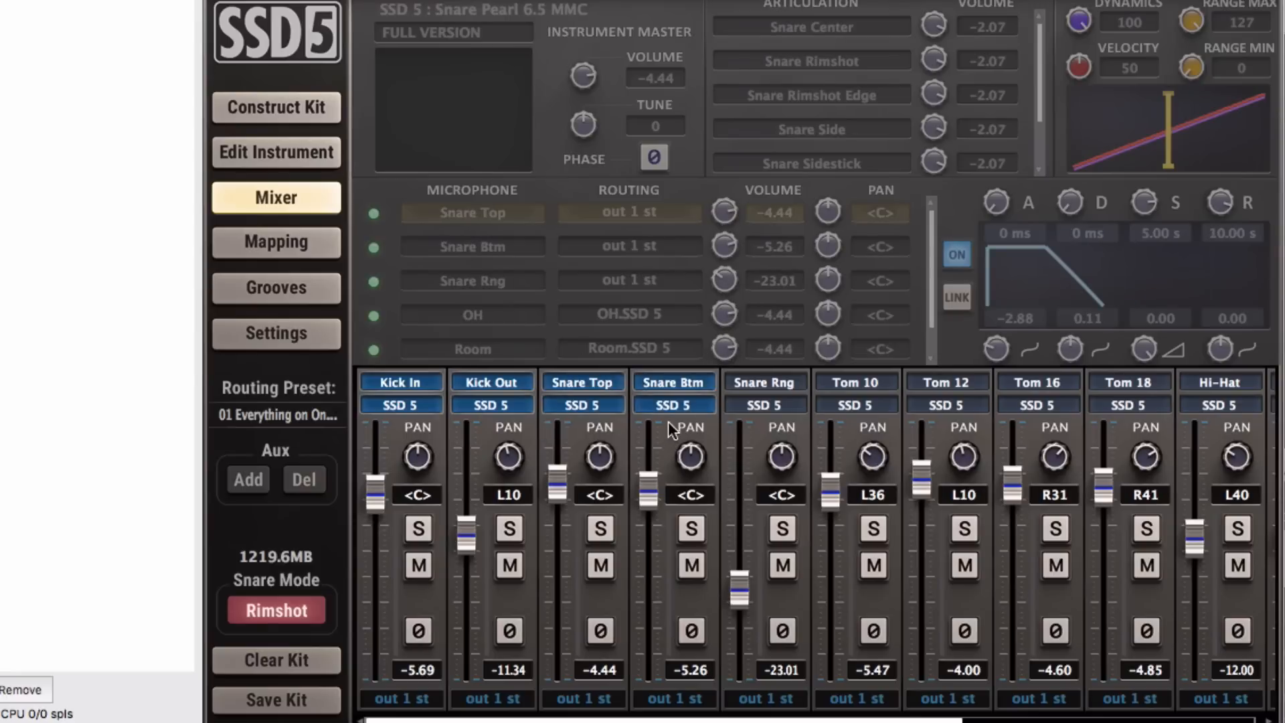
shift+click(754, 428)
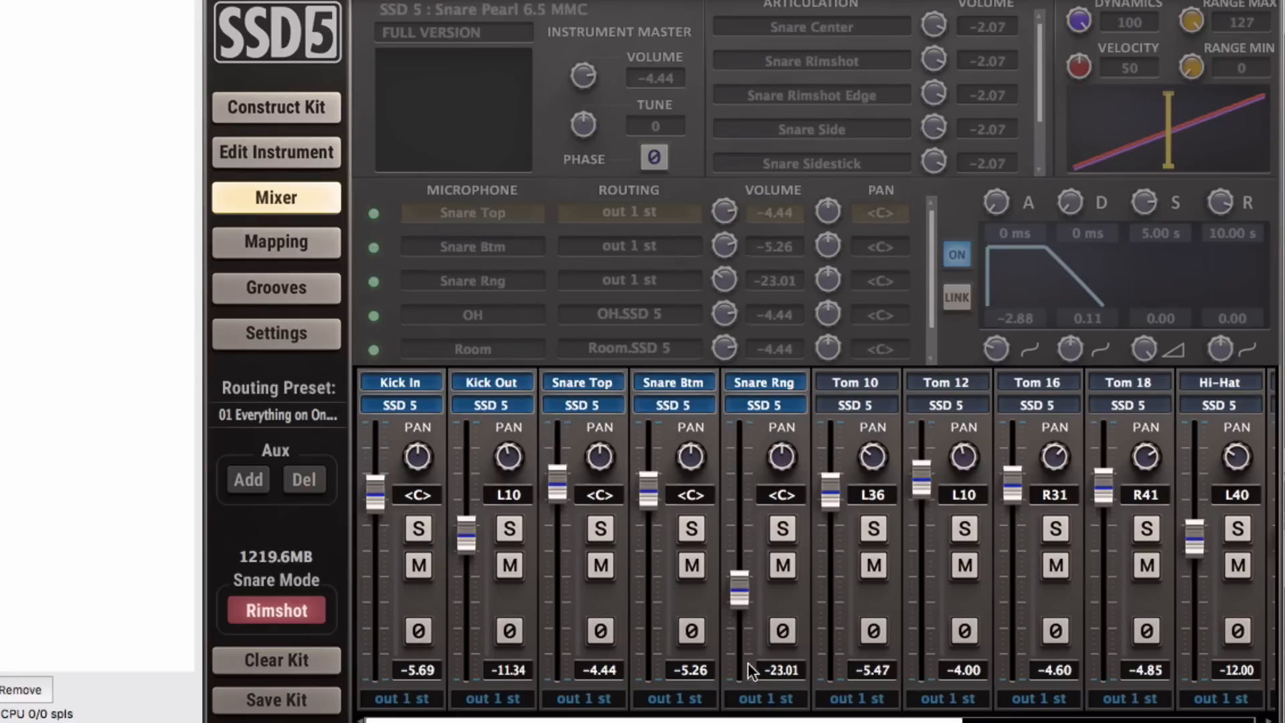
click(764, 700)
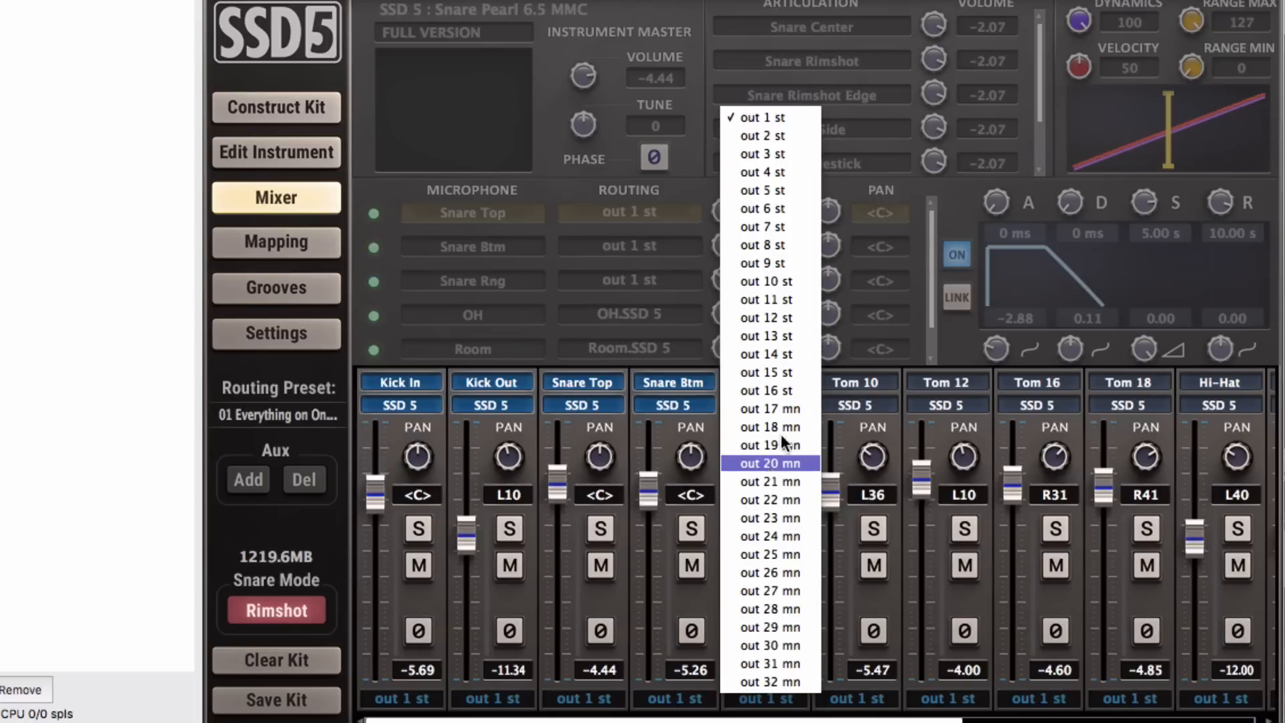
click(780, 391)
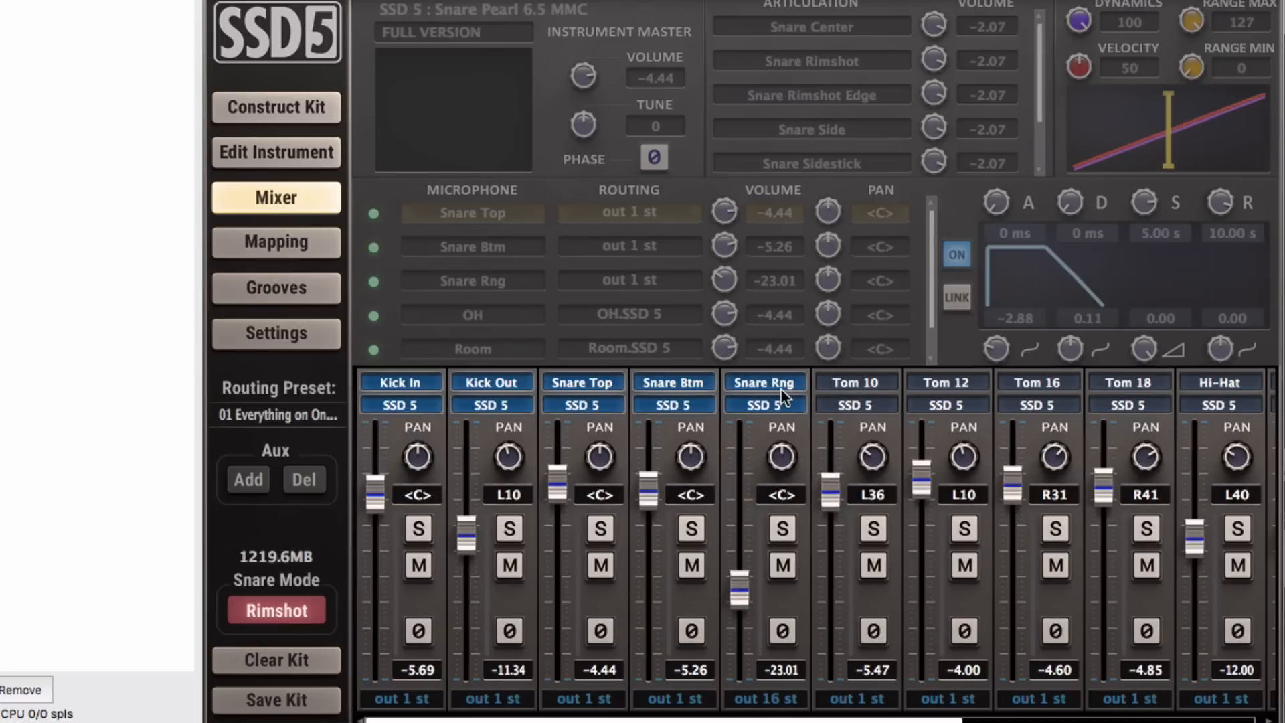
Step: Save the current output routing as a preset named test and switch back to the preset 01 Everything on One Stereo
click(248, 413)
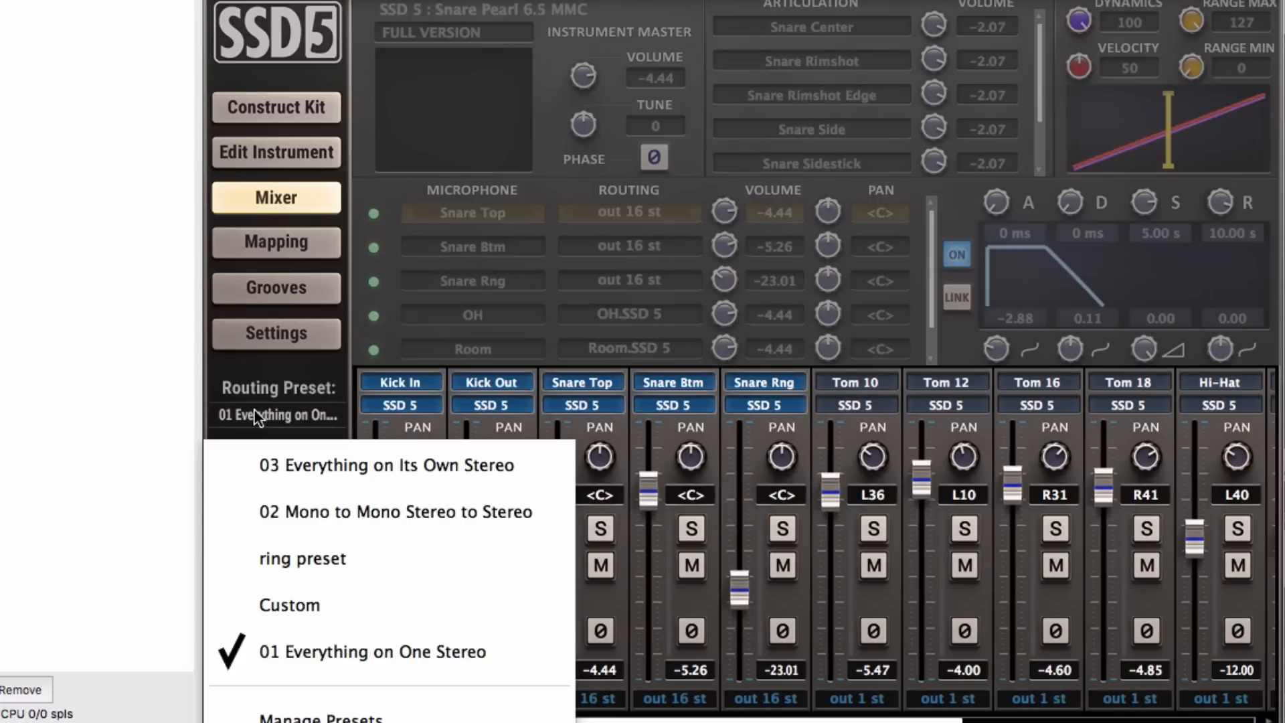
click(318, 710)
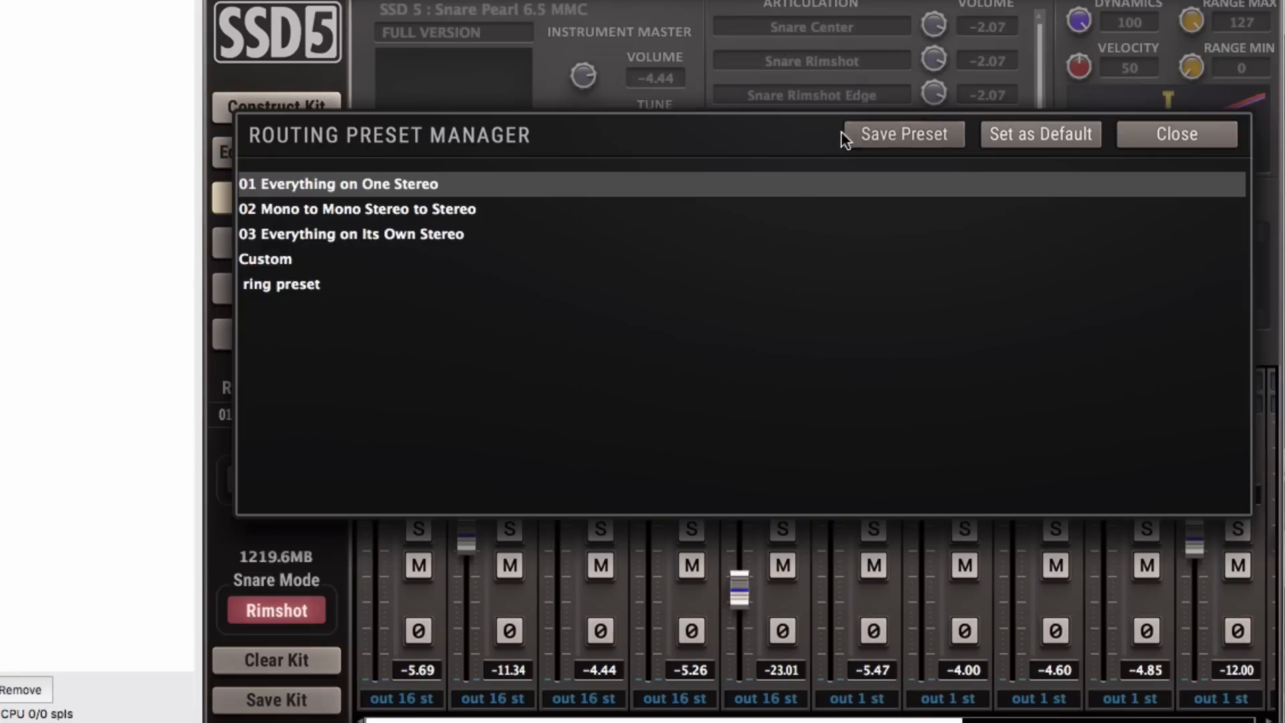
click(892, 135)
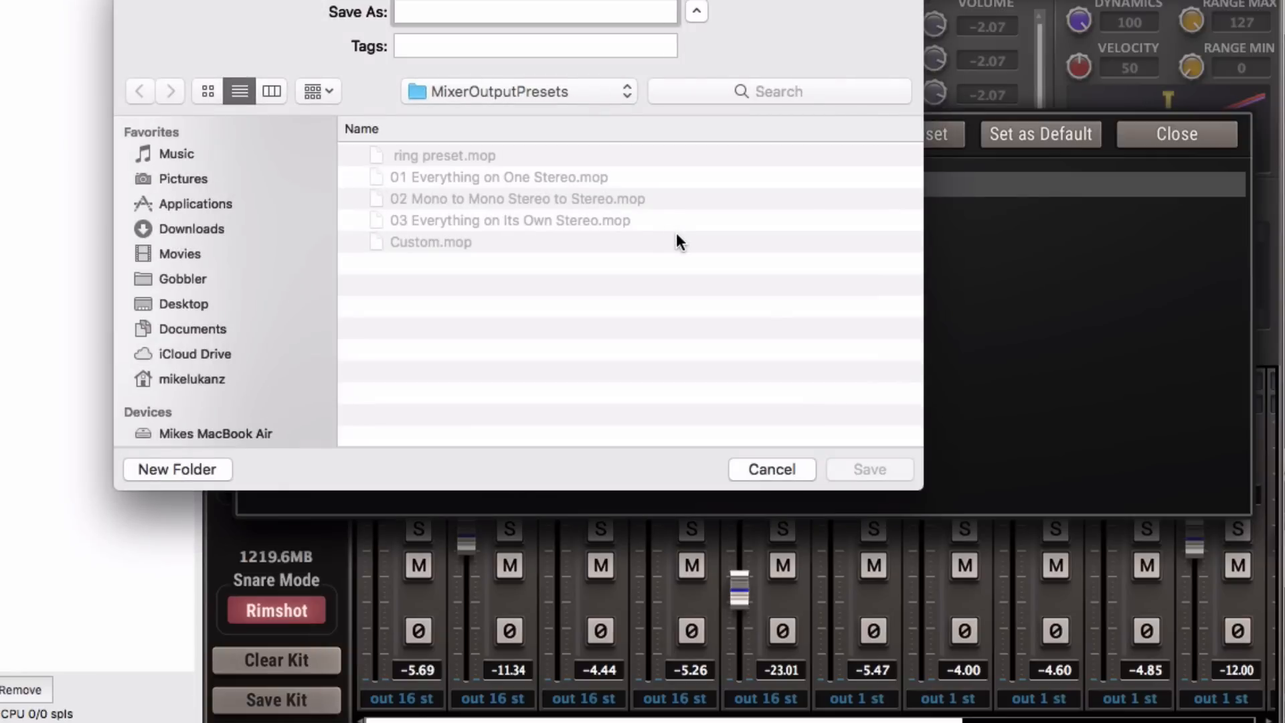
text(test)
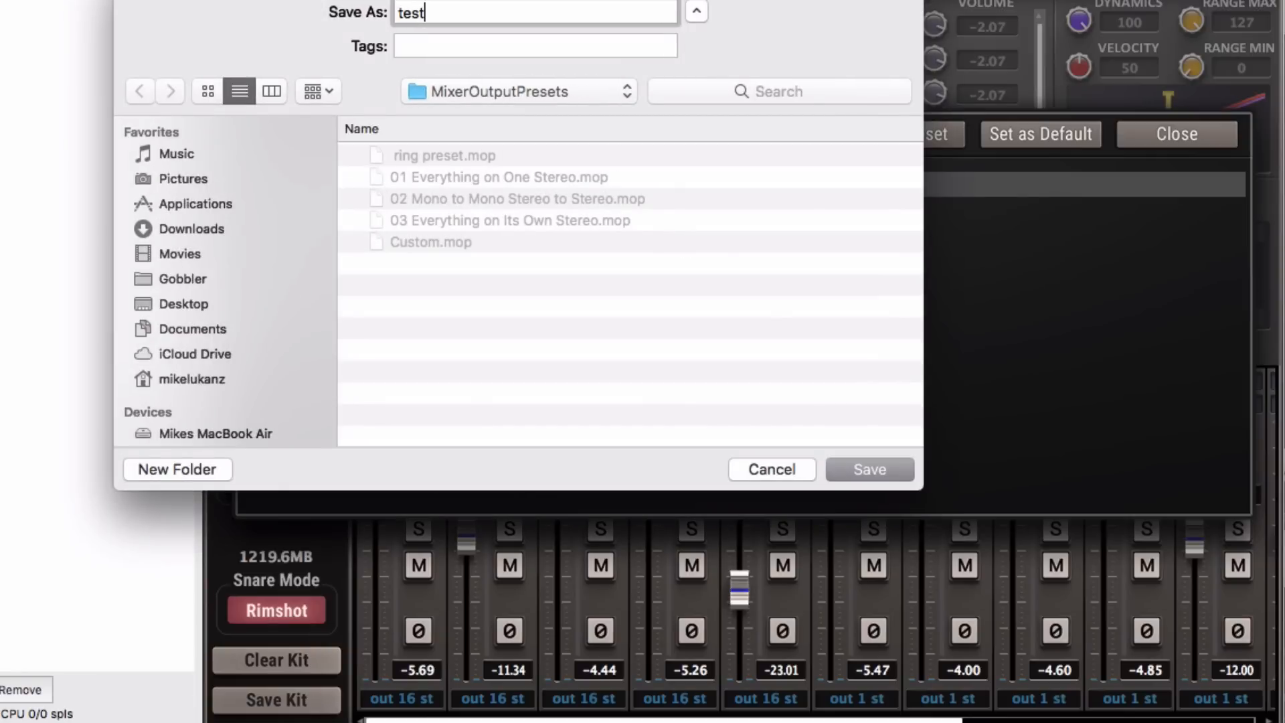
key(Return)
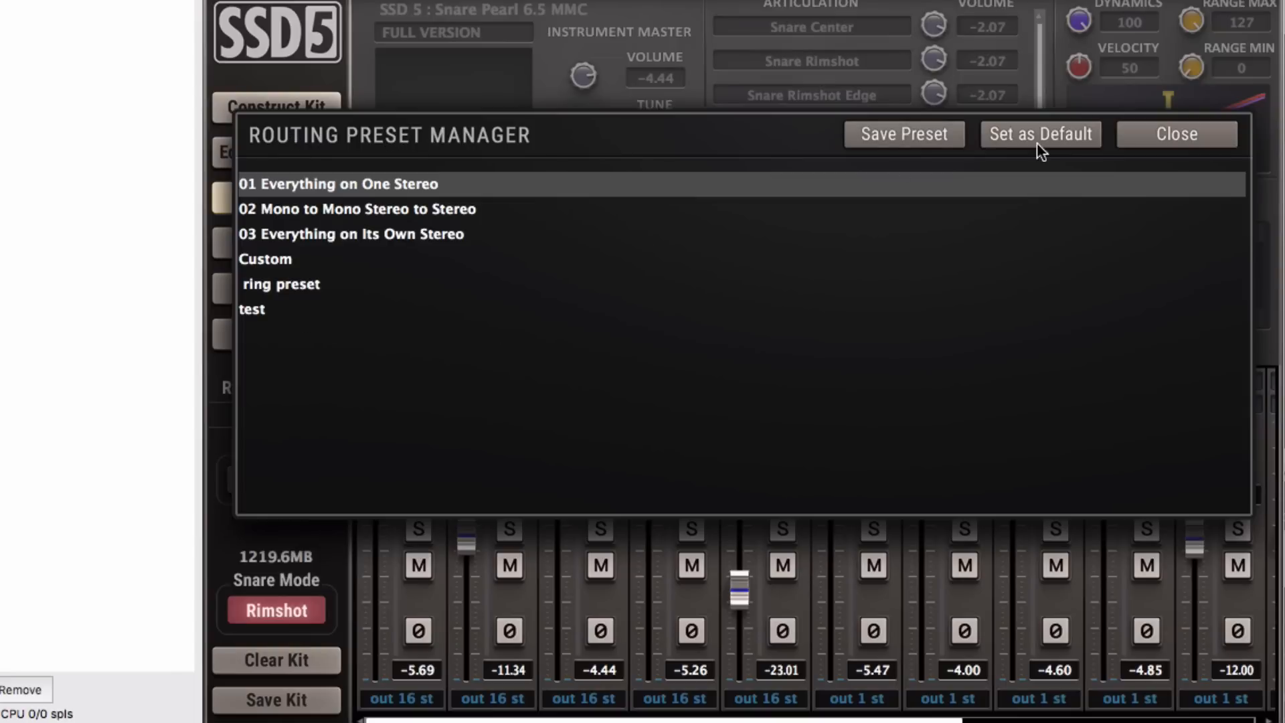
click(1127, 139)
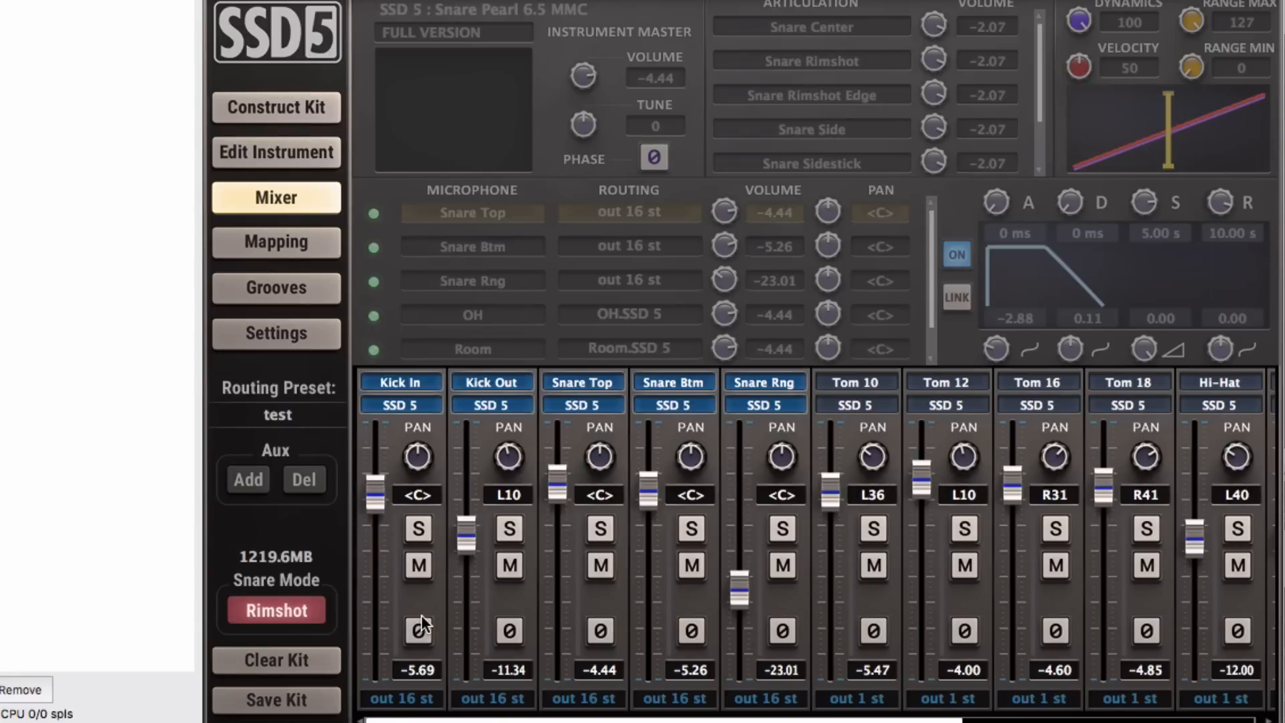
click(302, 417)
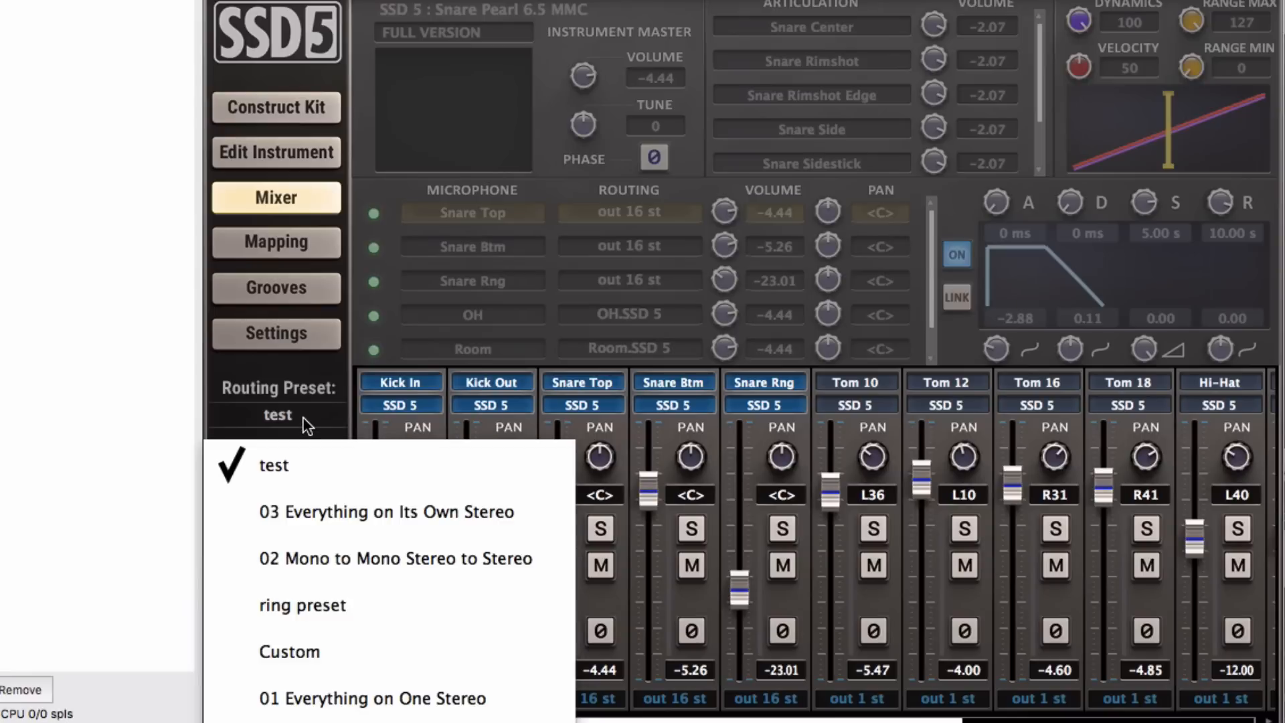
click(339, 688)
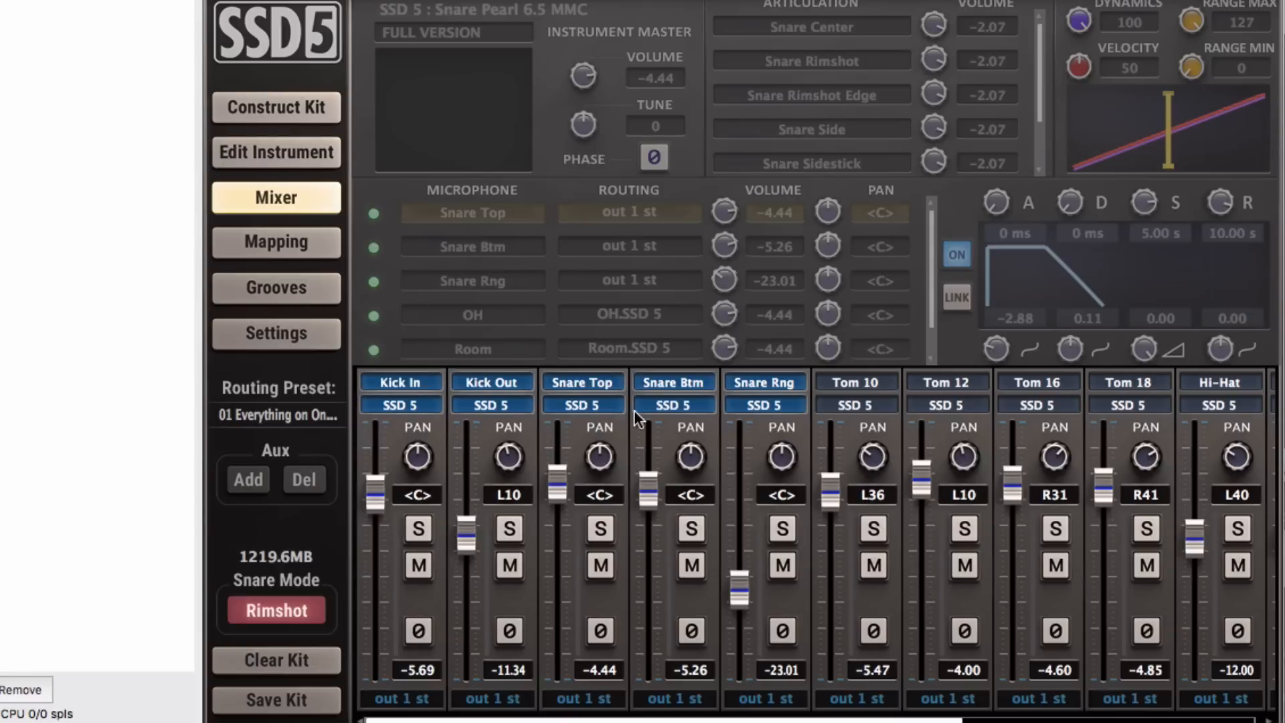
Step: Audition the Snare Rng channel soloed at -9.10 and unsoloed at -inf, then set its volume to -15.65
click(757, 403)
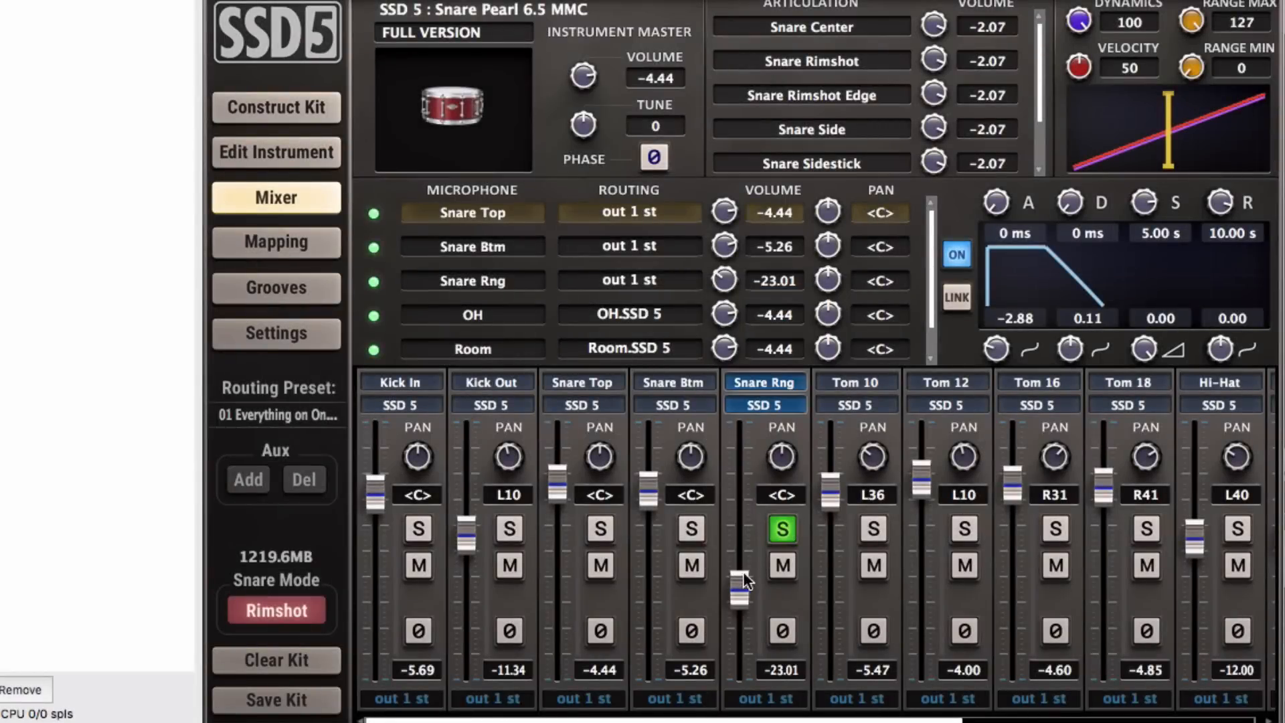
drag(742, 587, 749, 496)
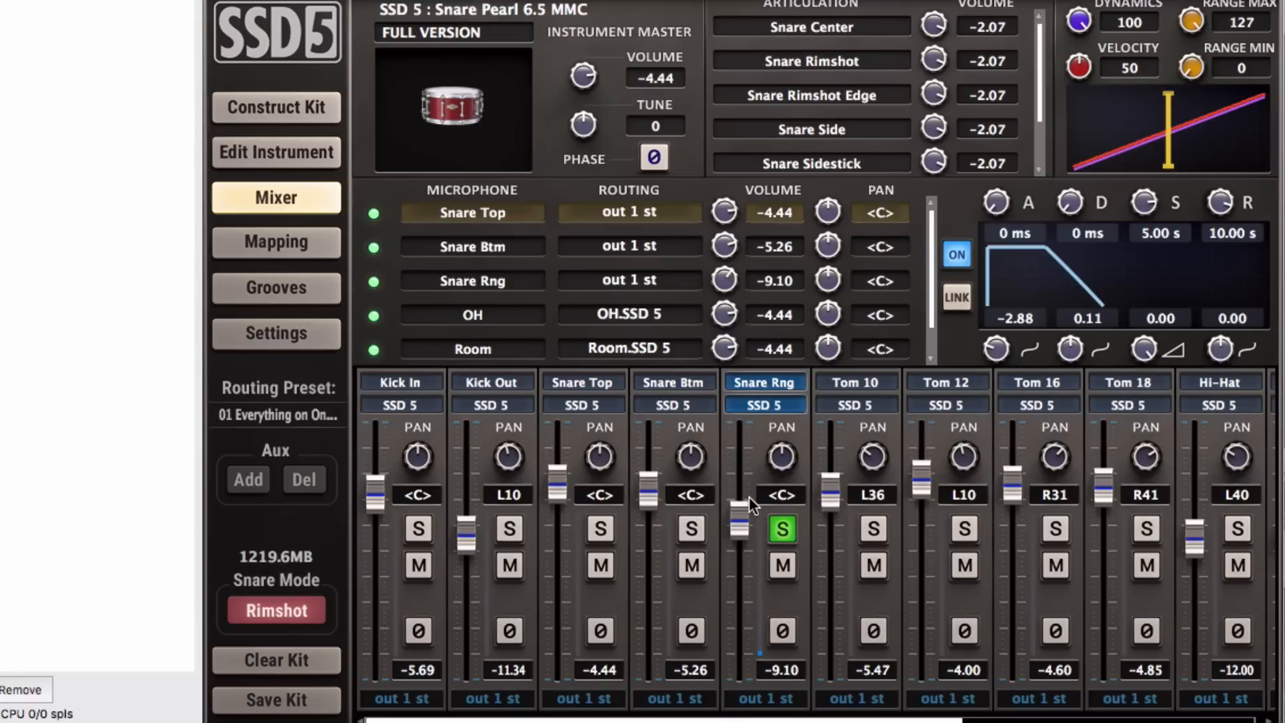
click(780, 527)
drag(740, 525, 745, 656)
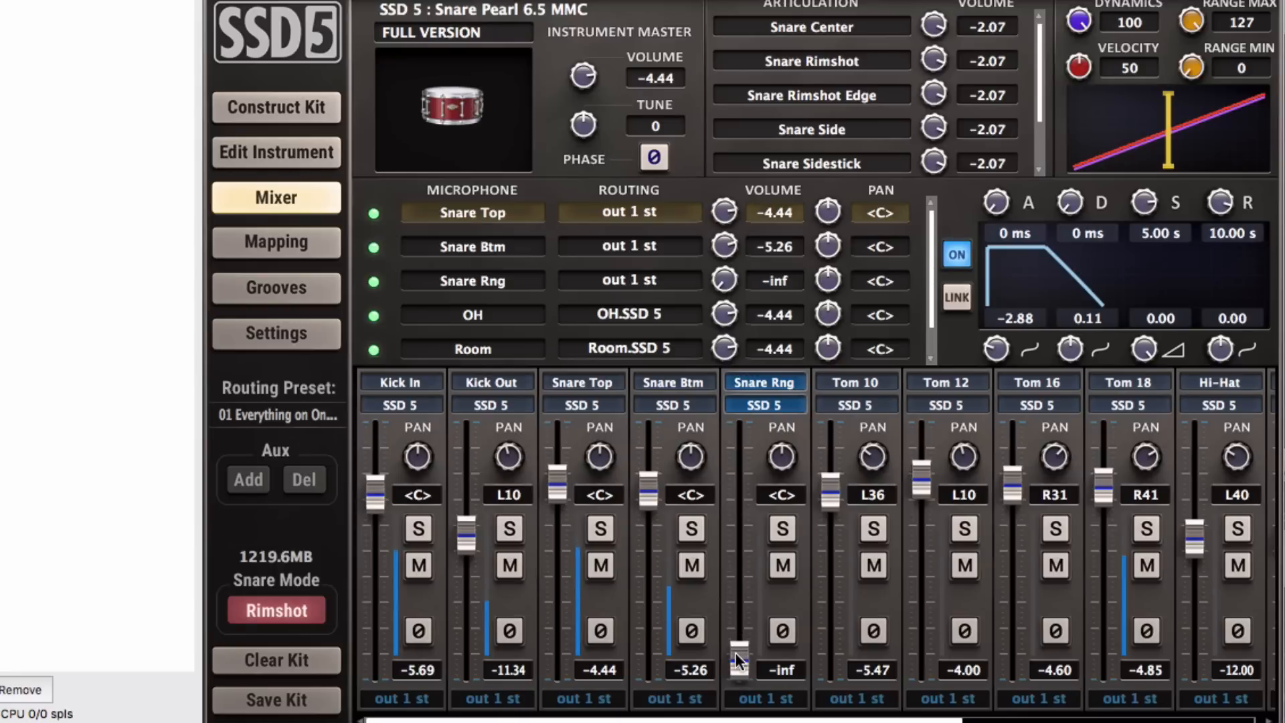
drag(735, 652, 731, 521)
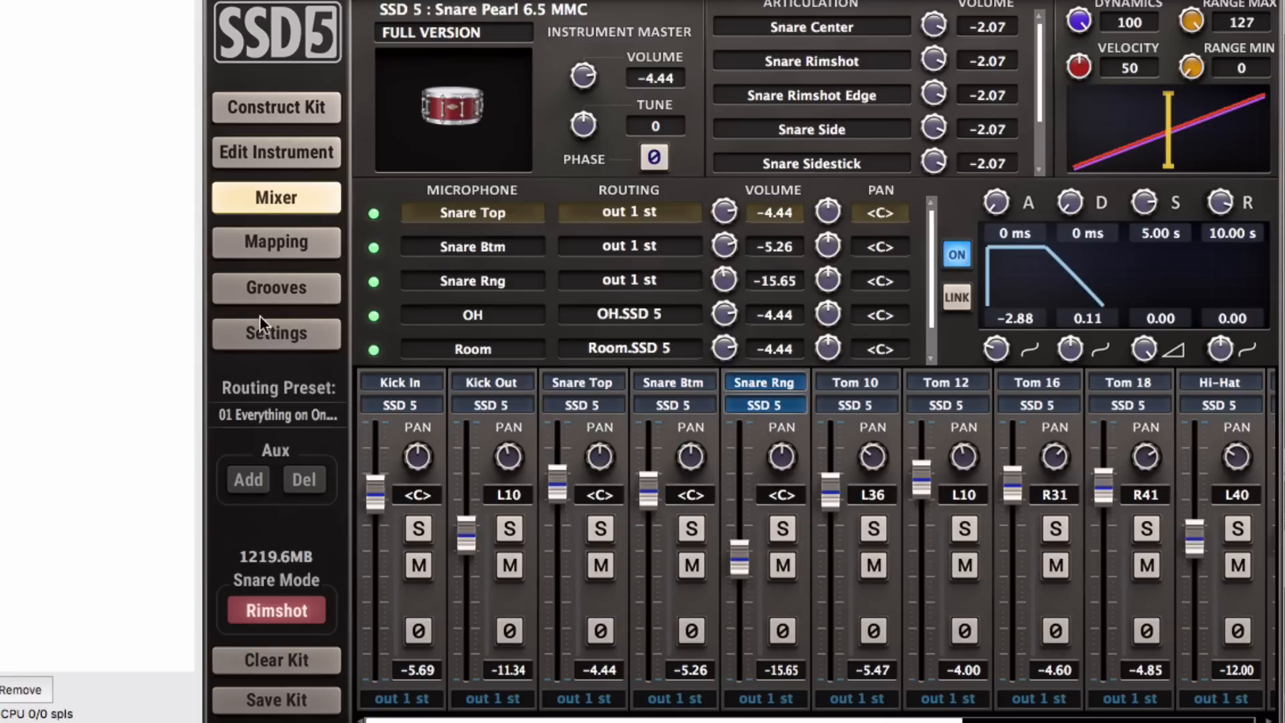
Step: Review the kit mapping of MIDI CC numbers to sampler functions
click(269, 245)
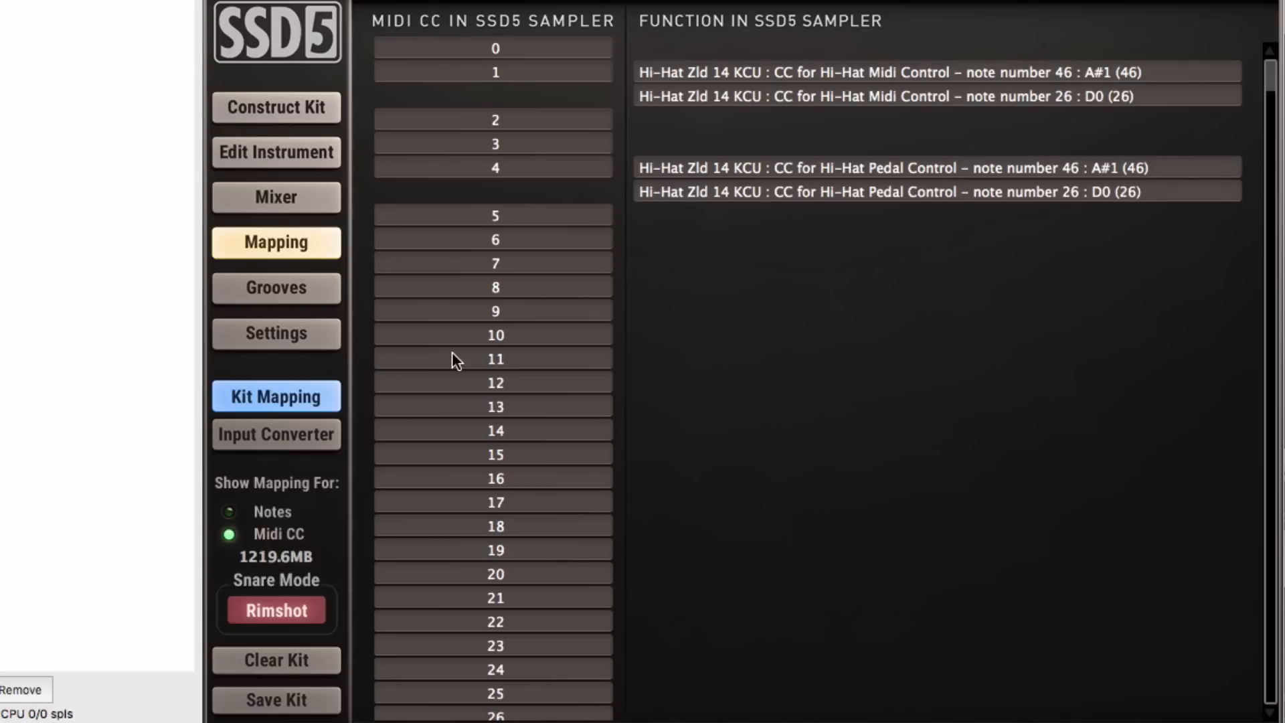
scroll(769, 345, down, 5)
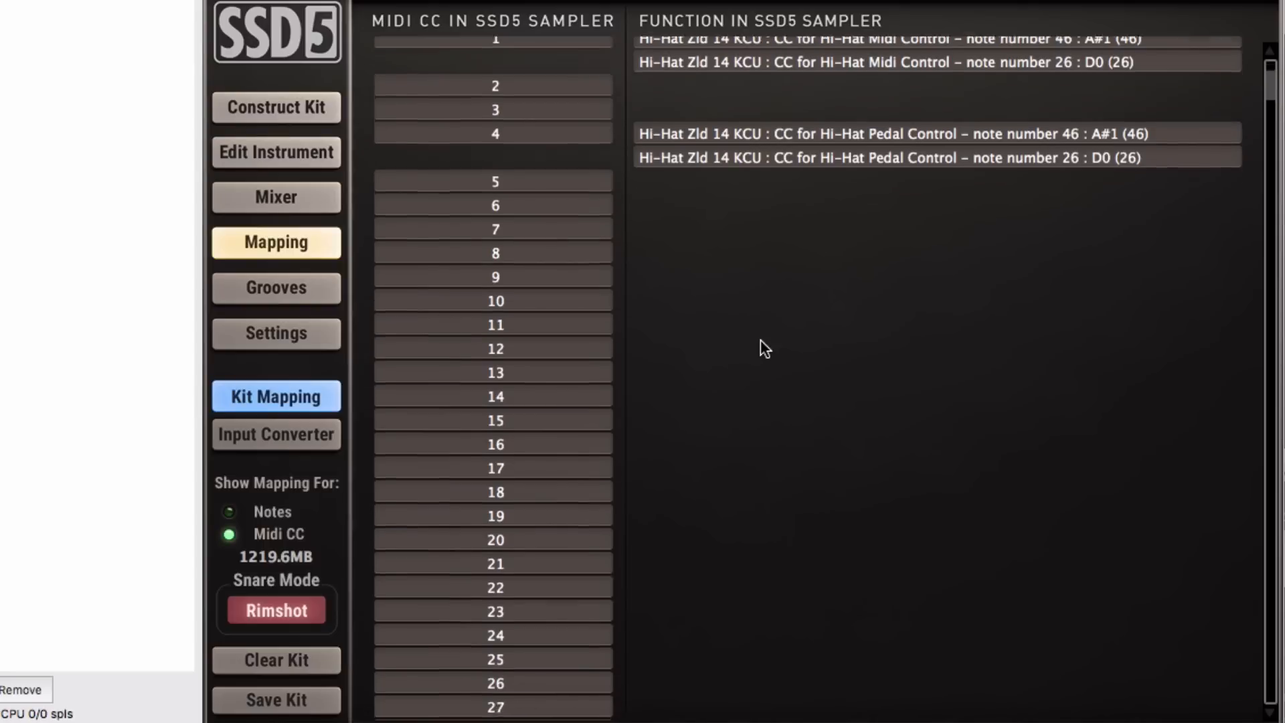
scroll(753, 340, down, 1)
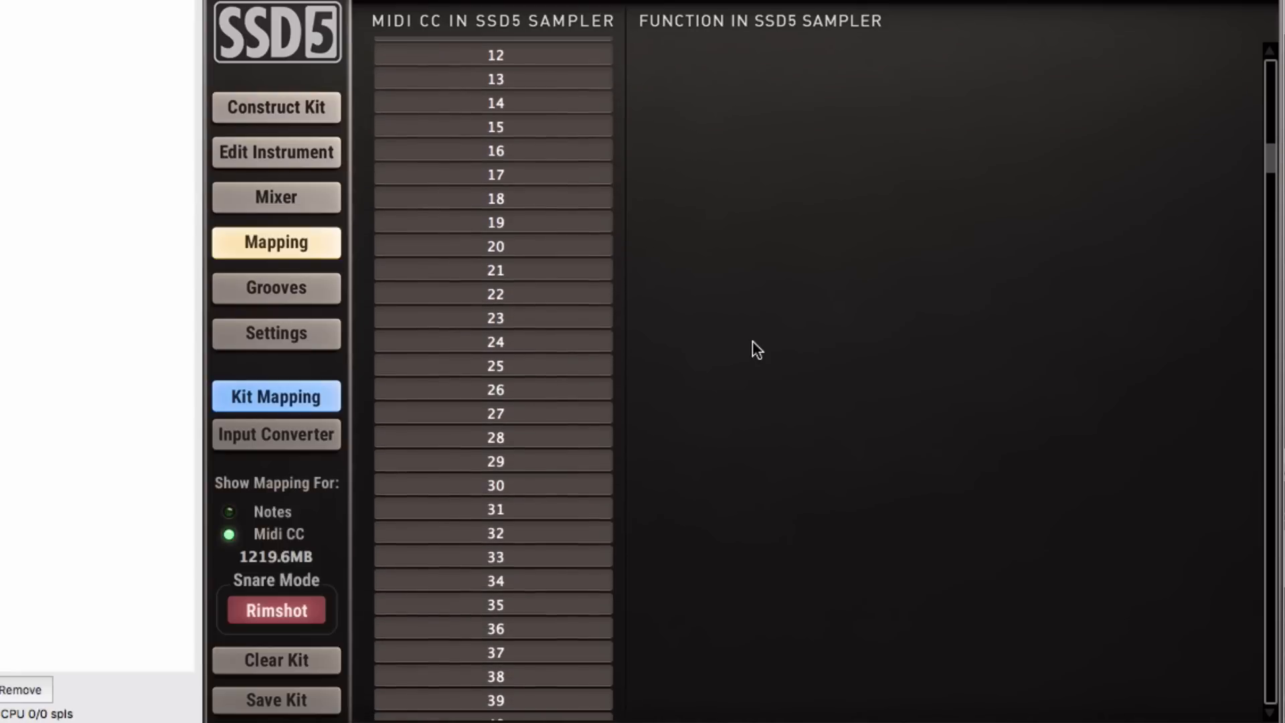
Step: Show the Input Converter and examine the IOMaps presets offered for loading, such as Alesis DM10, EZDrummer2, Studio Drummer and Superior3
click(287, 431)
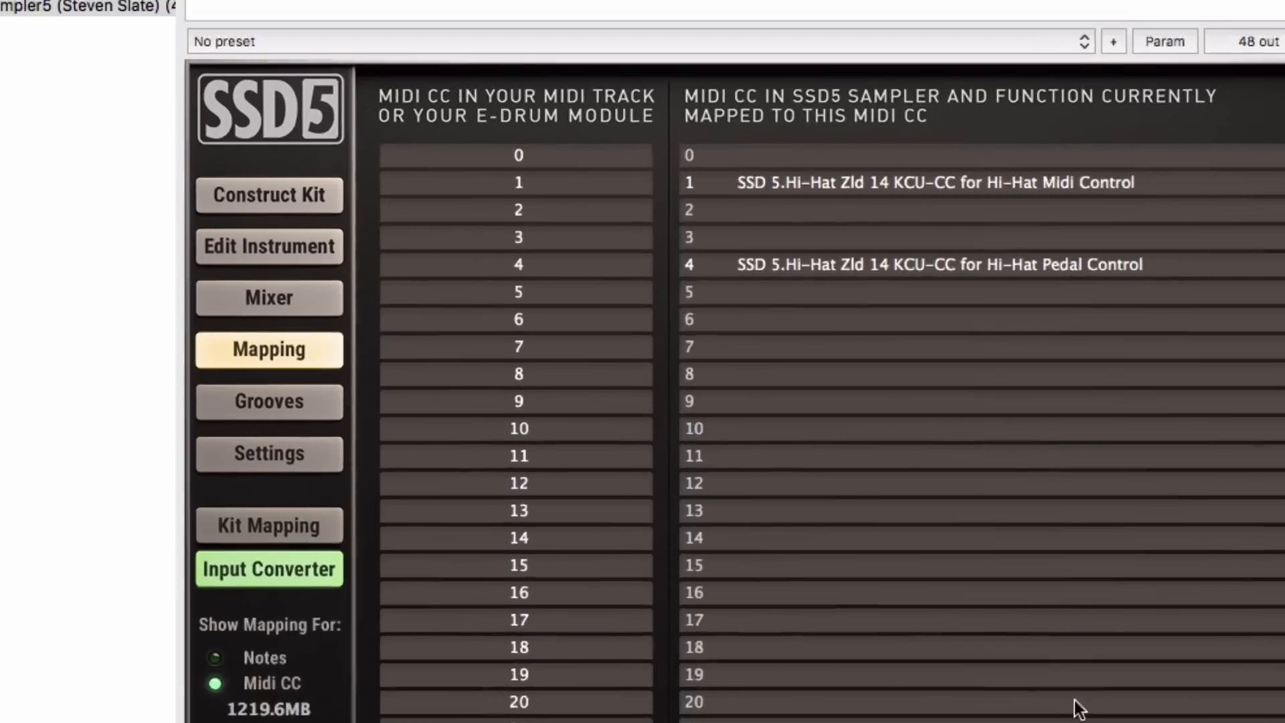
click(1196, 693)
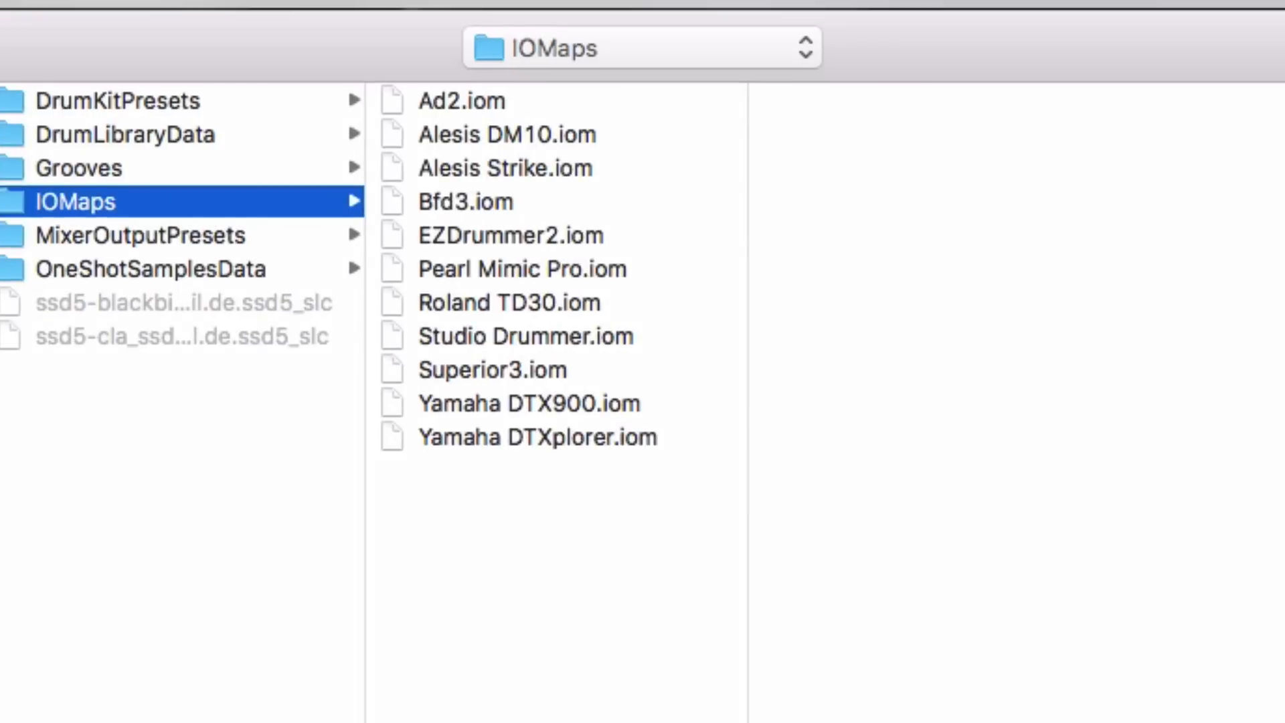
click(526, 136)
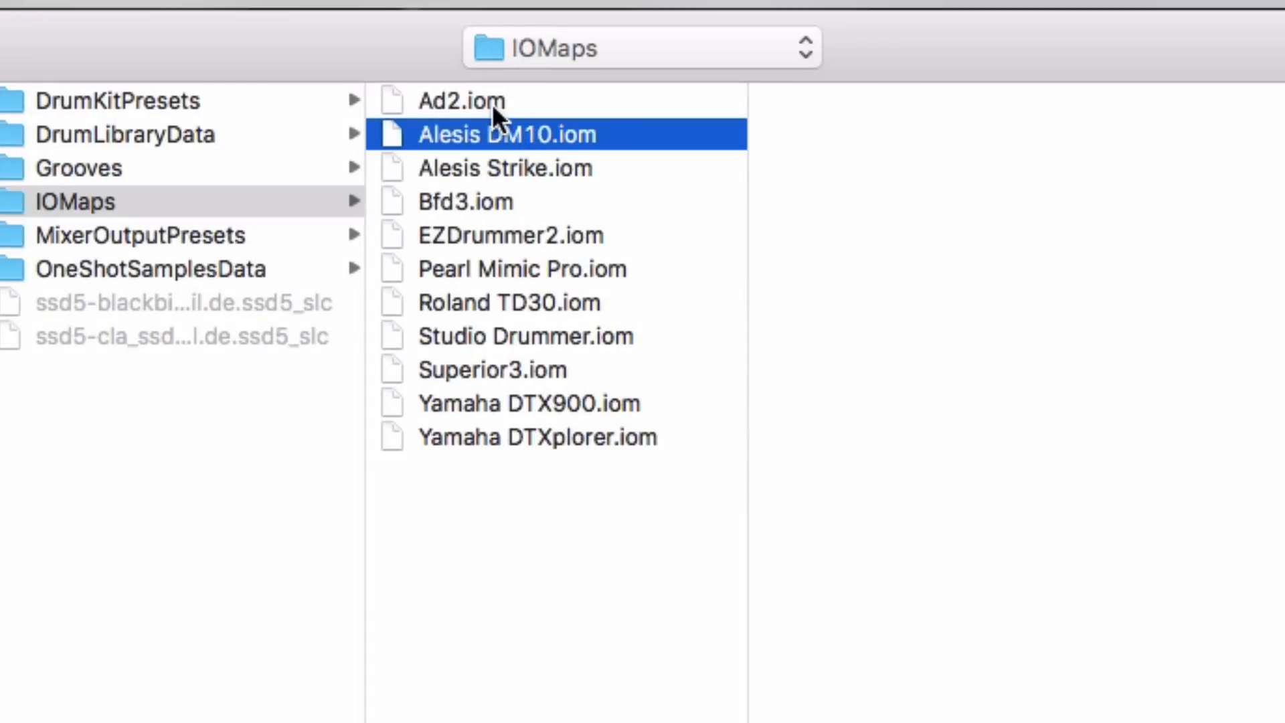
click(492, 103)
click(494, 127)
click(486, 231)
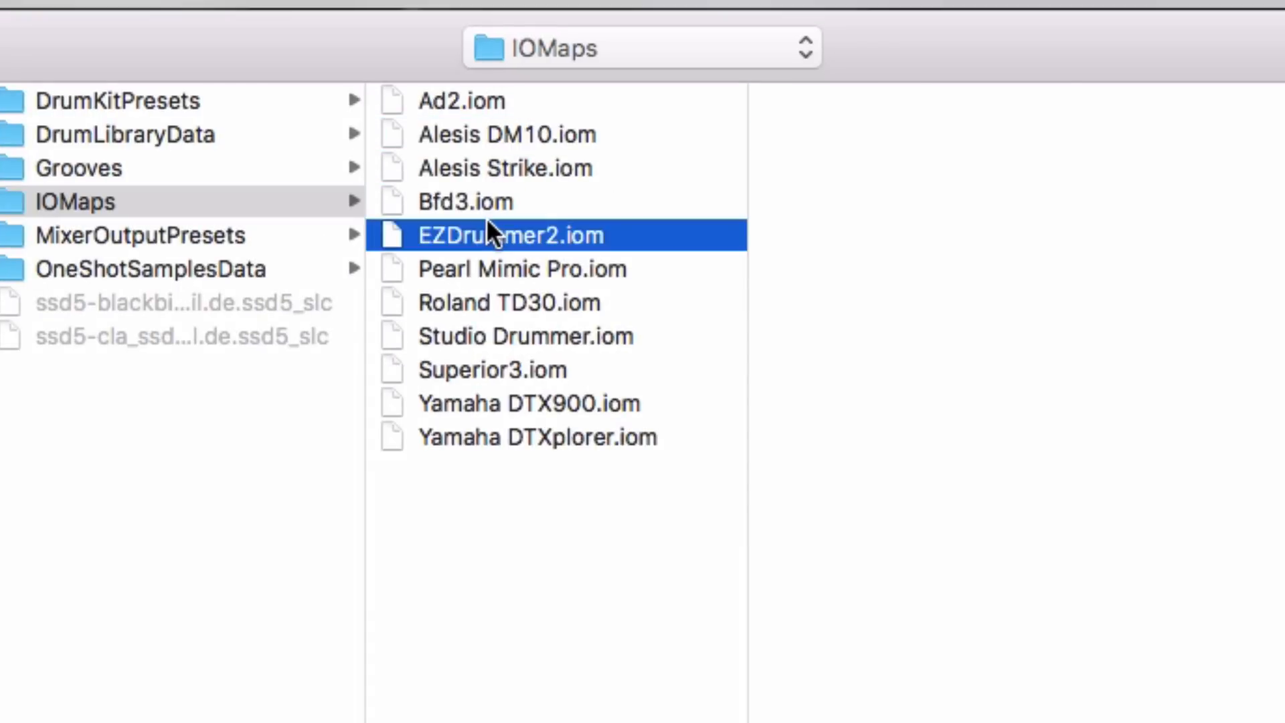
click(483, 265)
click(478, 300)
click(473, 335)
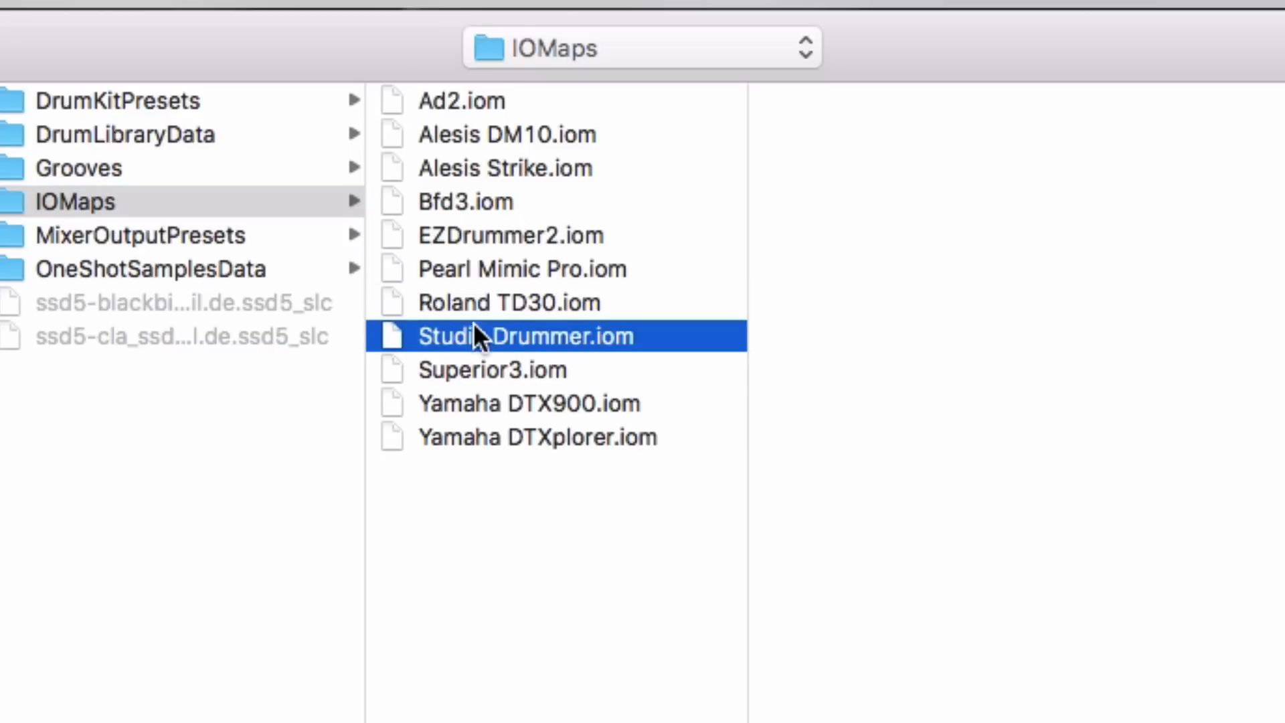
click(462, 370)
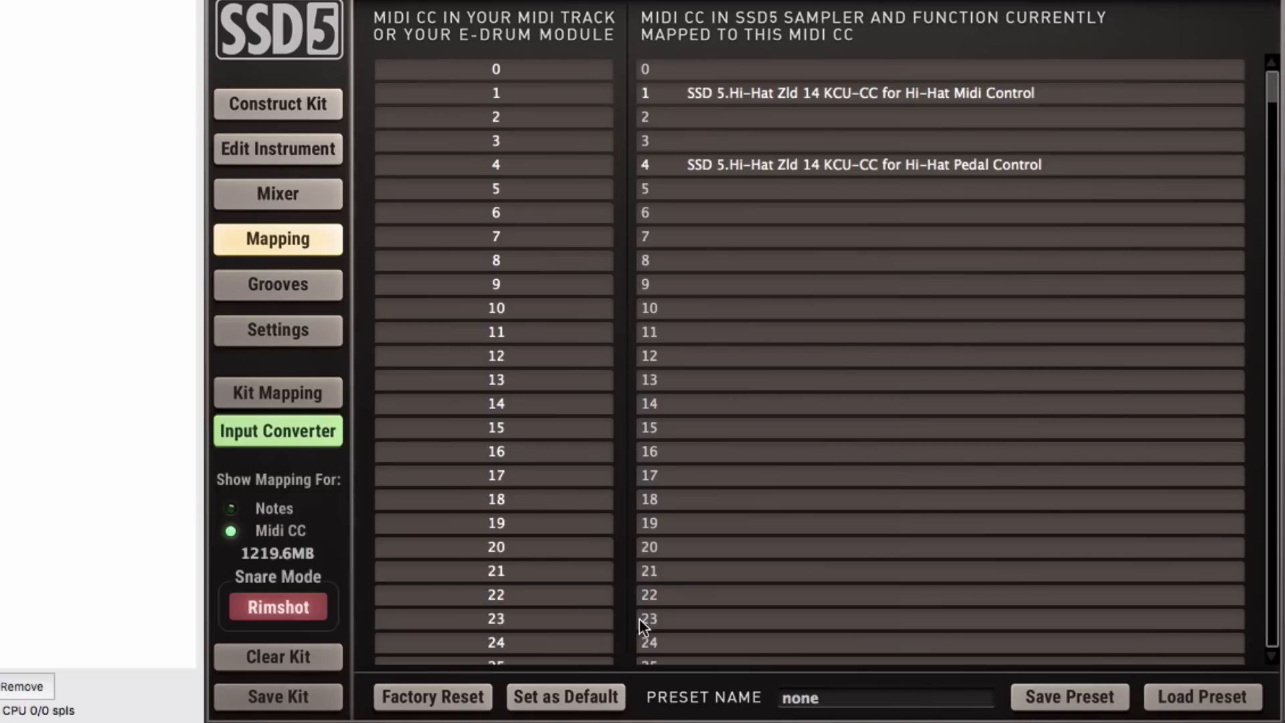
Step: Try displaying the constructed kit in Kit view instead of cells and restore Cells view in the settings
click(281, 114)
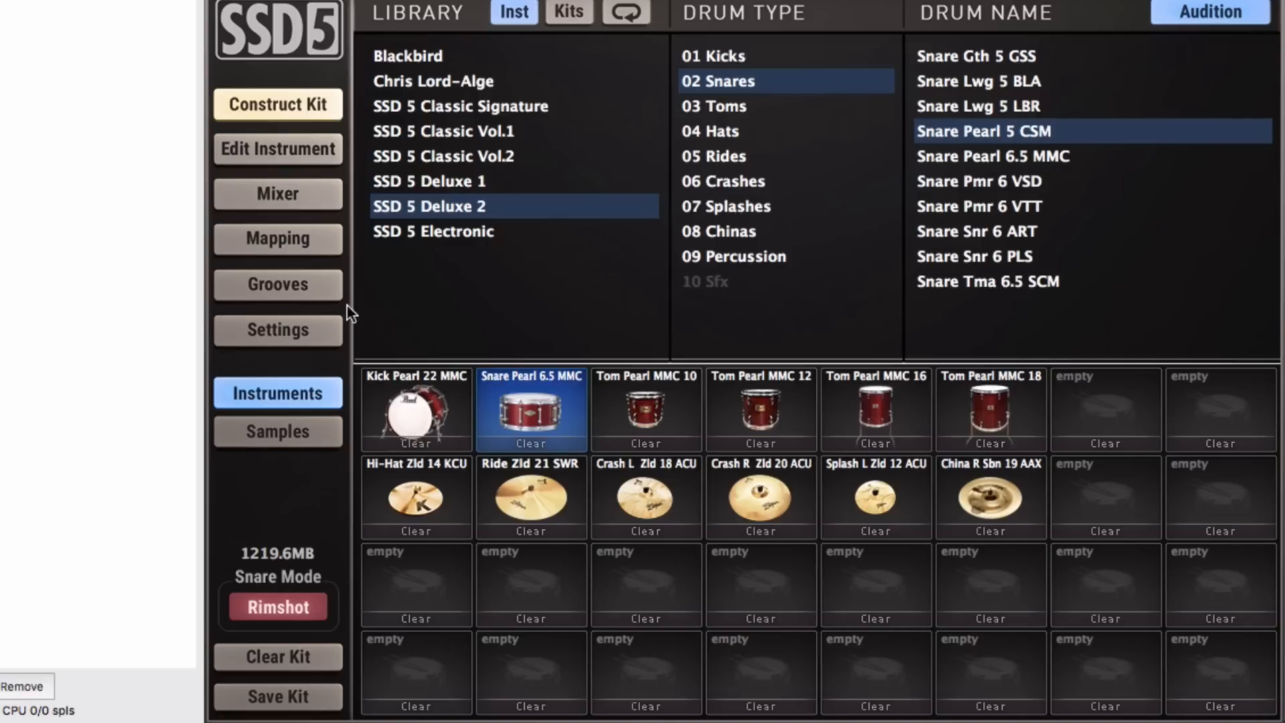
click(313, 331)
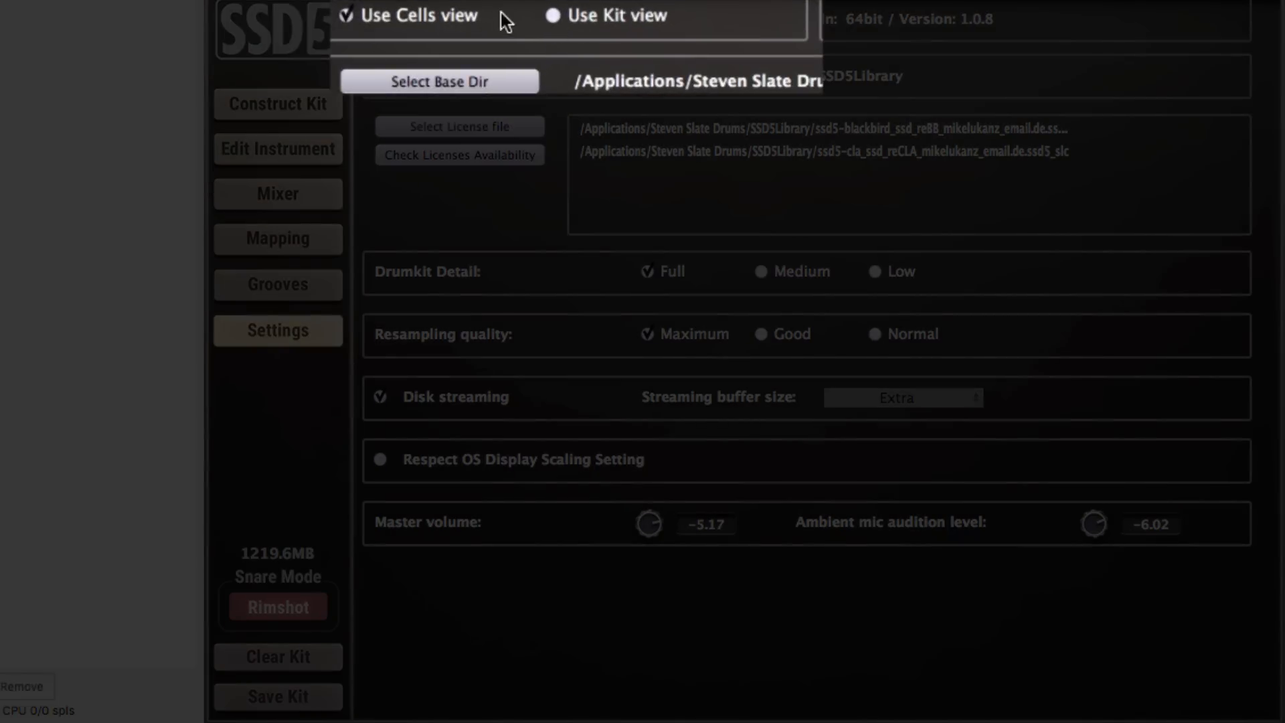
click(555, 20)
click(312, 100)
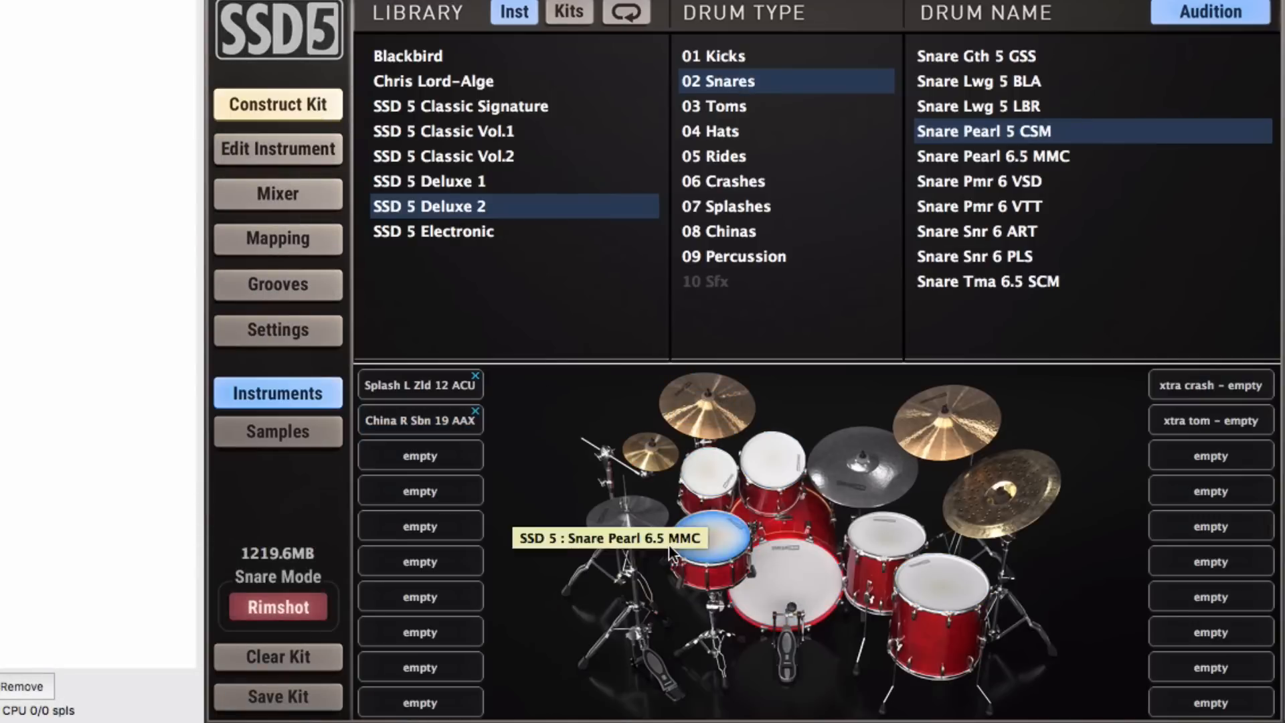
click(295, 332)
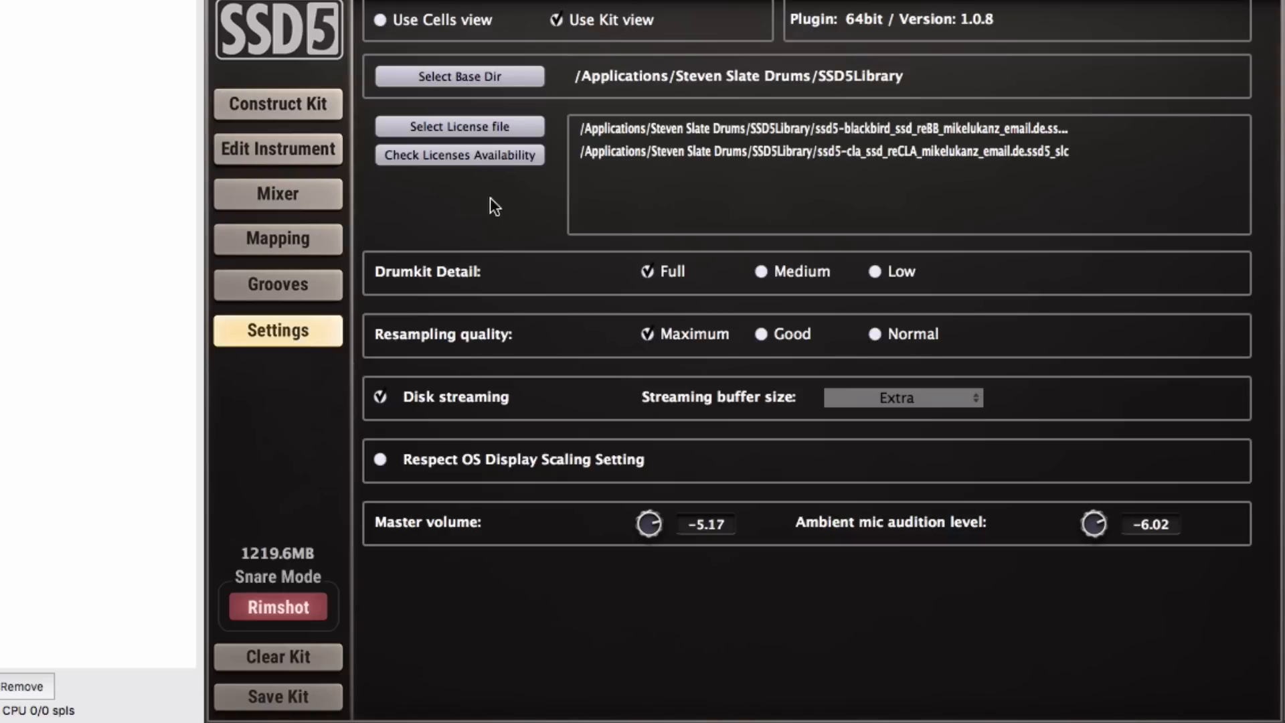
click(497, 23)
Step: Audition crashes from the SSD 5 Deluxe 2 library and add Crash L Pst 18 PWC to the third cell of the kit's third row
click(283, 97)
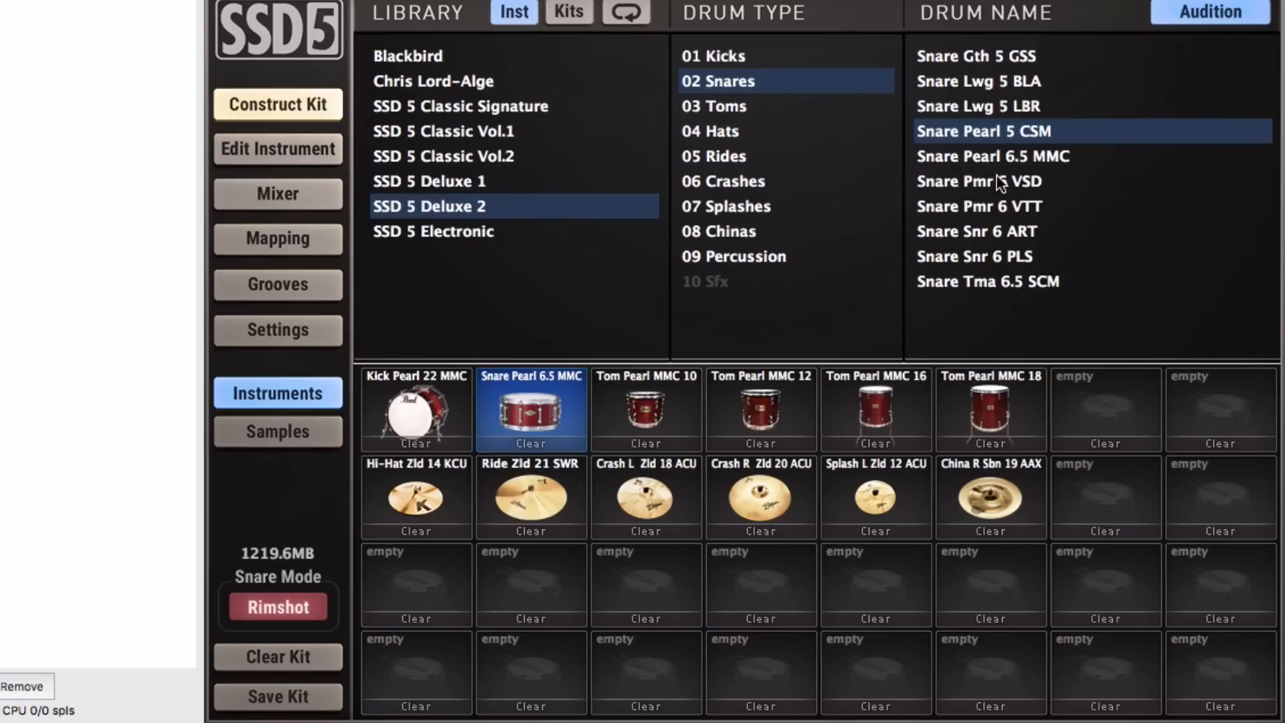
click(769, 180)
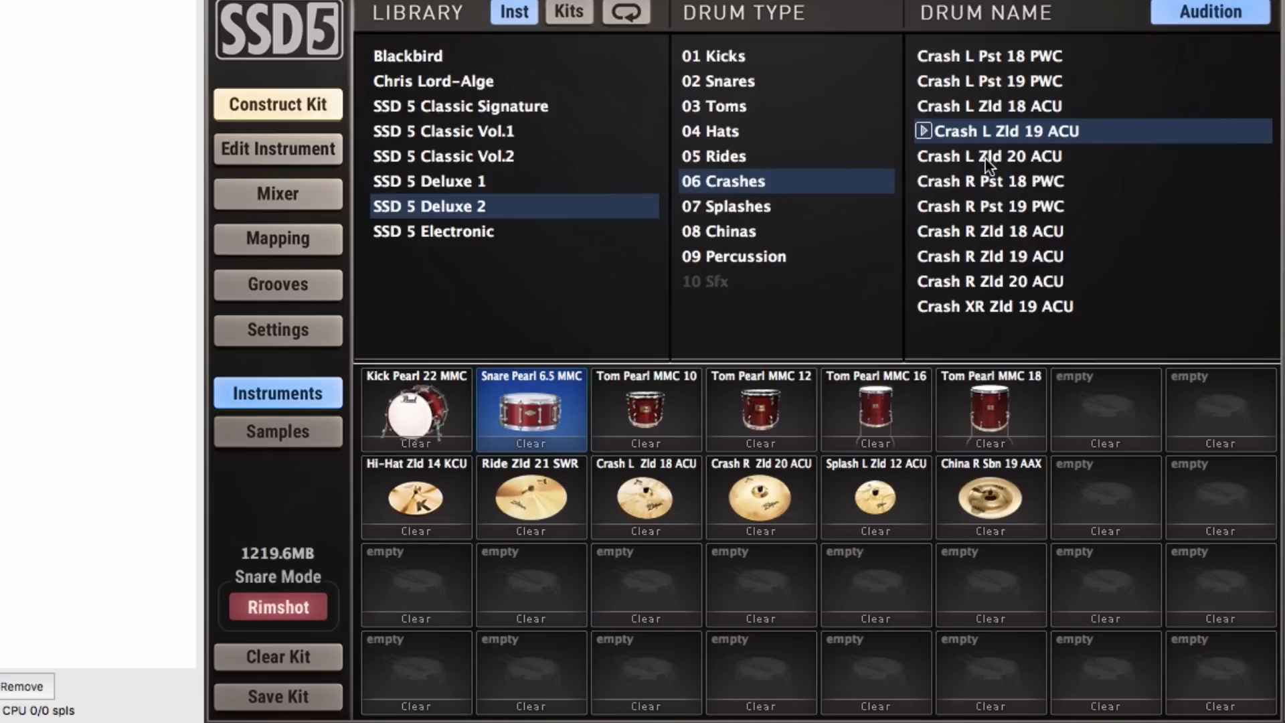
click(994, 107)
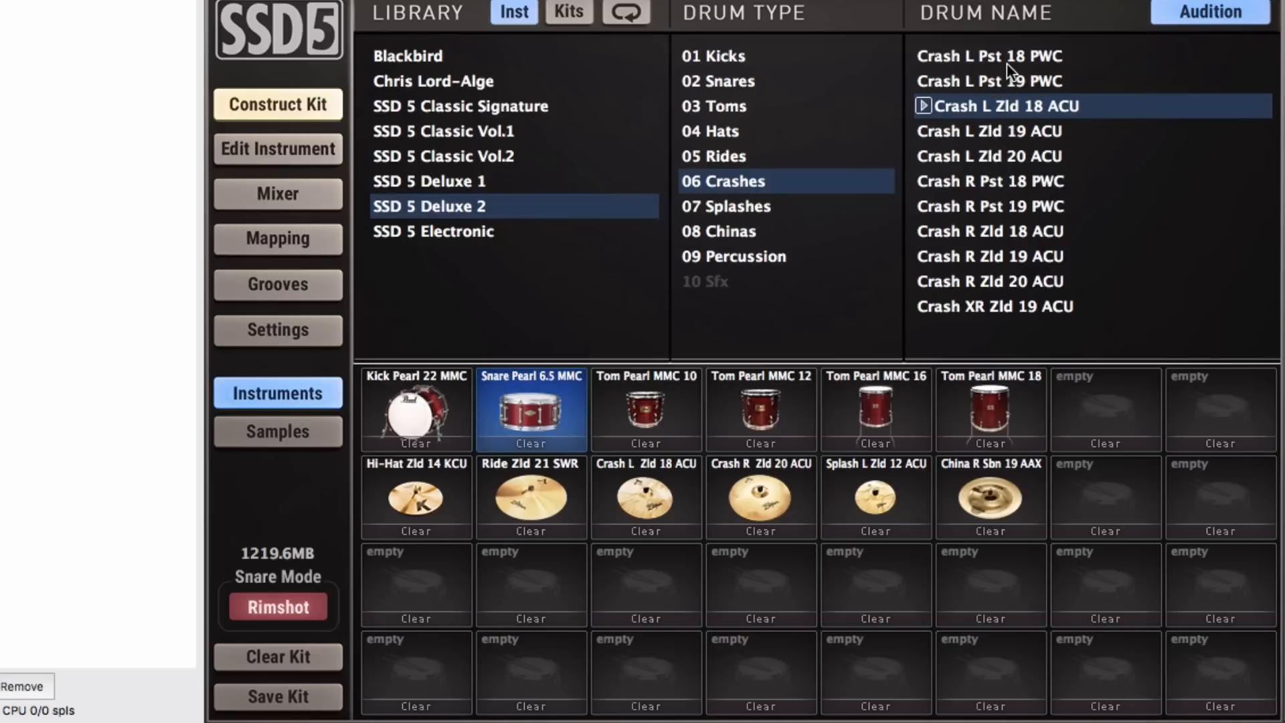
drag(1098, 54, 668, 554)
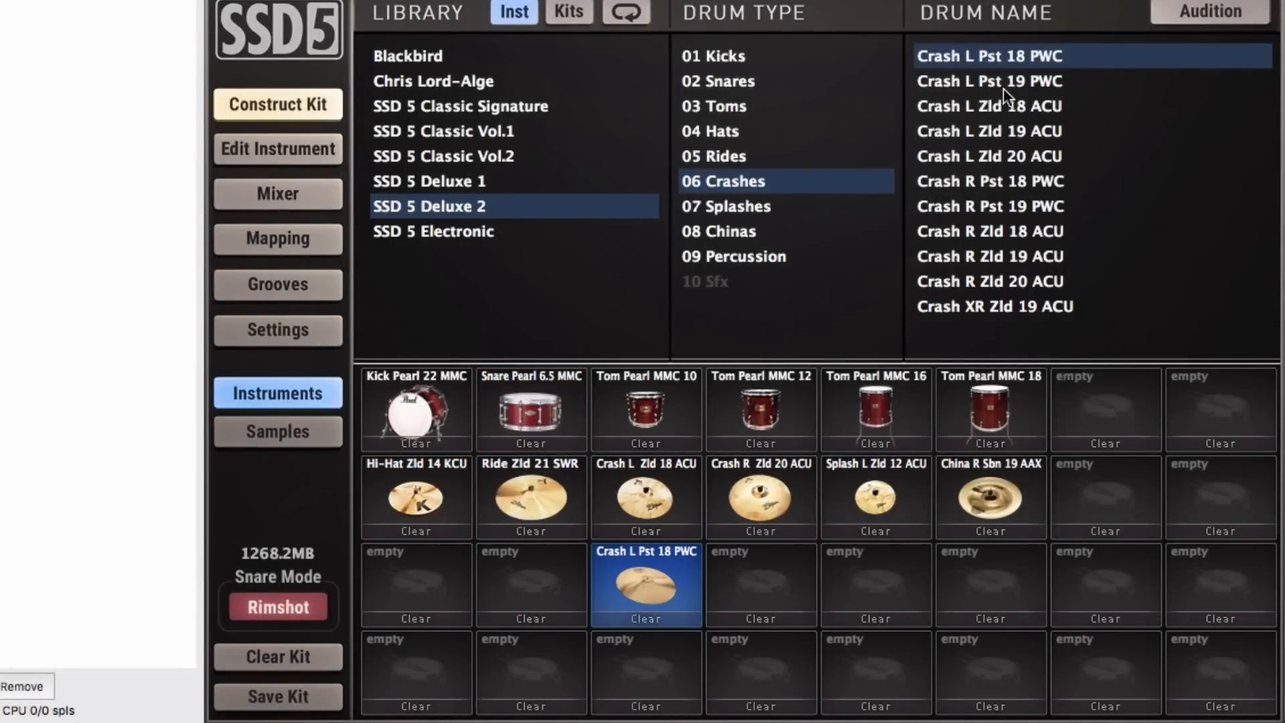
Step: Add Crash L Pst 19 PWC to the third cell of the fourth row, and clear both Pst crashes from the kit
drag(1003, 87, 677, 641)
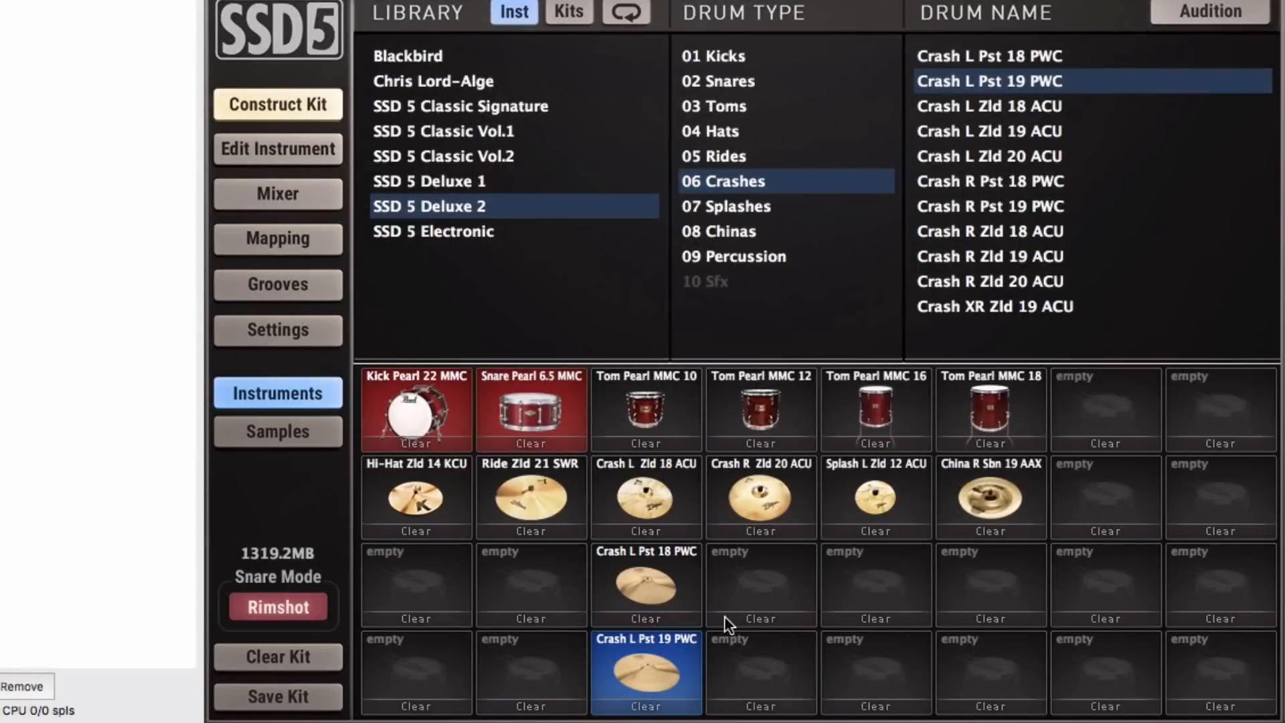
click(653, 615)
click(633, 607)
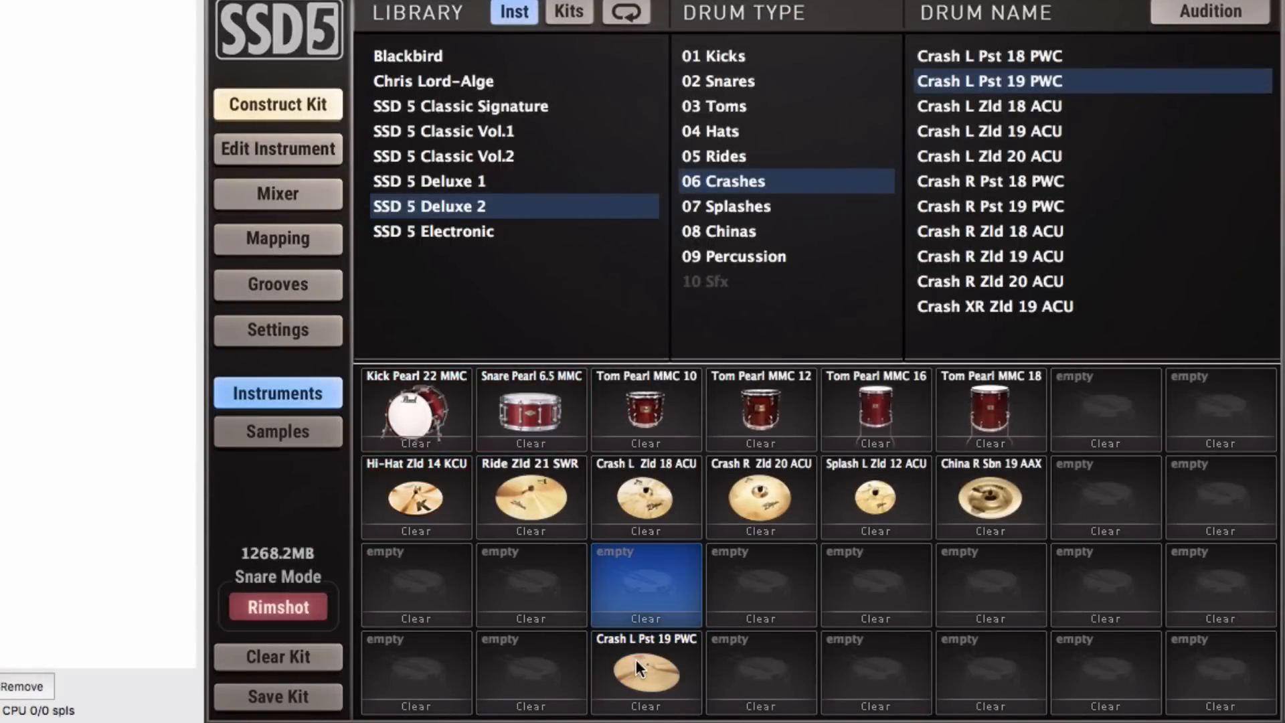
click(643, 706)
click(626, 692)
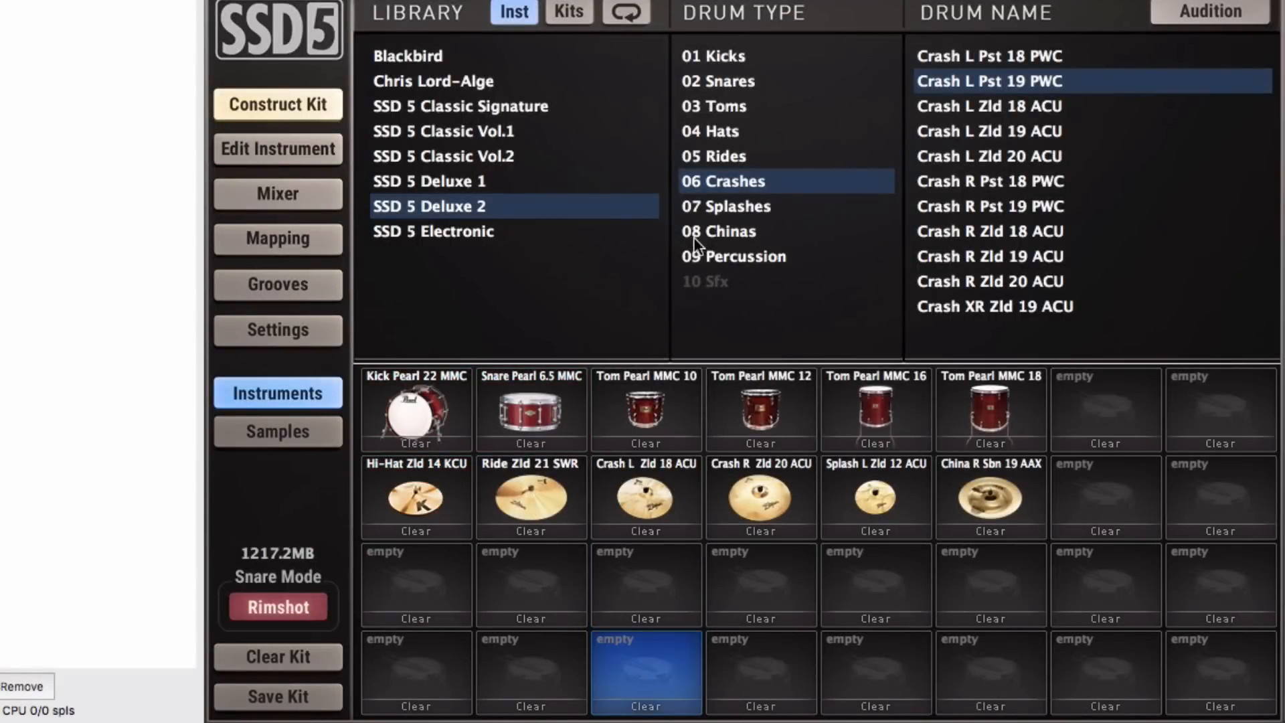
Step: Audition kicks from the SSD 5 Deluxe 2 library and add Kick Snr 22 SQB to the seventh cell of the kit's fourth row
click(728, 59)
drag(979, 180, 1001, 205)
drag(977, 256, 1115, 641)
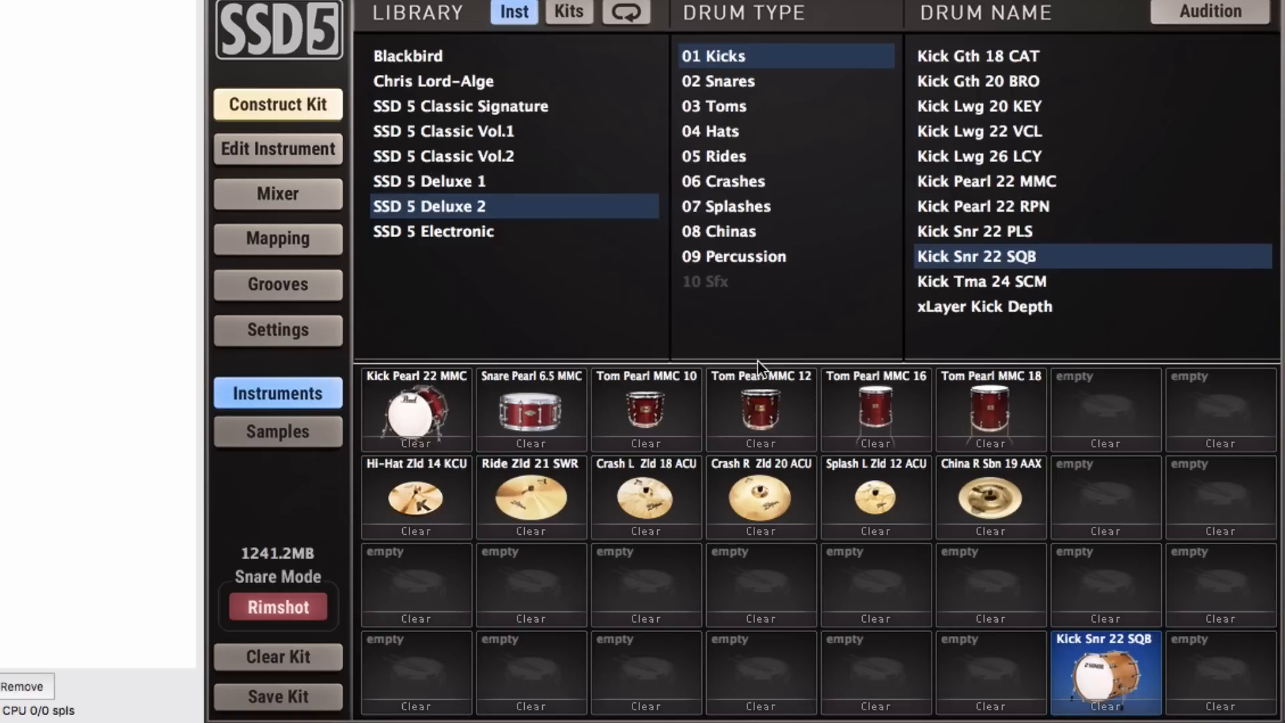
Step: Review the library's crashes and the added kick's instrument settings, and browse the SSD 5 Core Rnb grooves
click(753, 186)
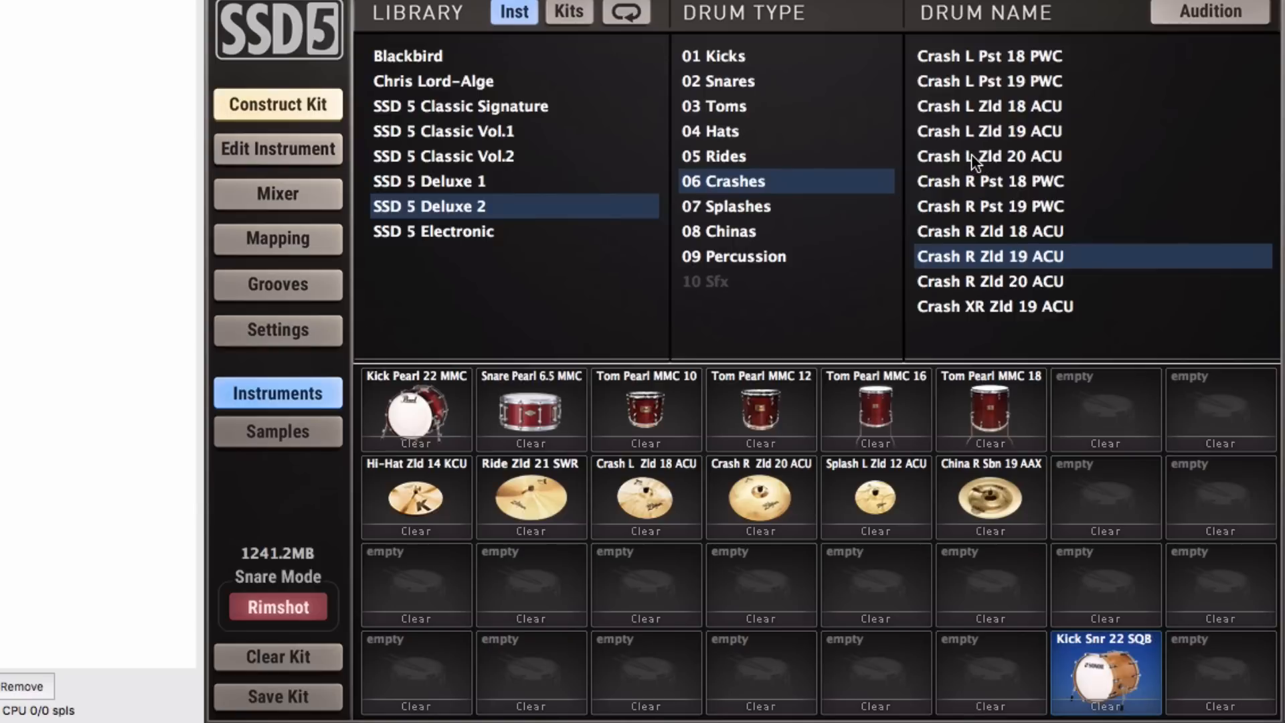
click(320, 150)
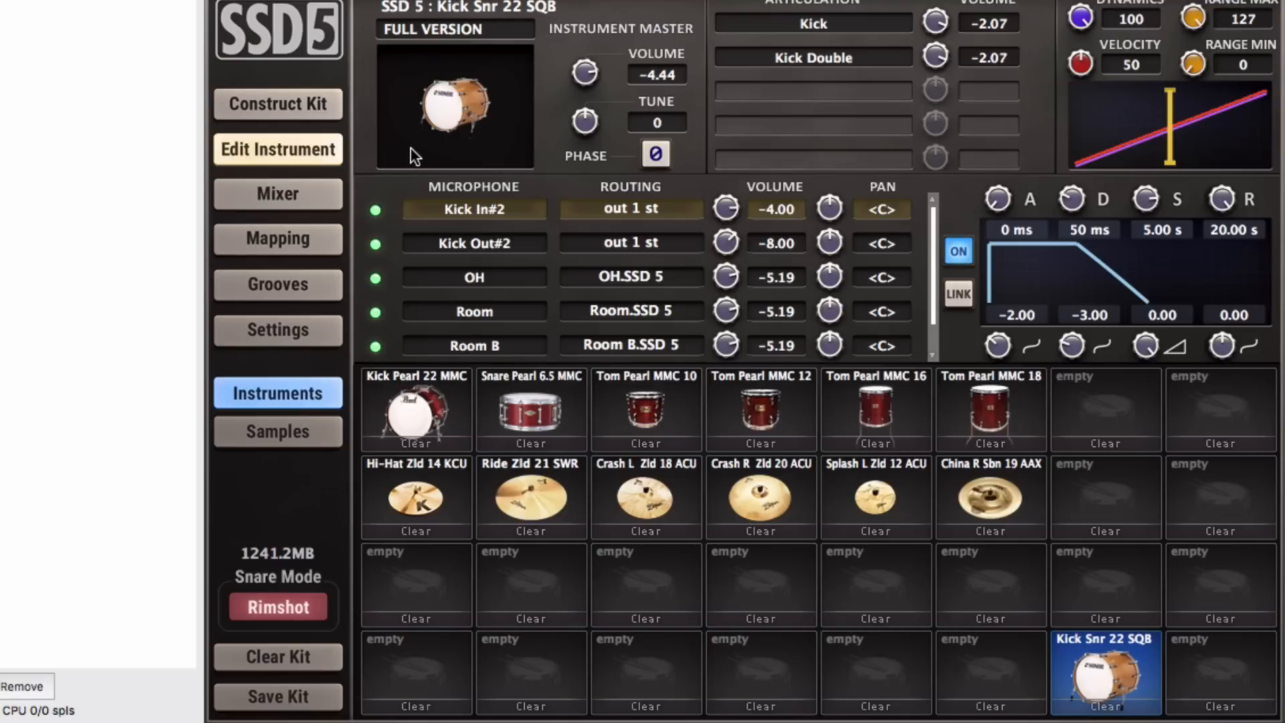
click(272, 281)
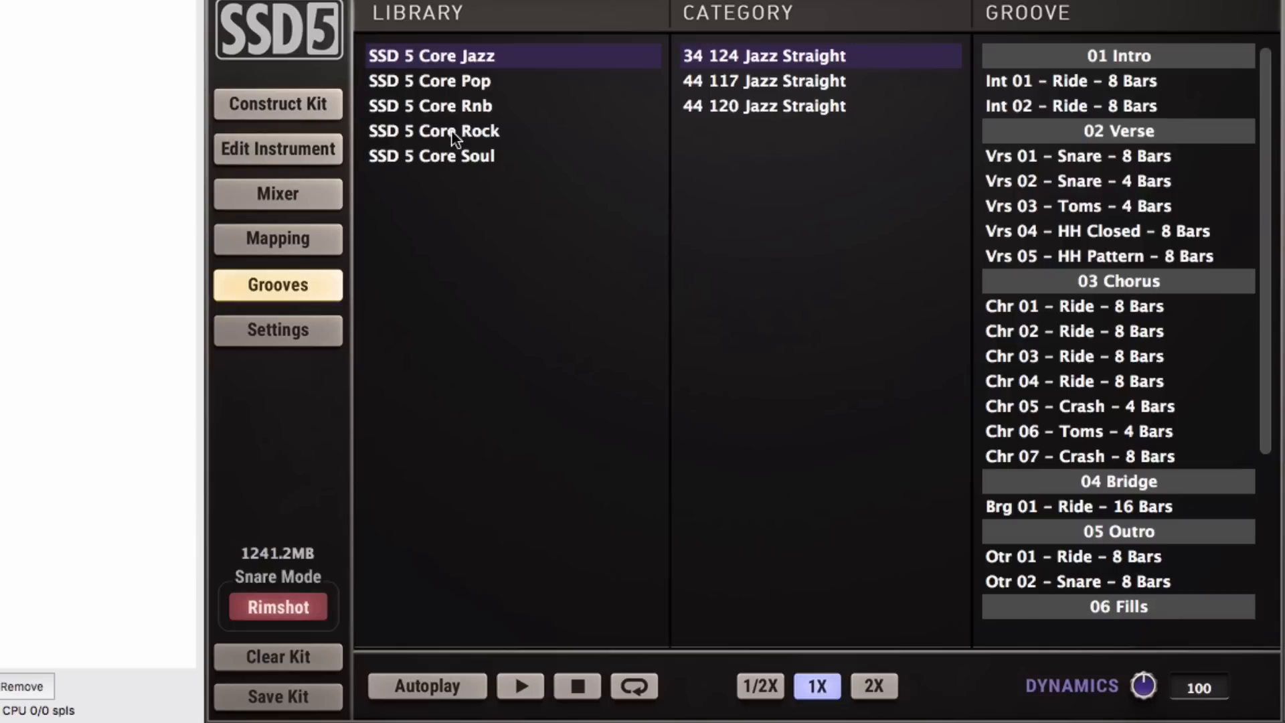
click(447, 110)
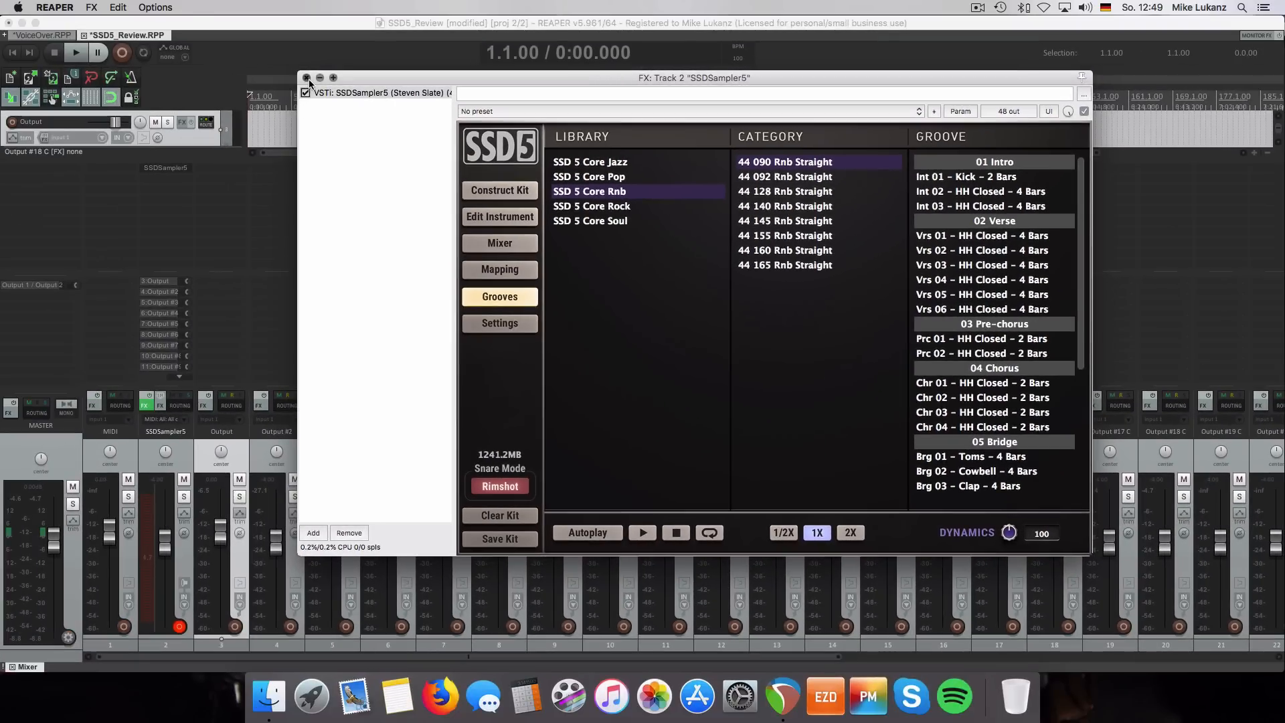
Step: Close the sampler window and play the drum track of the SSD5_Review project for a moment
click(187, 24)
key(space)
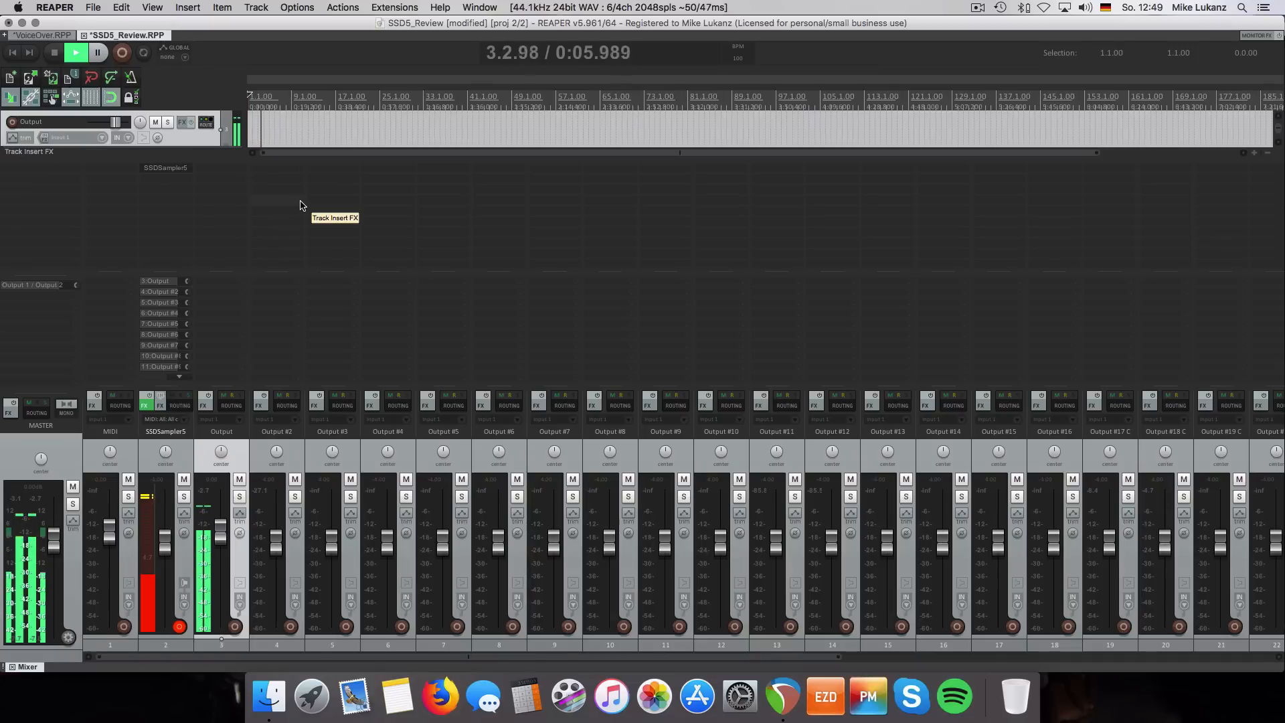
key(space)
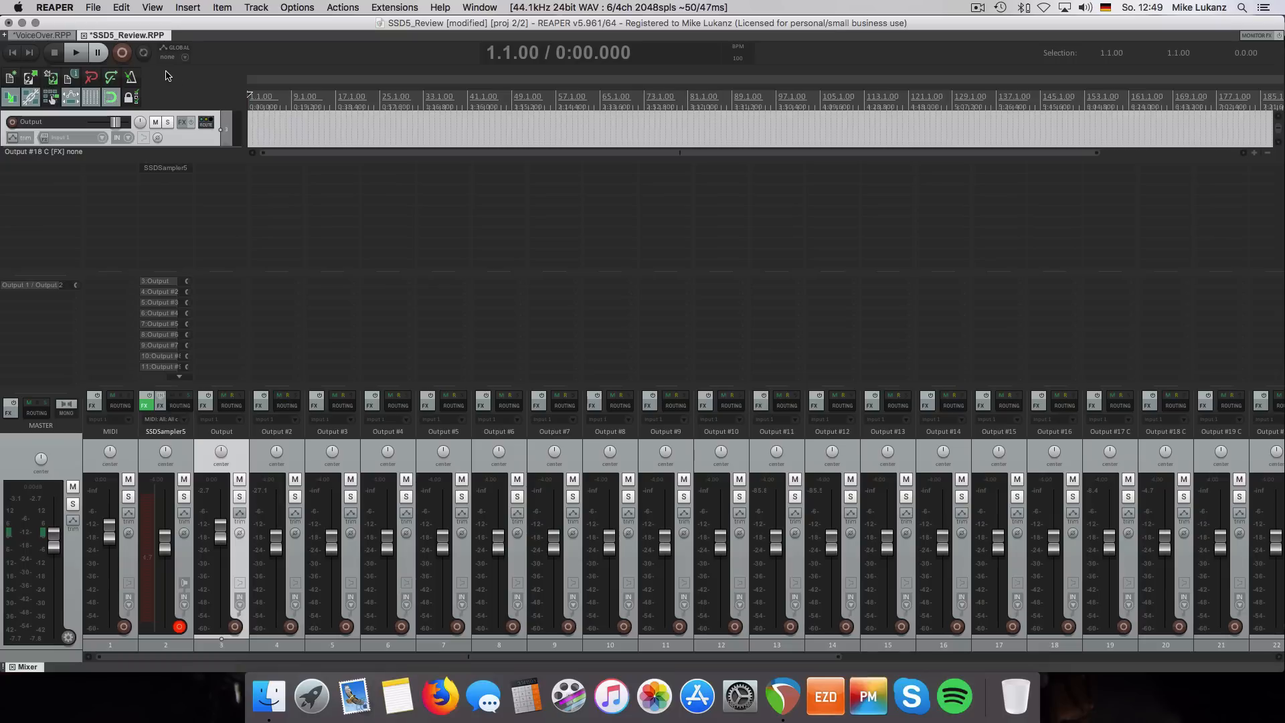
Step: Open the recent project SSD5 Mix.RPP in a new project tab
click(93, 6)
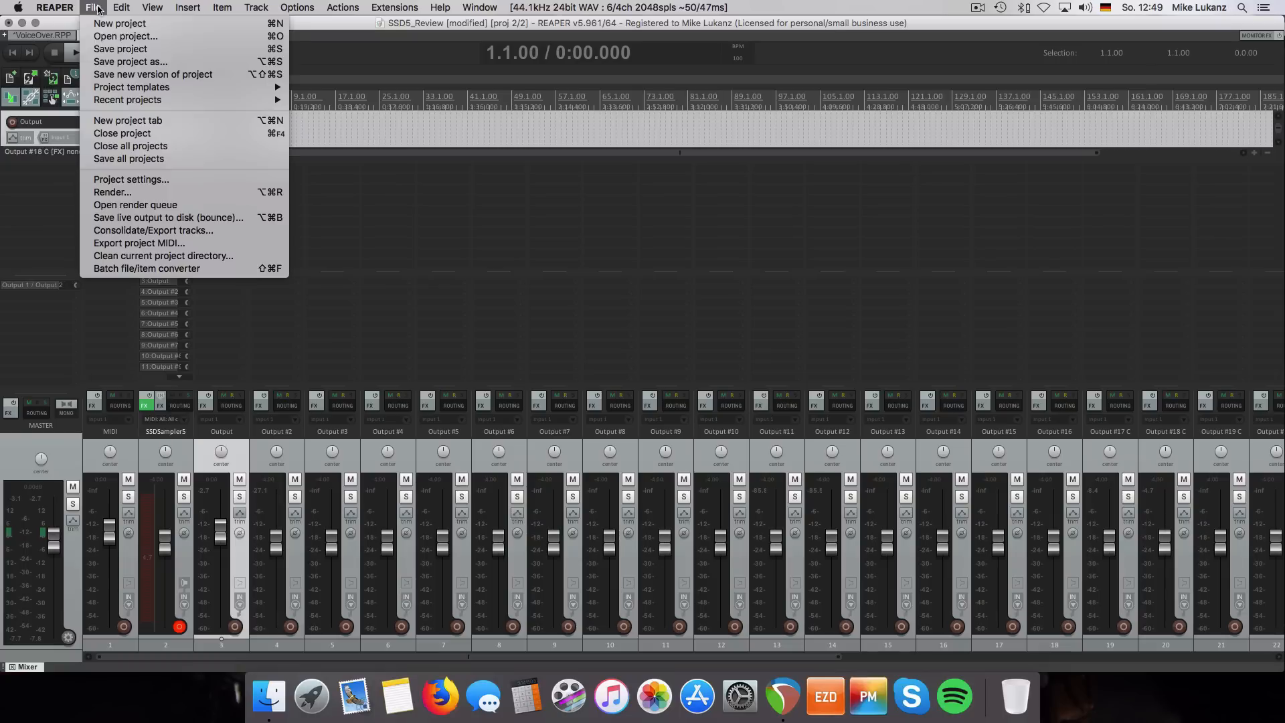
click(132, 121)
click(92, 6)
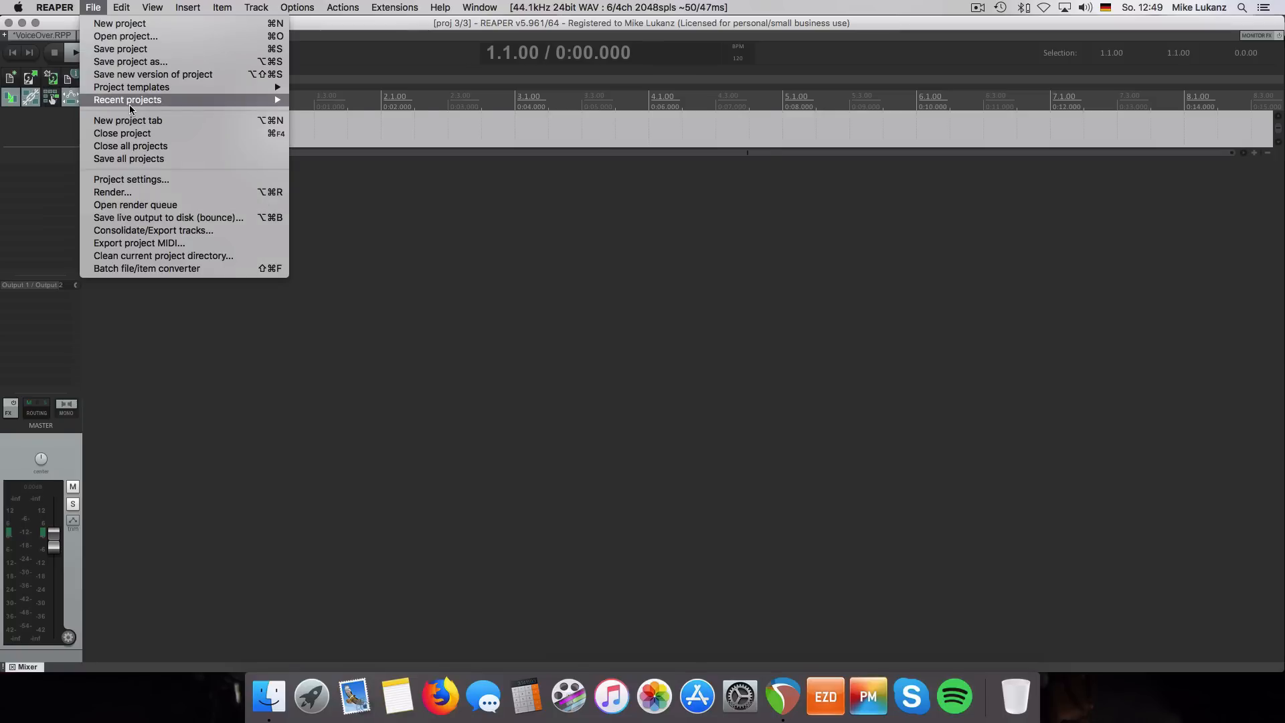
mouse_move(141, 101)
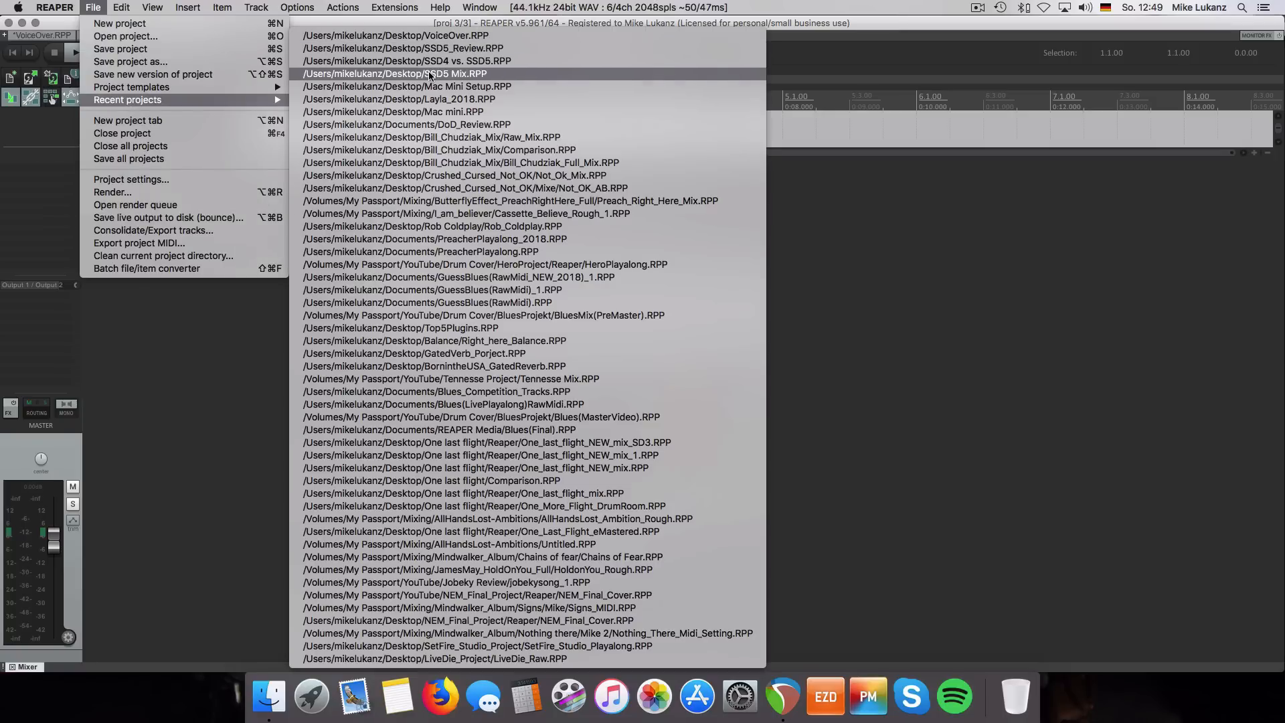
click(429, 71)
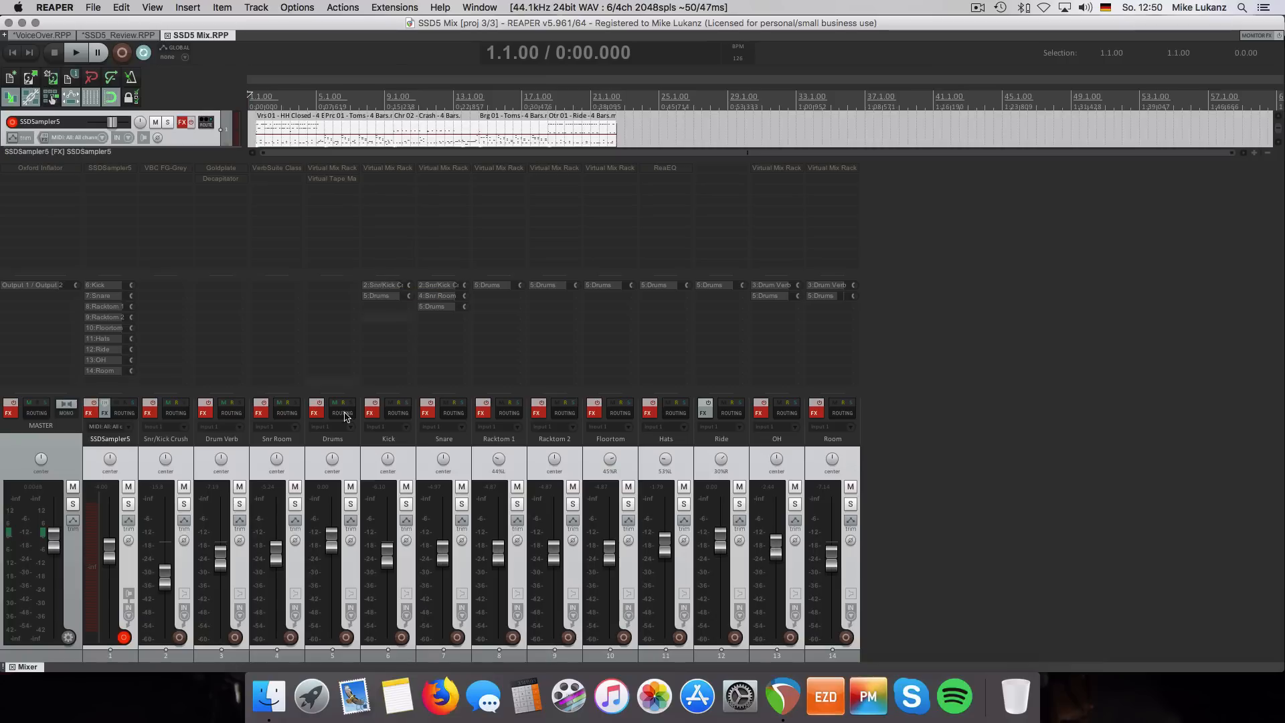
Step: Mute the three effect tracks Snr/Kick Crush, Drum Verb and Snr Room together
click(343, 442)
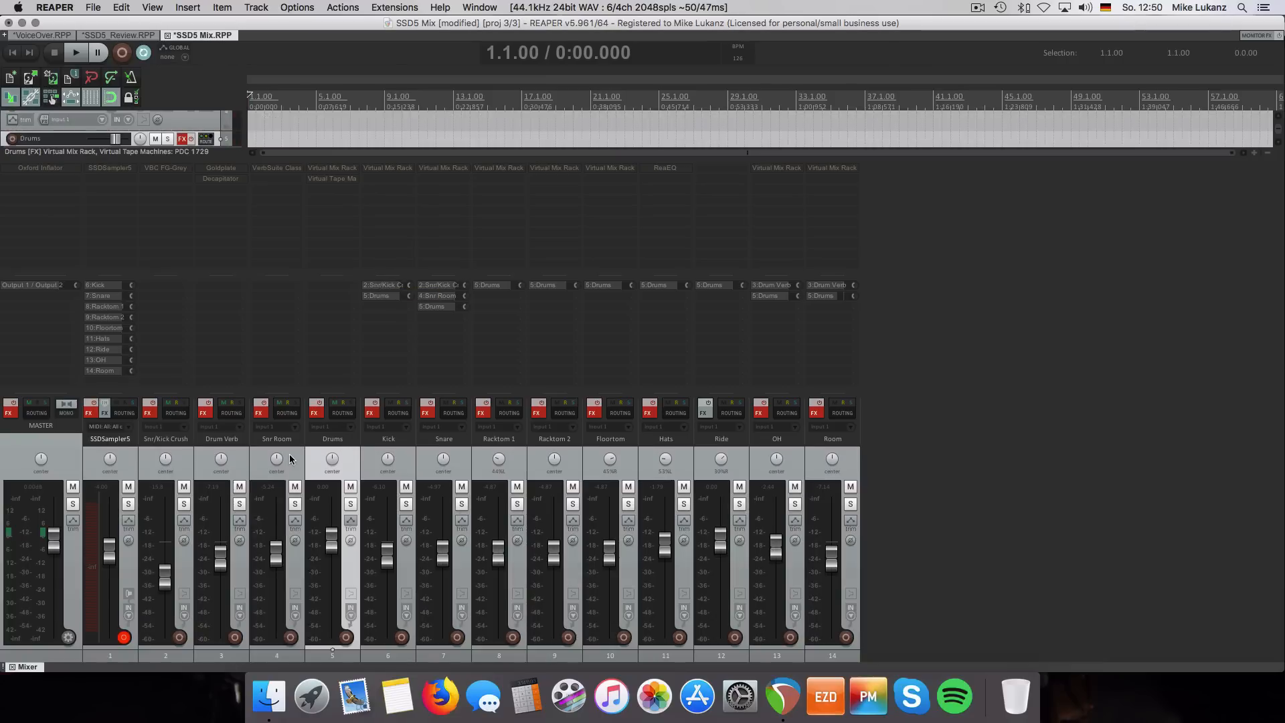
click(292, 460)
ctrl+click(207, 444)
ctrl+click(198, 444)
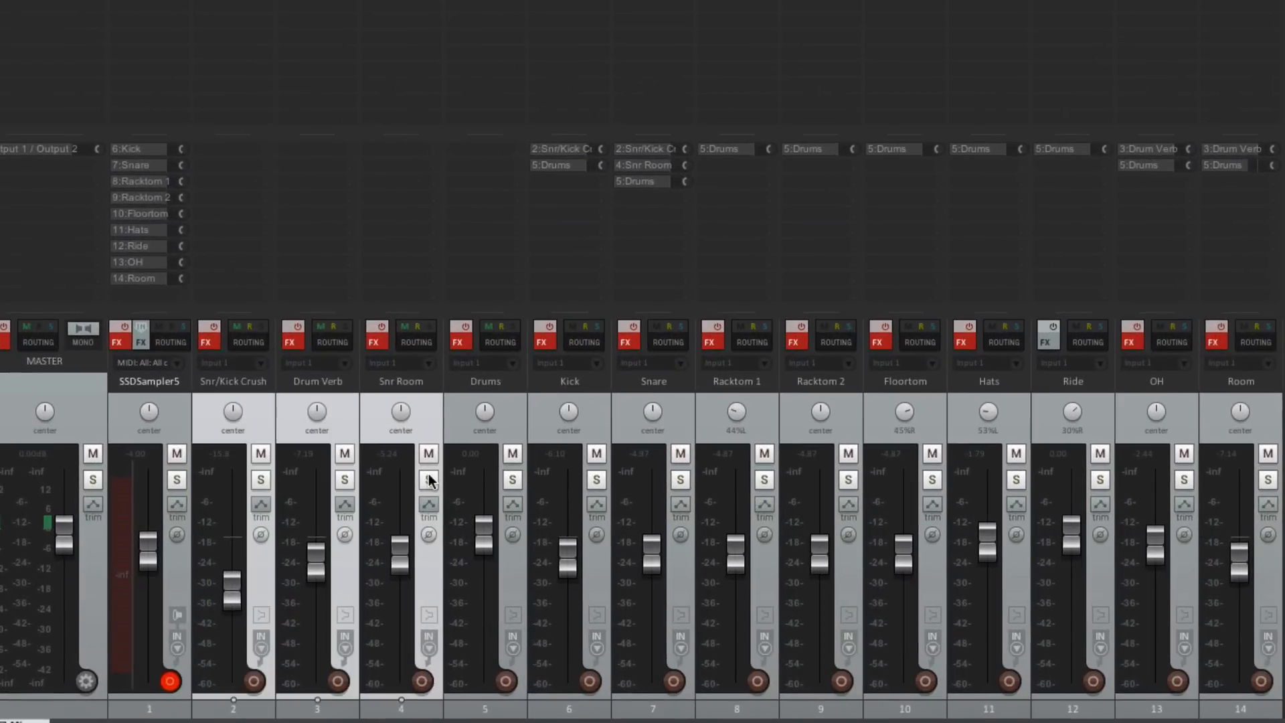
click(313, 482)
Step: Select the tracks from Drums through Room and examine the bypassed Virtual Mix Rack on Racktom 1
click(519, 403)
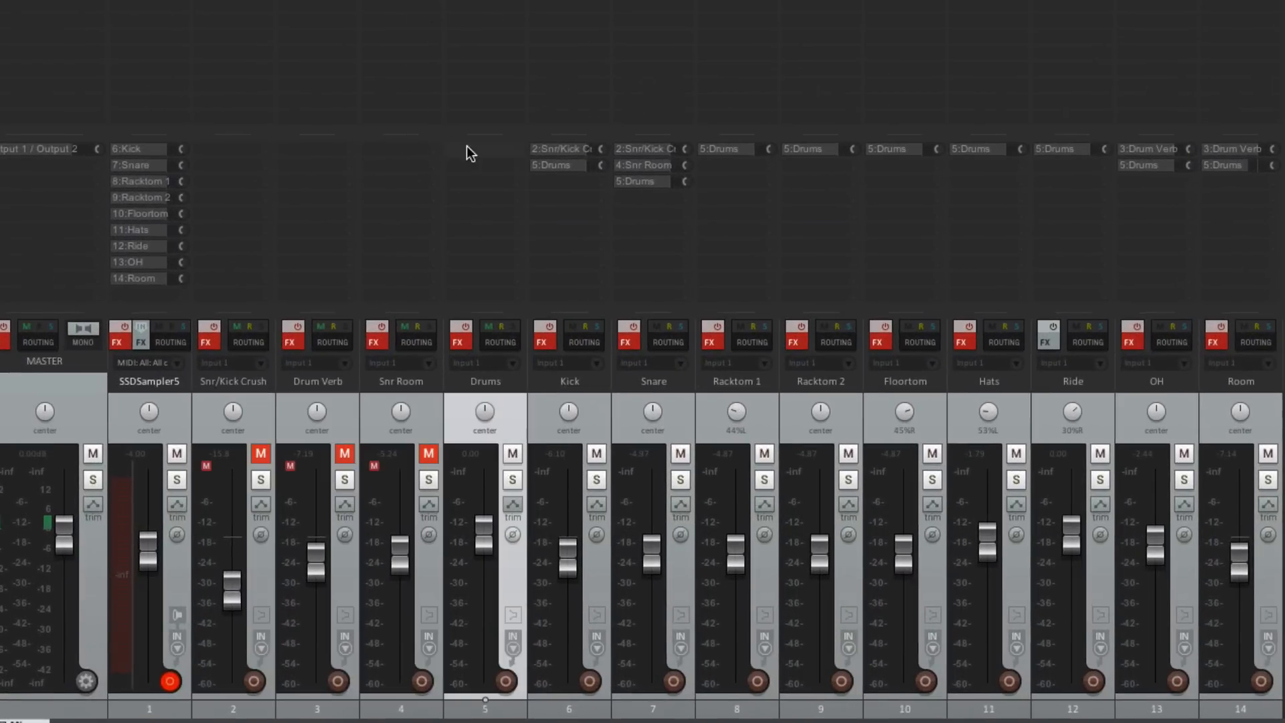
click(175, 392)
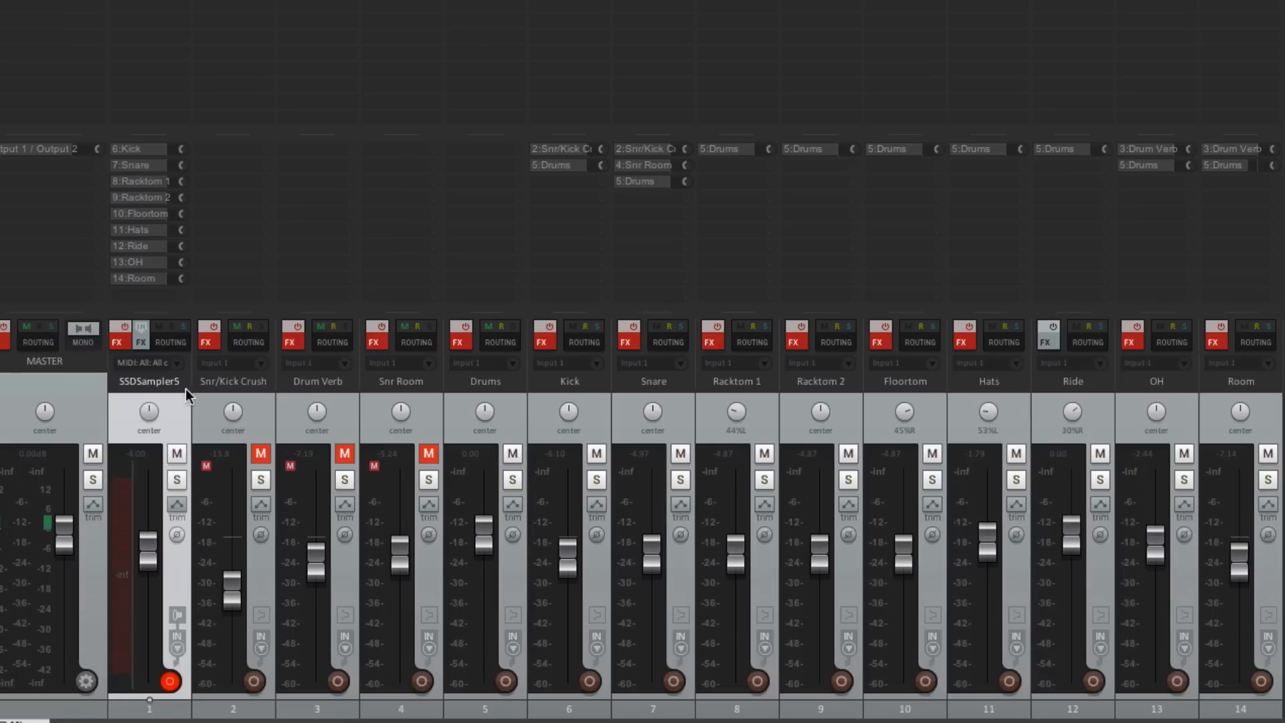
click(521, 408)
shift+click(1220, 411)
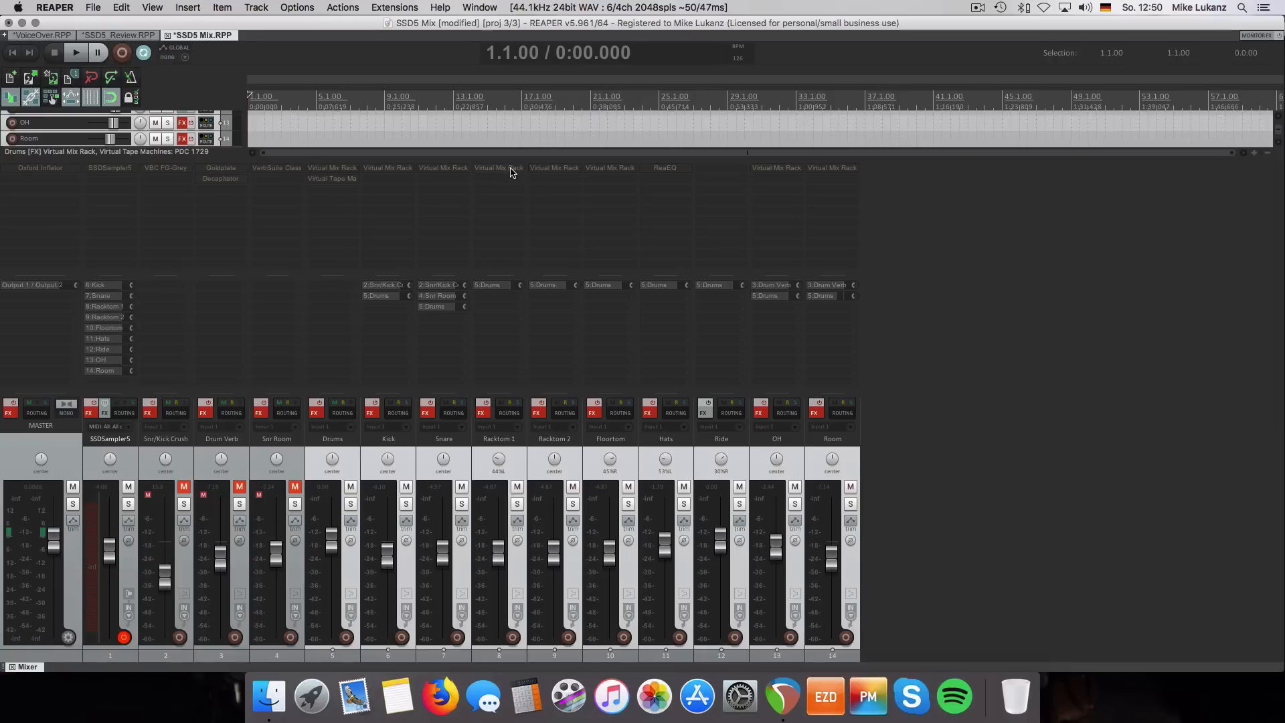
click(511, 173)
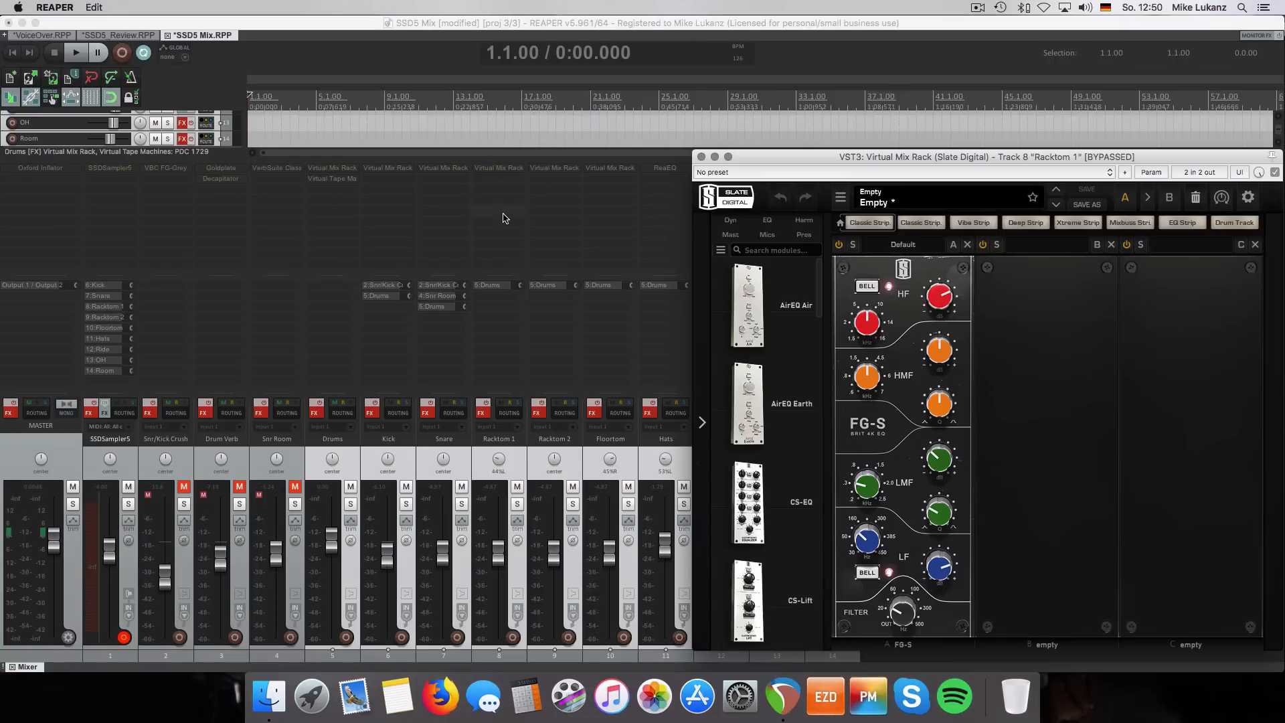
click(701, 157)
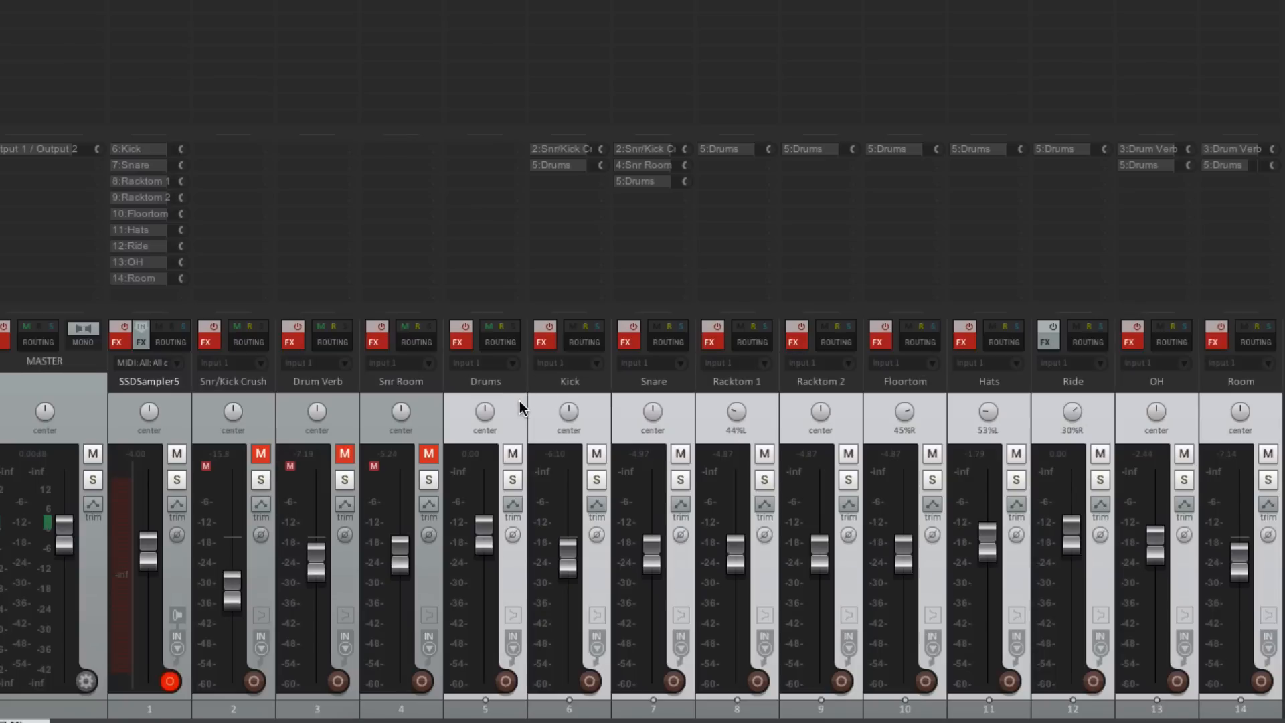
Step: Play the drum mix and enable the effects on all tracks from Drums through Room
click(191, 404)
key(space)
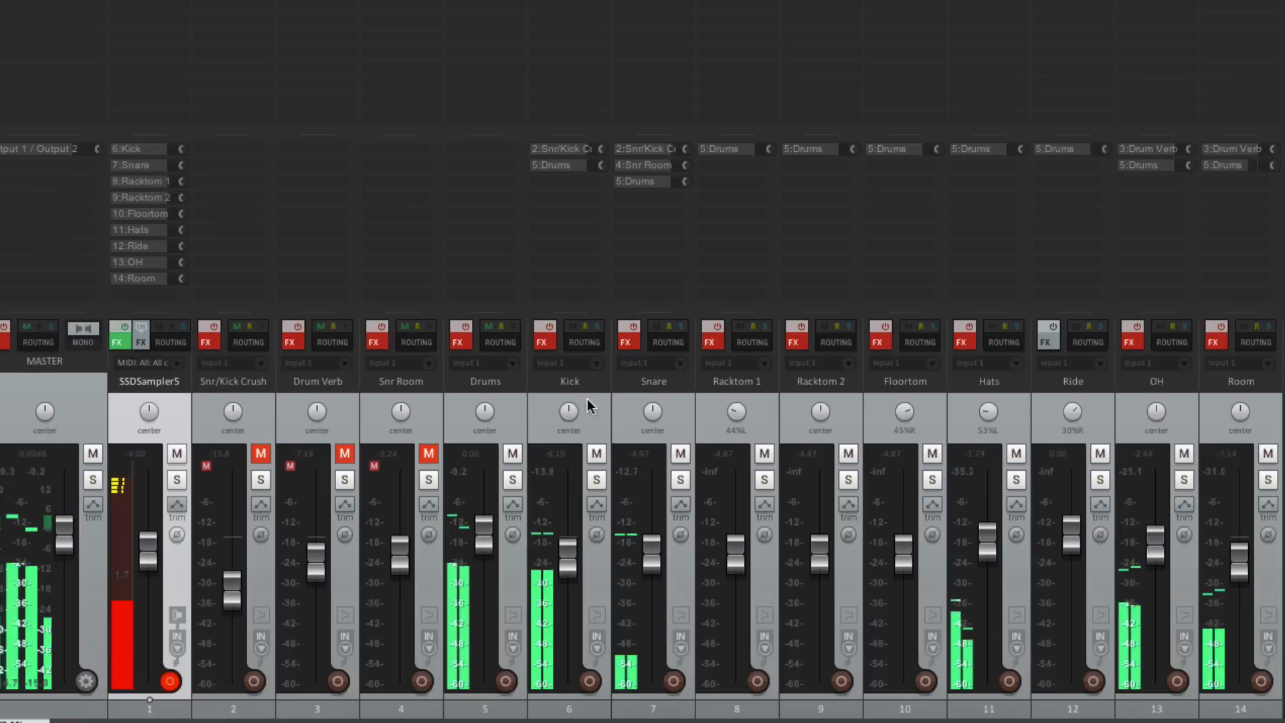
click(519, 408)
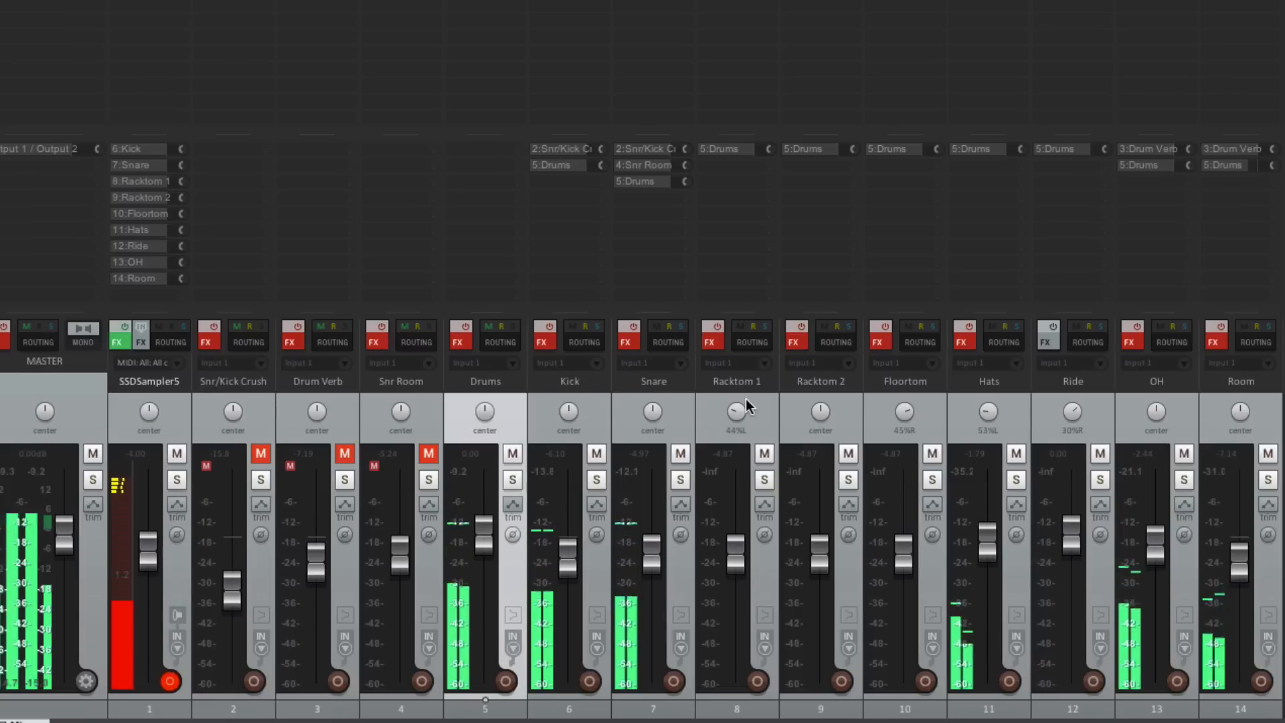
shift+click(1201, 413)
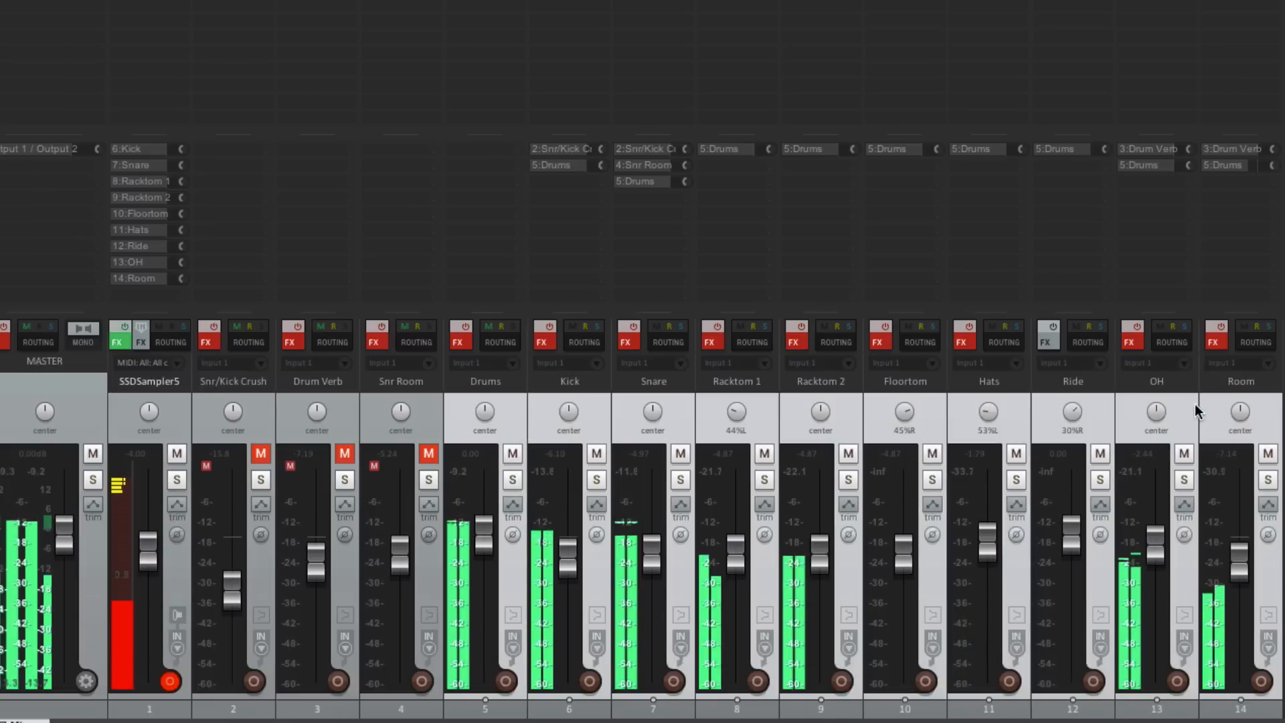
click(1216, 330)
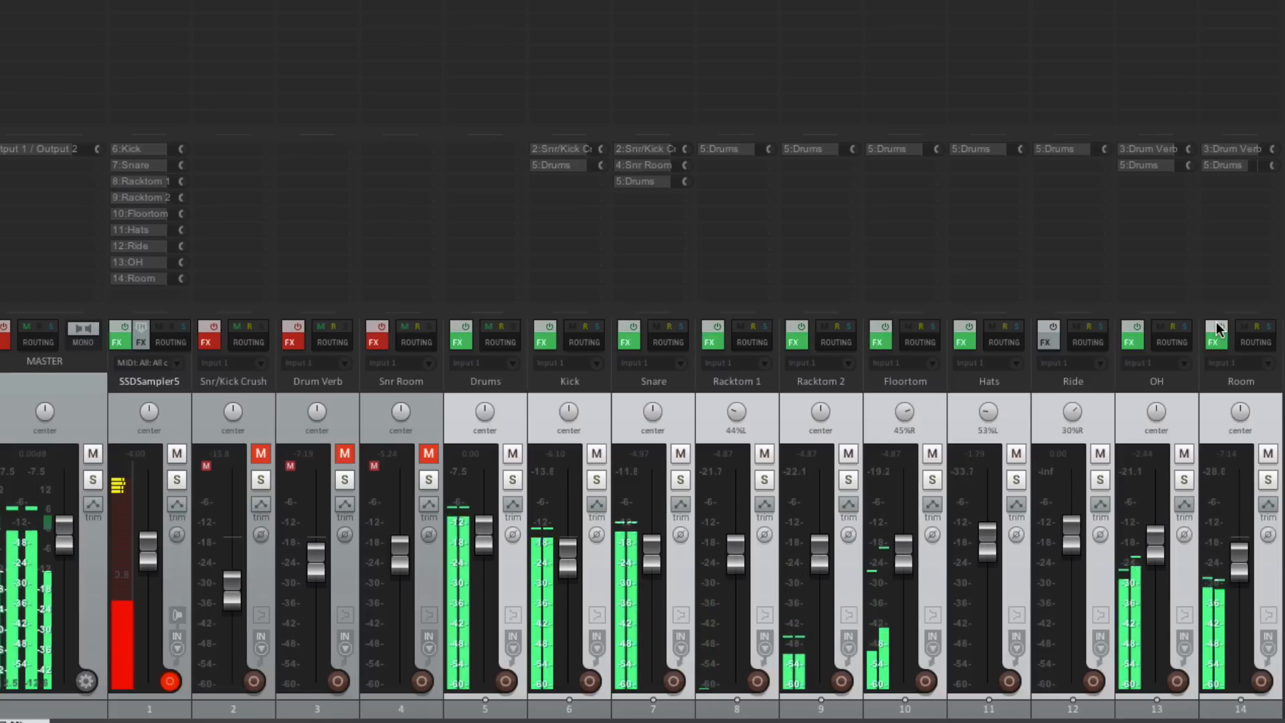
Step: Examine the Virtual Mix Rack processing and compare the playing mix with the effects of Drums through Room bypassed and re-enabled
drag(1070, 531, 1075, 534)
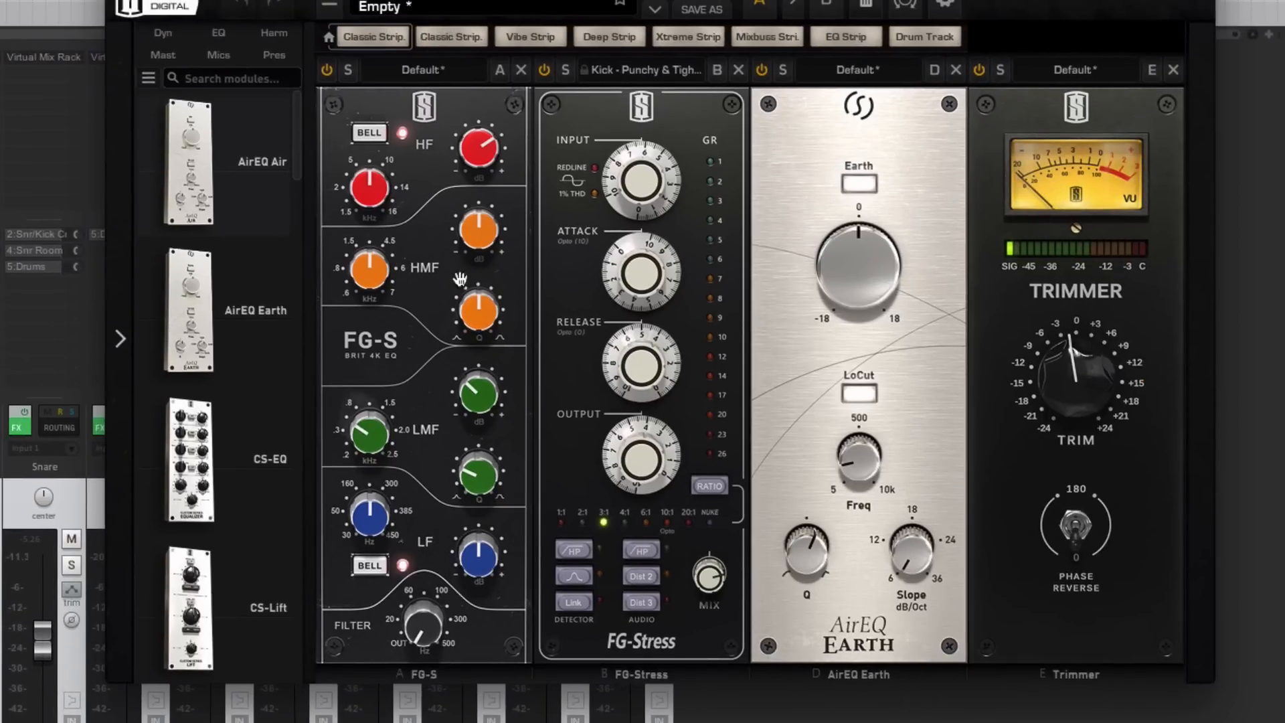
mouse_move(492, 376)
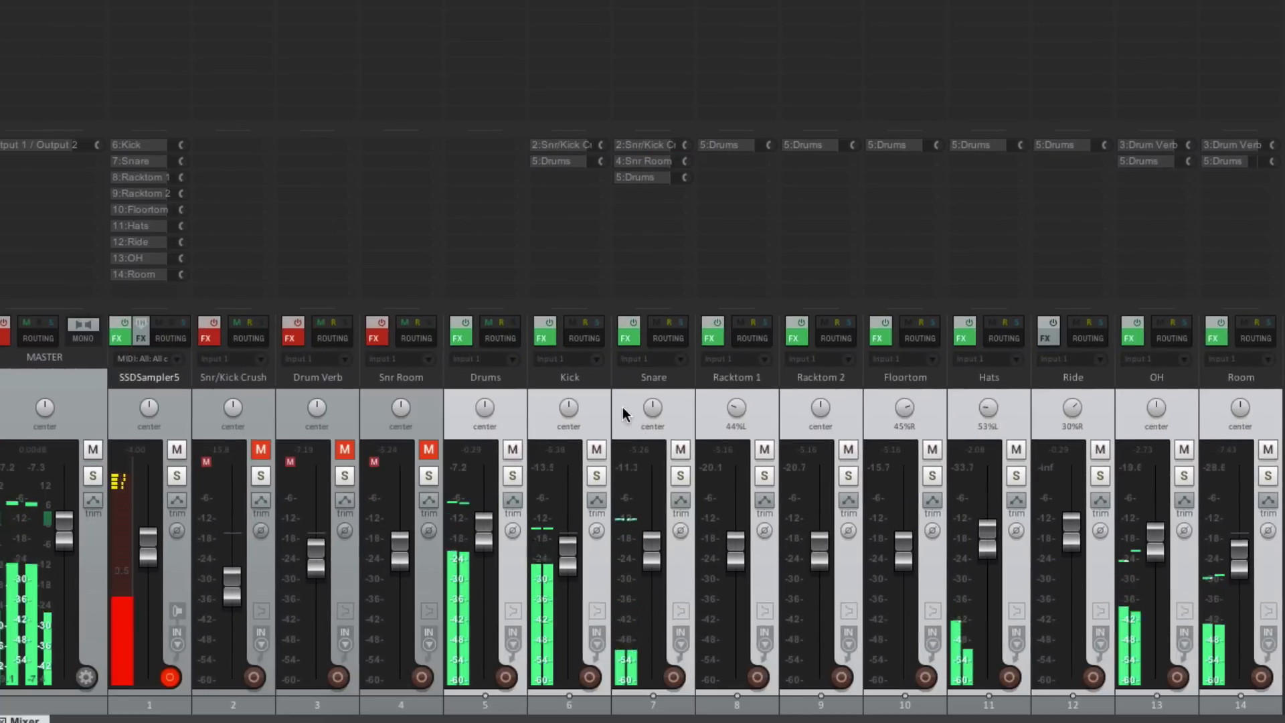
click(547, 324)
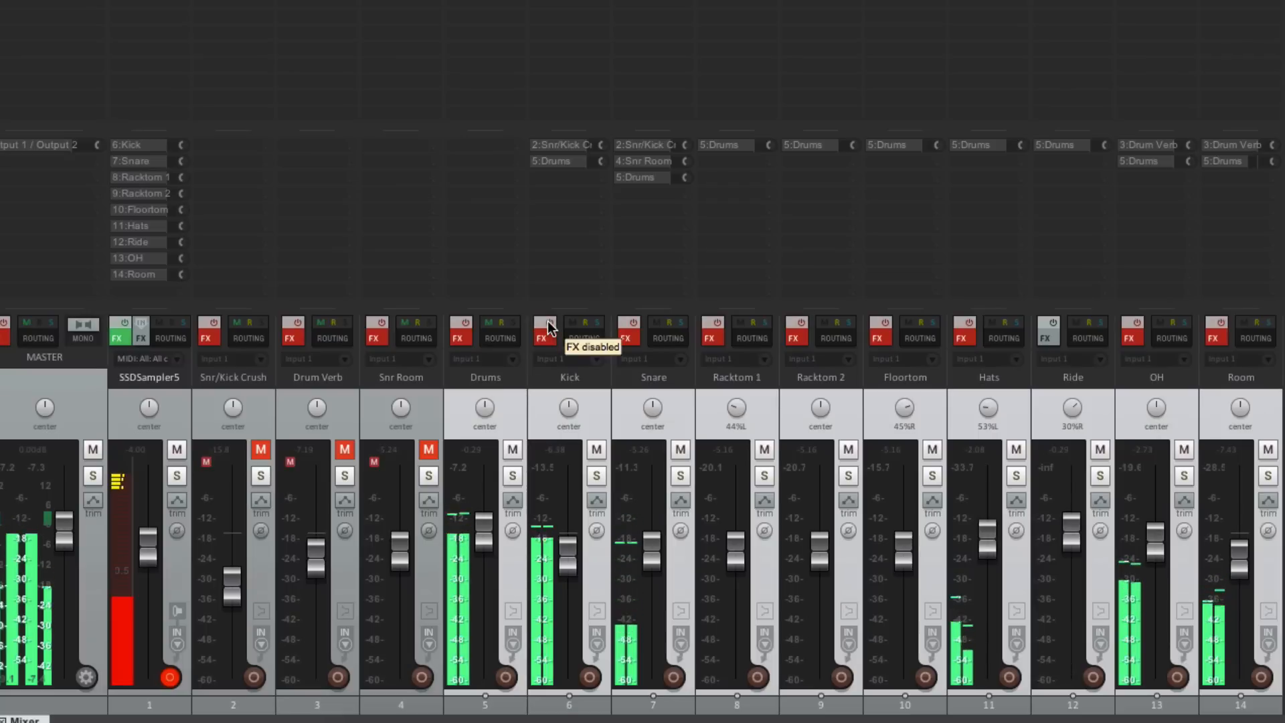
click(547, 324)
drag(557, 538, 562, 536)
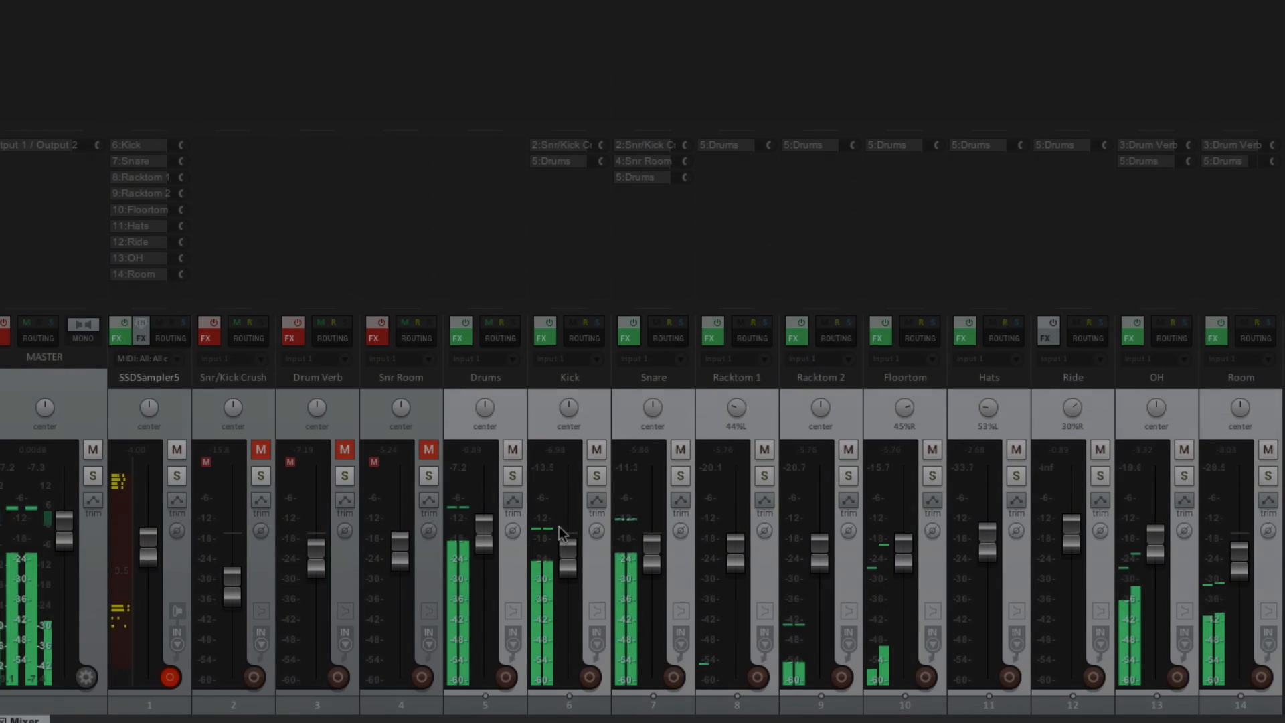